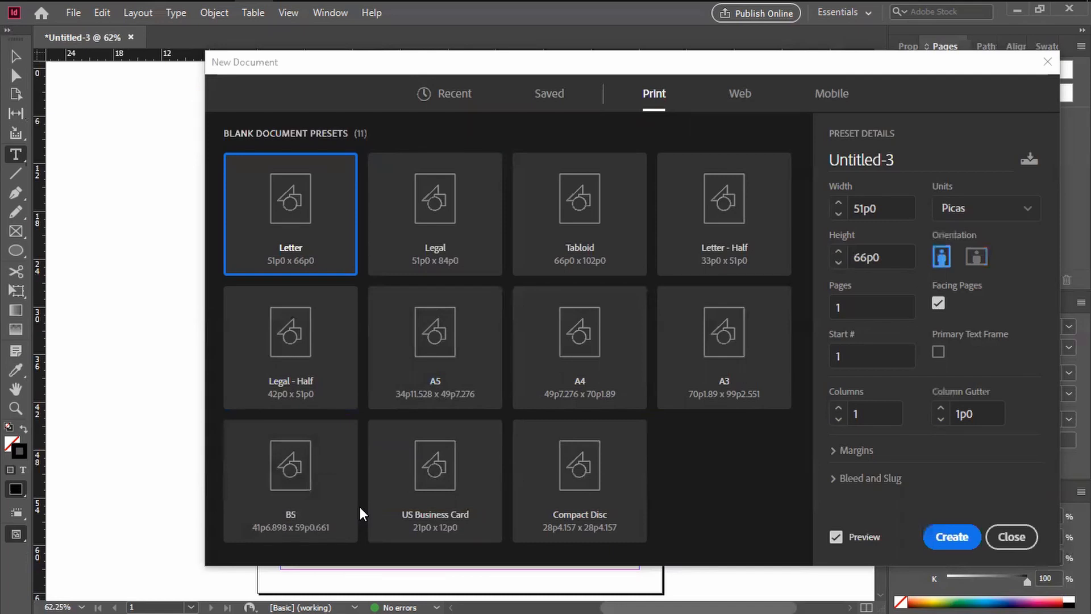
# Choose the A5 print preset for the new document and set its units to inches
pyautogui.click(443, 356)
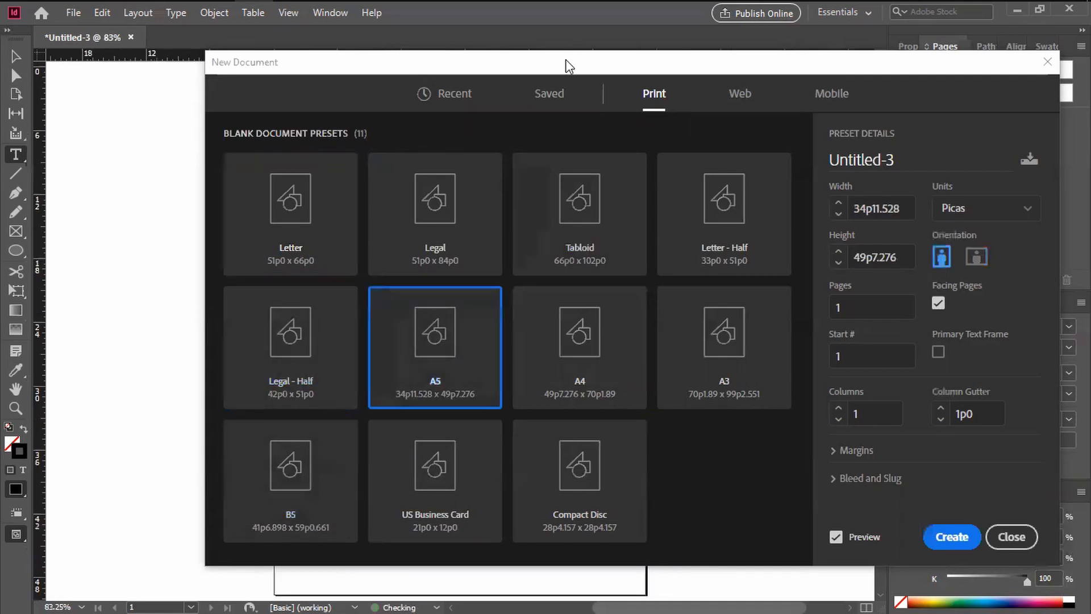
pyautogui.press('Return')
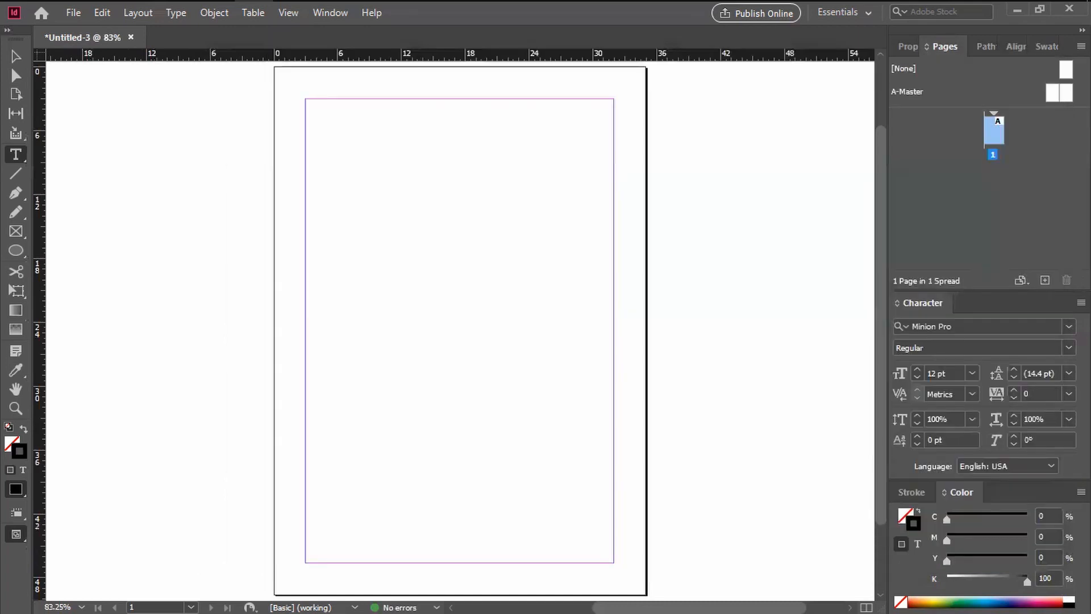
pyautogui.hotkey('ctrl', 'n')
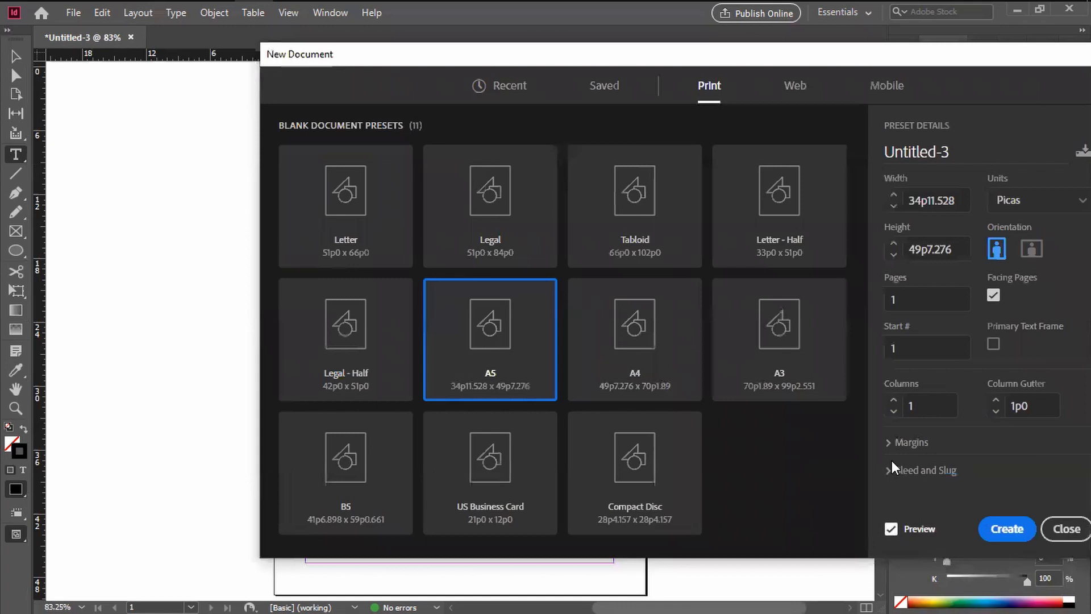
pyautogui.click(1045, 211)
pyautogui.click(1031, 281)
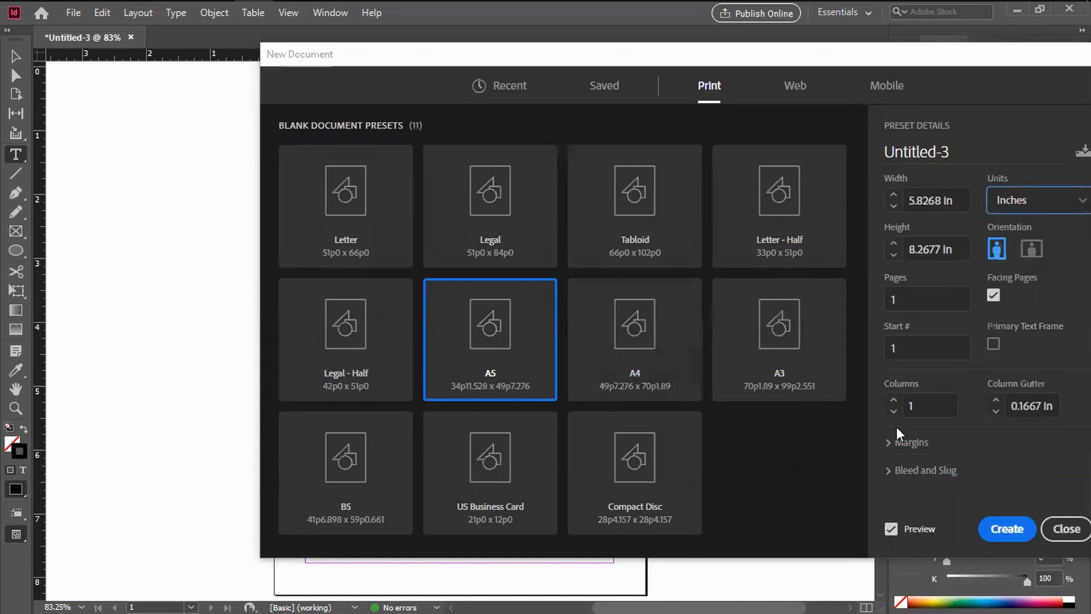
# Set the new document to two columns and landscape orientation
pyautogui.moveTo(769, 58); pyautogui.dragTo(230, 78)
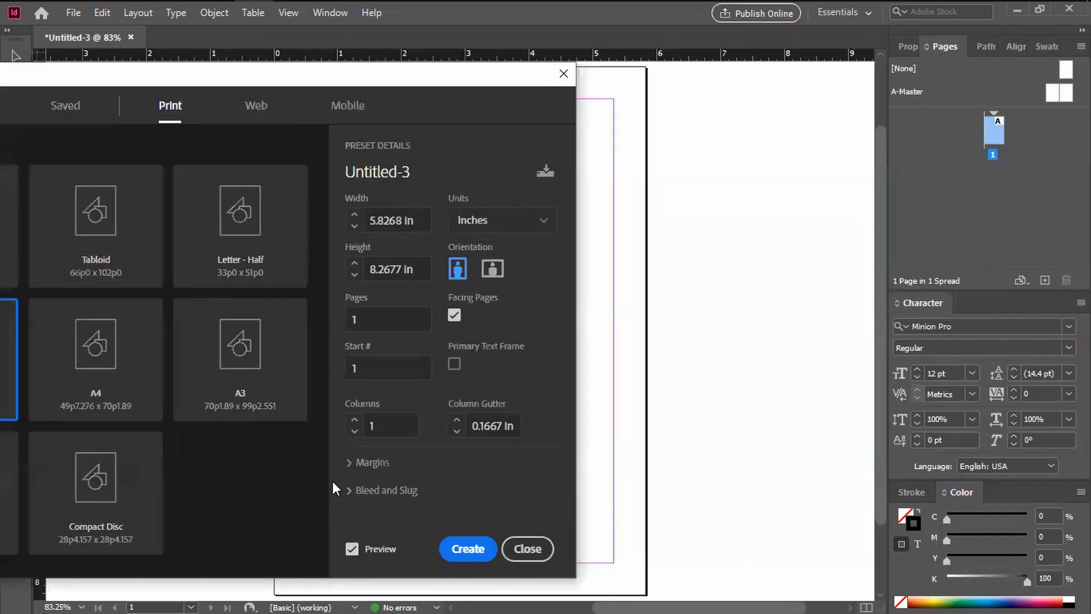
pyautogui.click(354, 420)
pyautogui.click(492, 272)
pyautogui.moveTo(302, 79); pyautogui.dragTo(321, 80)
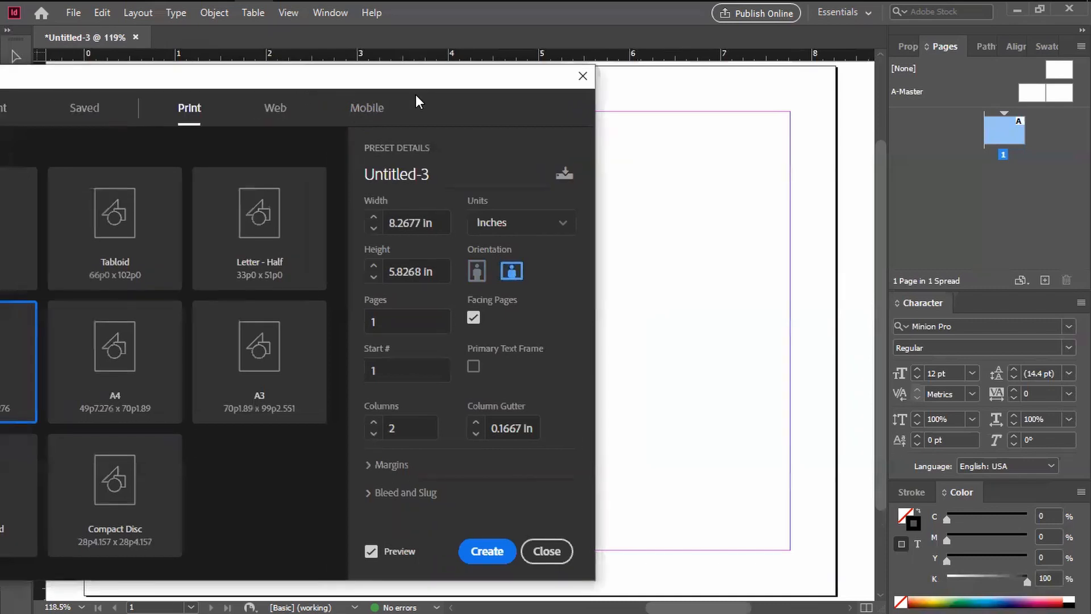
# Set all four page margins to 0.125 in and create the document
pyautogui.moveTo(416, 79); pyautogui.dragTo(930, 62)
pyautogui.click(881, 445)
pyautogui.scroll(-2, 886, 477)
pyautogui.click(888, 425)
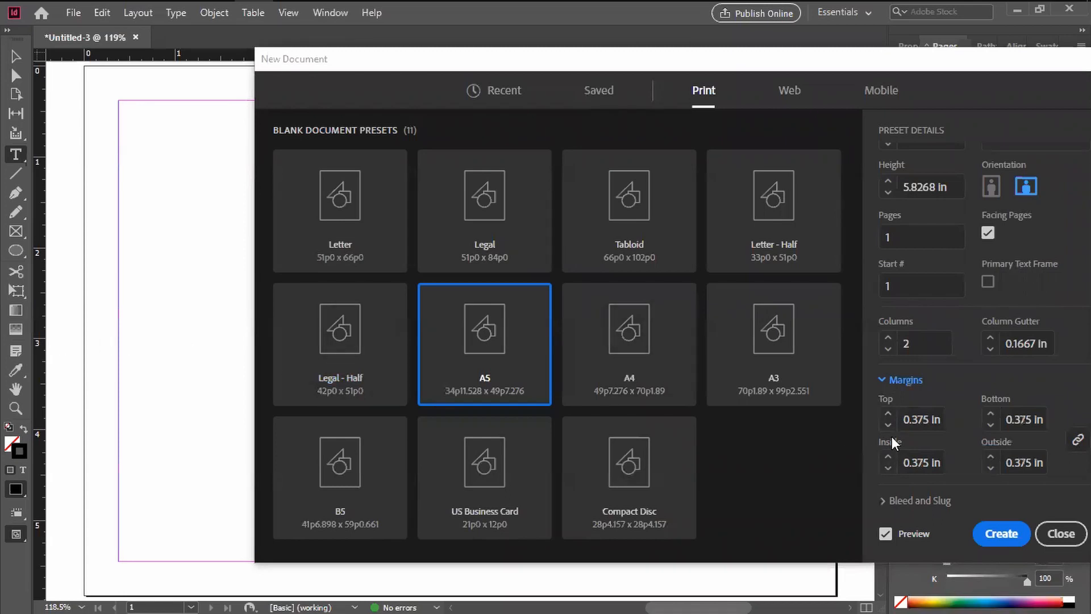
pyautogui.click(888, 426)
pyautogui.click(888, 425)
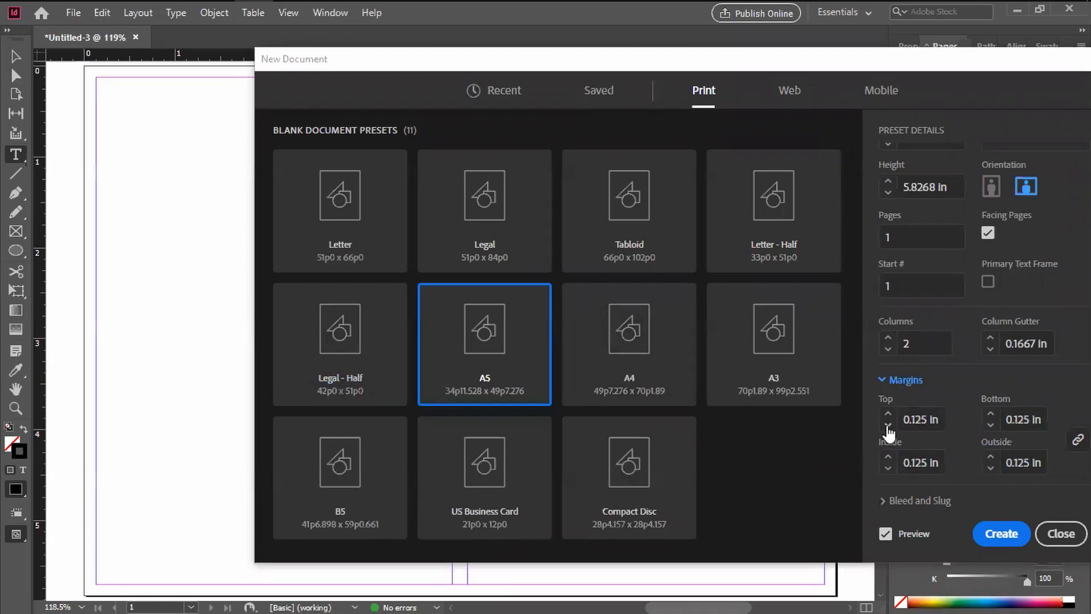
pyautogui.click(913, 499)
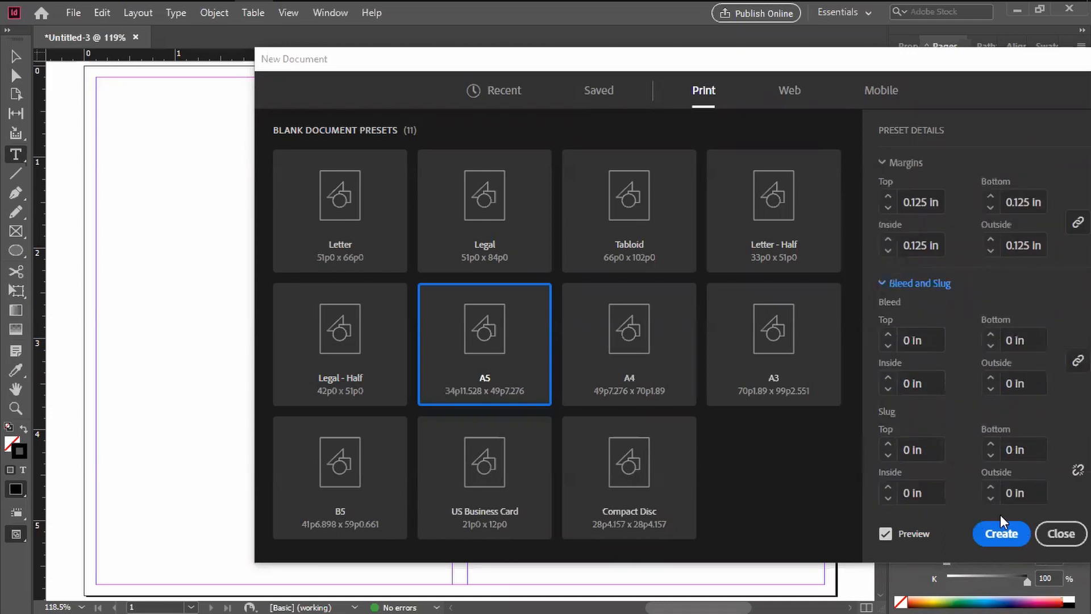
pyautogui.click(1003, 533)
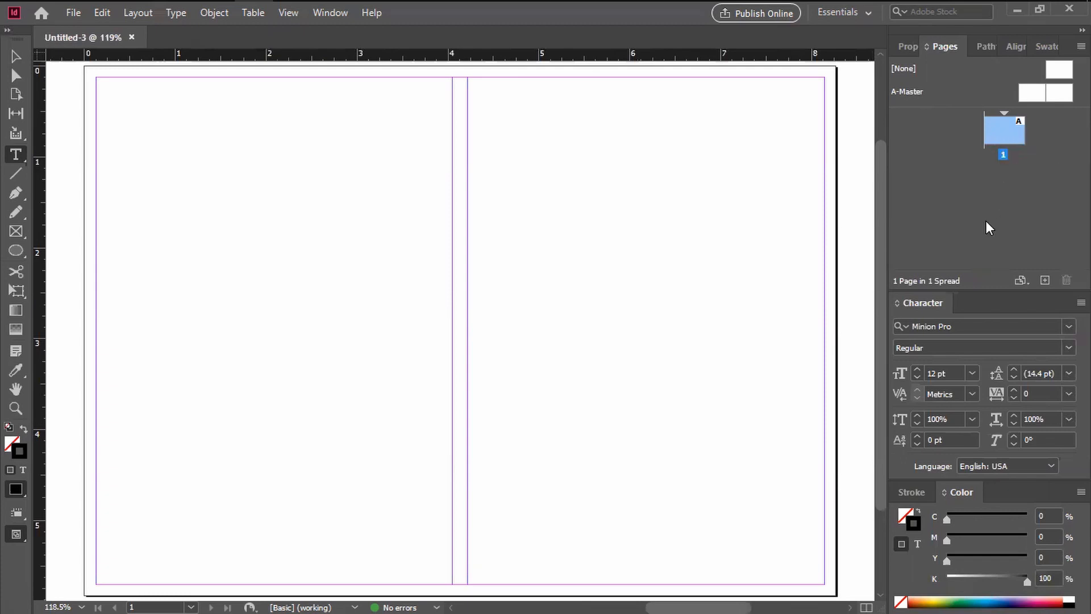
# Add three pages to the document
pyautogui.click(1045, 281)
pyautogui.click(1045, 281)
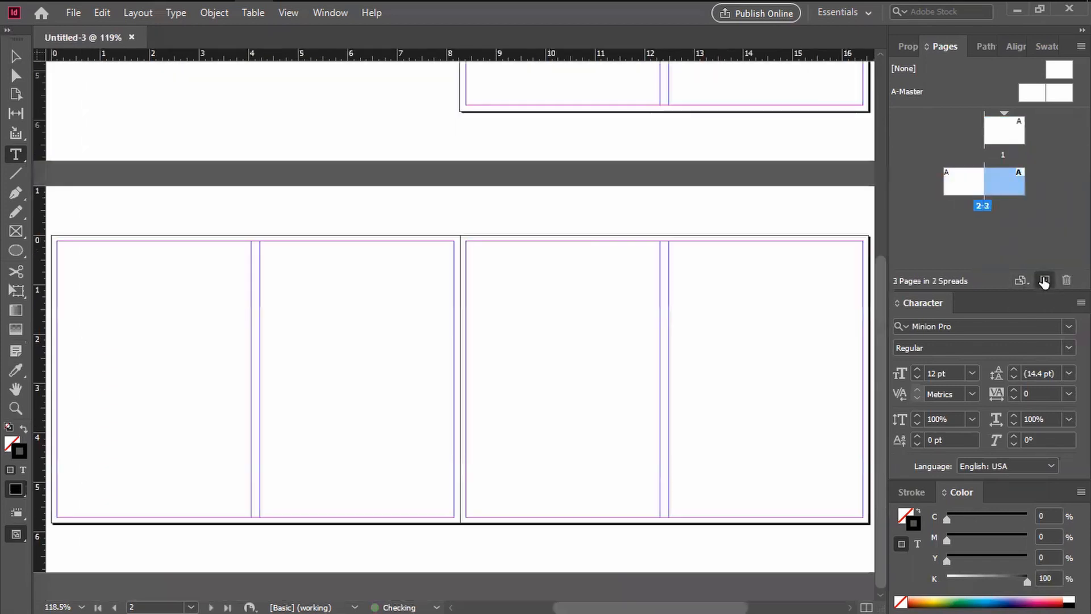
pyautogui.click(1045, 281)
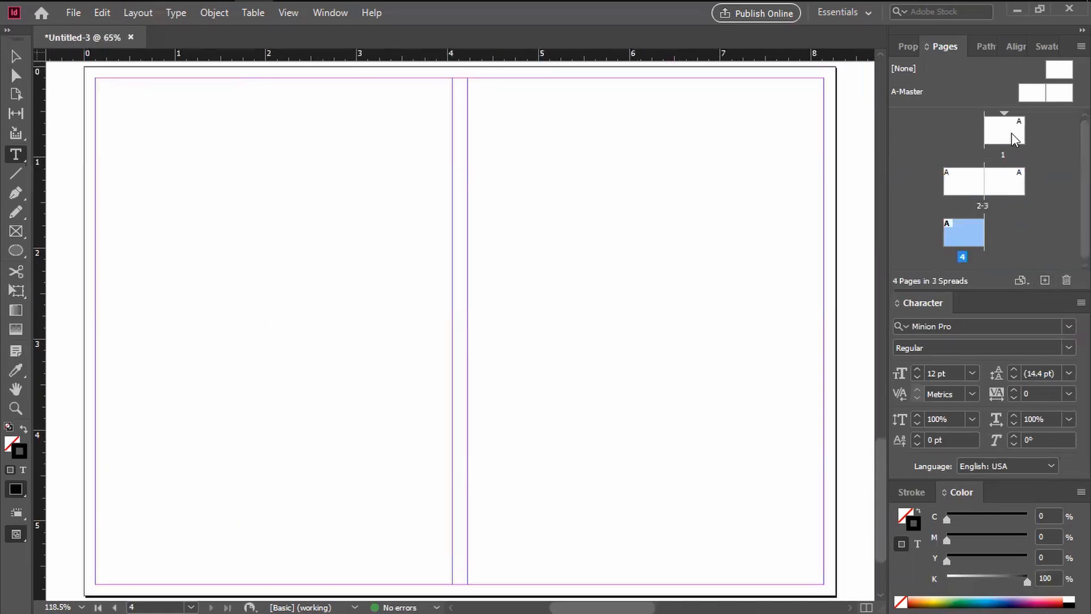
pyautogui.click(1015, 138)
pyautogui.click(975, 186)
pyautogui.click(1003, 184)
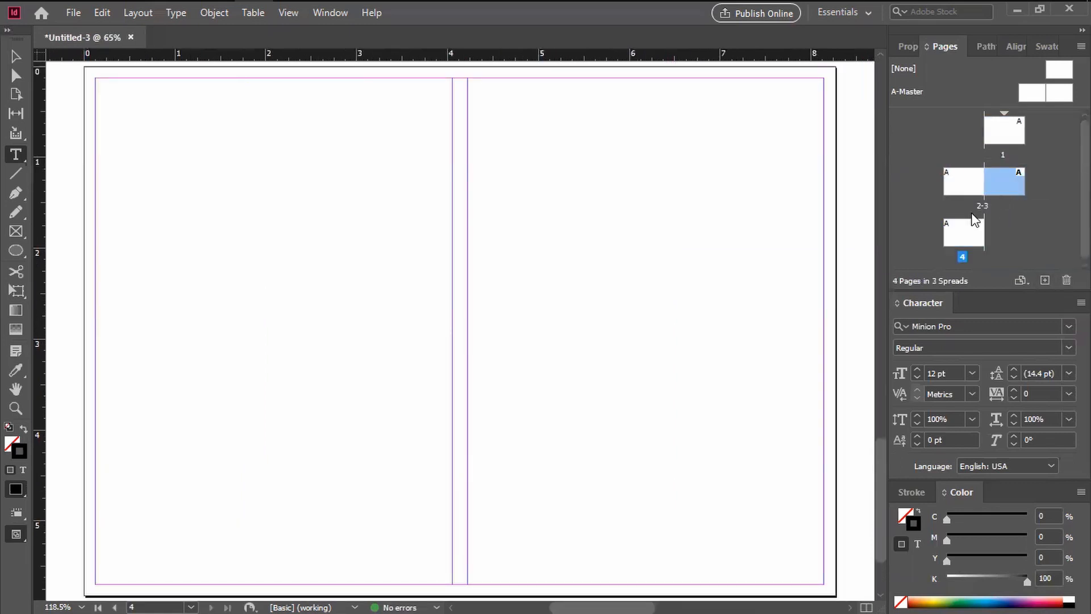
pyautogui.click(962, 230)
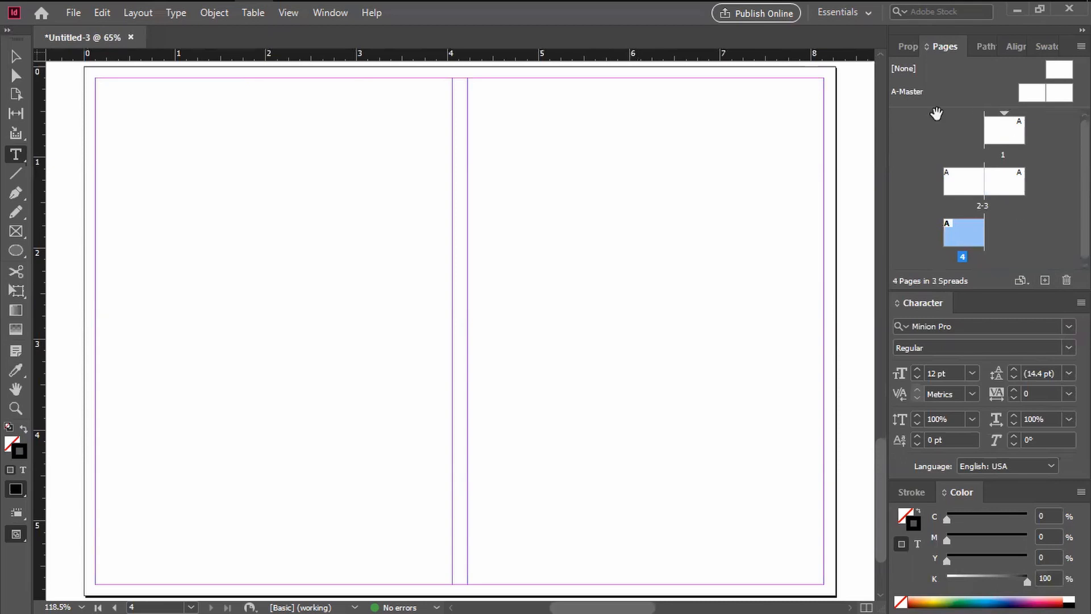
# Open the A-Master spread for editing with both of its pages in view
pyautogui.click(1028, 93)
pyautogui.doubleClick(1028, 93)
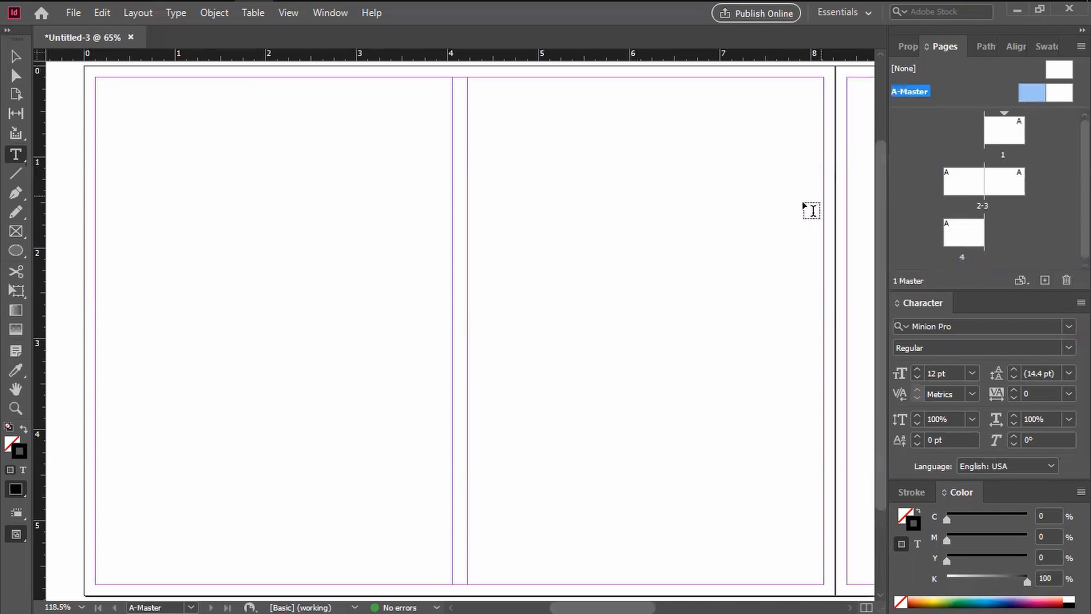
pyautogui.click(16, 57)
pyautogui.doubleClick(1035, 94)
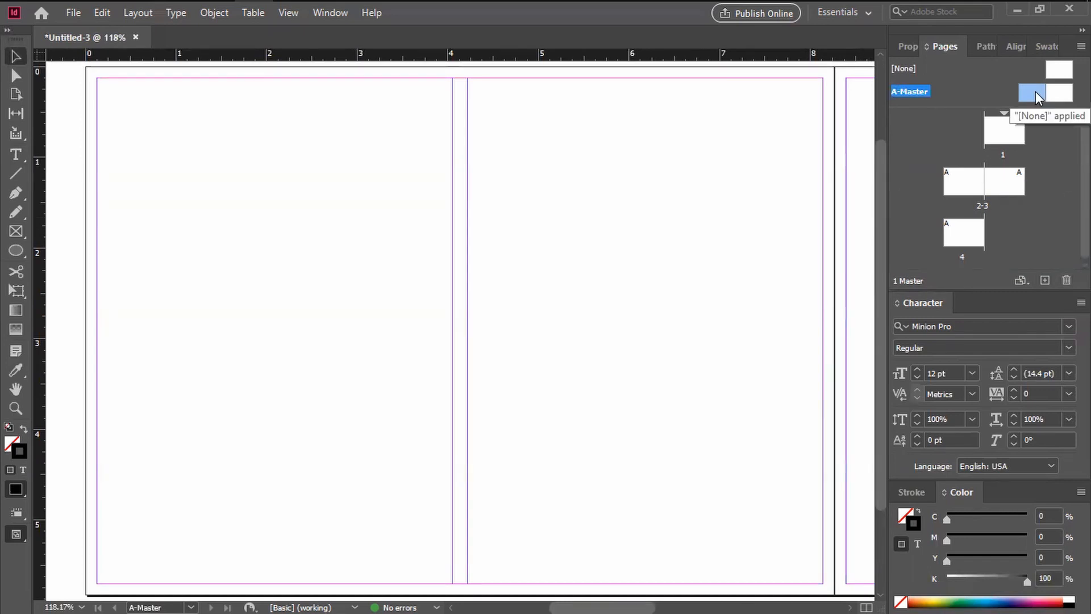
pyautogui.hotkey('ctrl', '-')
pyautogui.hotkey('ctrl', '-')
pyautogui.hotkey('ctrl', '-')
pyautogui.hotkey('ctrl', '-')
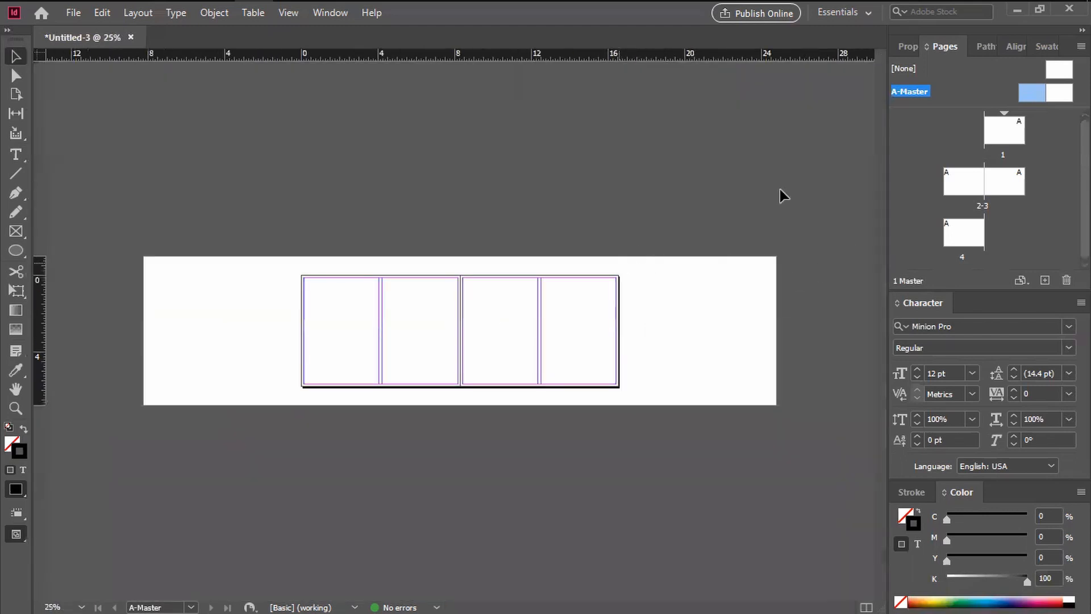
pyautogui.hotkey('ctrl', '=')
# Draw a circle about 1 in wide near the left master page's upper-right corner and swap its fill and stroke for a solid black fill
pyautogui.click(10, 251)
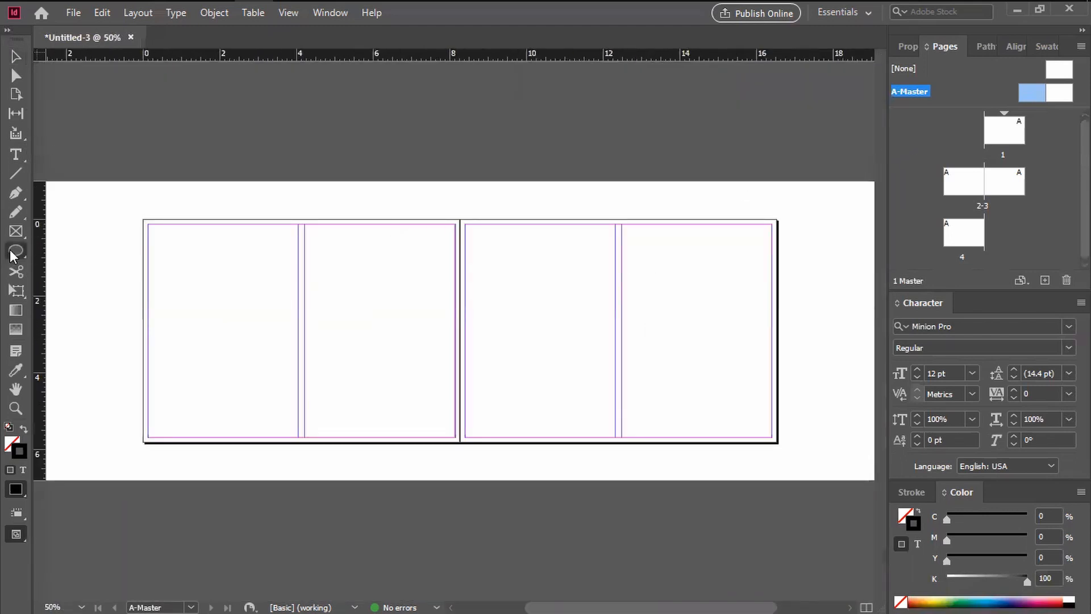
pyautogui.rightClick(24, 259)
pyautogui.click(95, 288)
pyautogui.moveTo(399, 233); pyautogui.dragTo(438, 271)
pyautogui.click(15, 56)
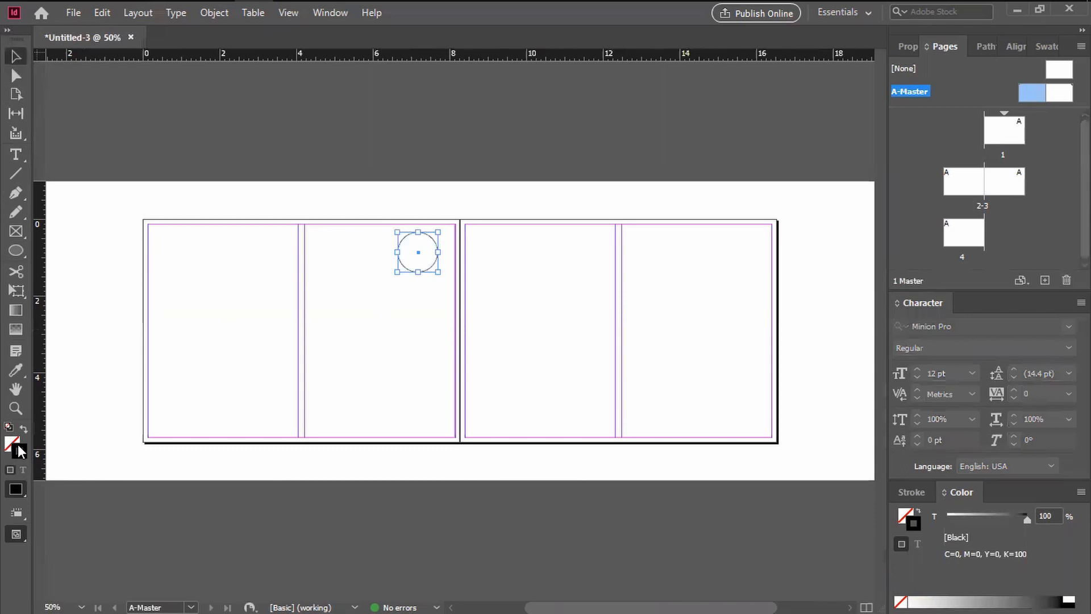
pyautogui.click(24, 428)
pyautogui.click(241, 399)
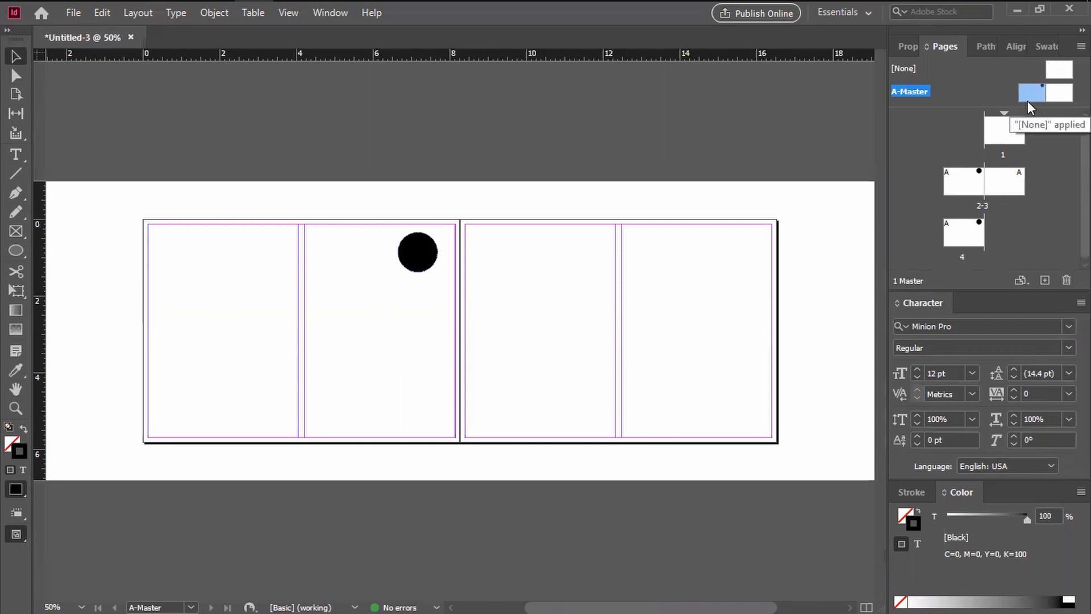
# Open page 2 and check where the master circle appears on the document pages
pyautogui.doubleClick(977, 179)
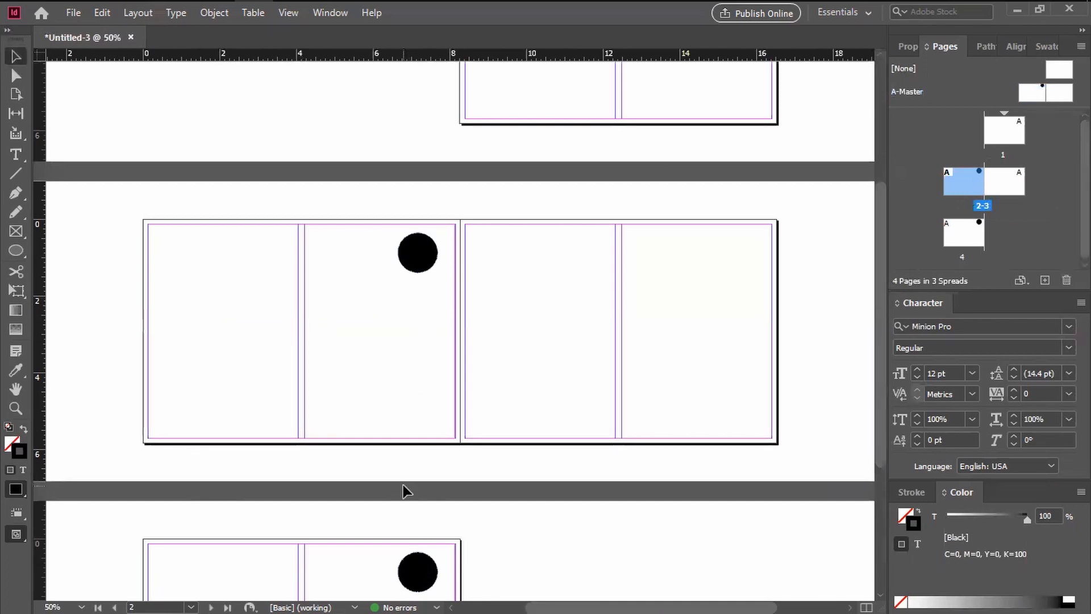
pyautogui.scroll(4, 461, 316)
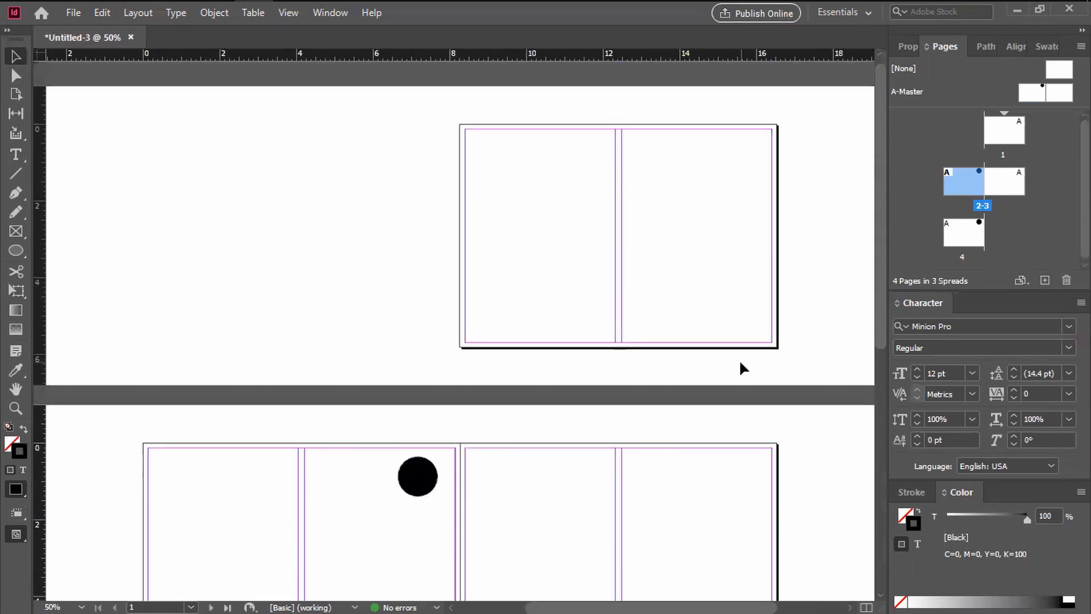
pyautogui.scroll(-3, 584, 450)
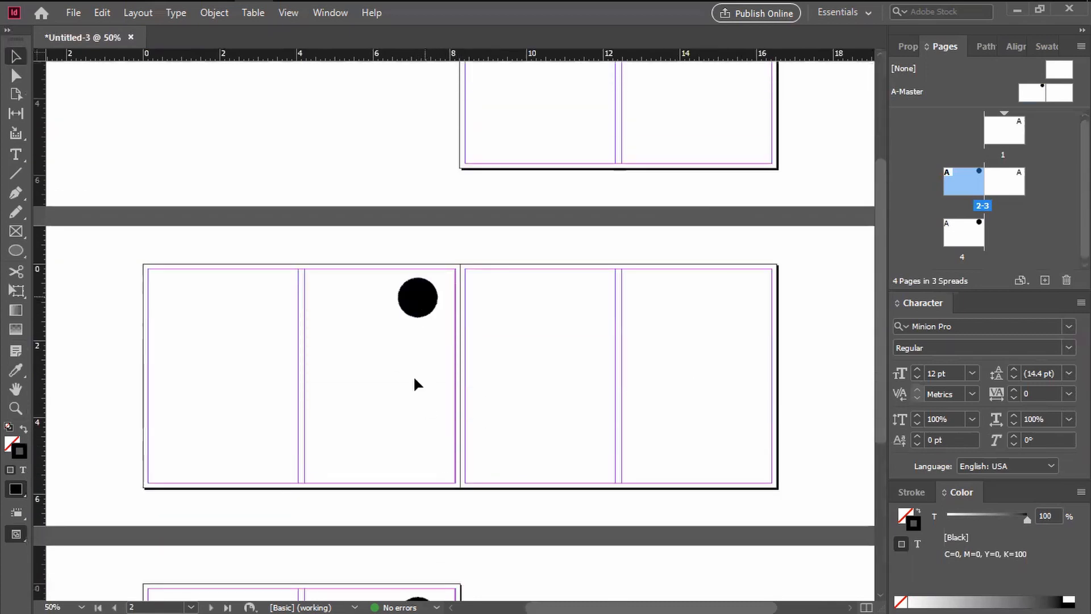
# Duplicate the black circle of A-Master to the upper-right corner of the right master page
pyautogui.doubleClick(1031, 95)
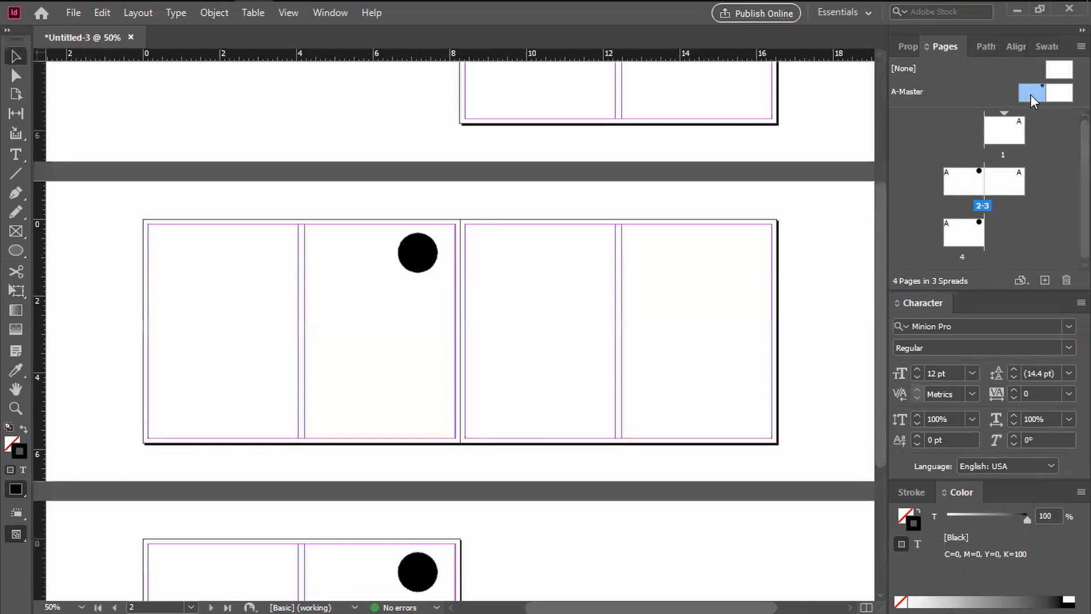
pyautogui.click(430, 256)
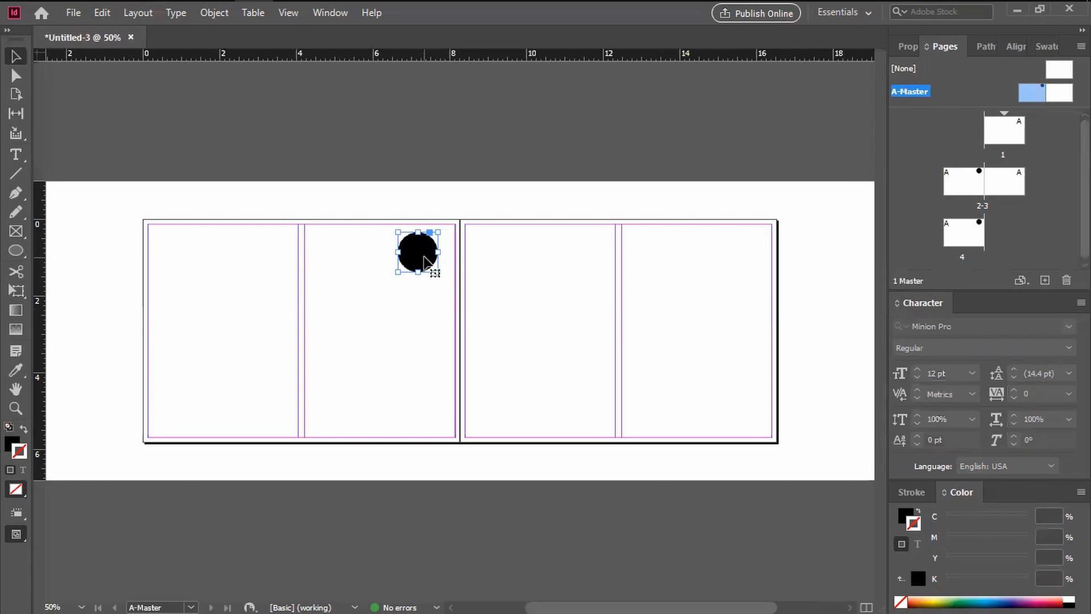
pyautogui.moveTo(425, 262); pyautogui.dragTo(748, 259)
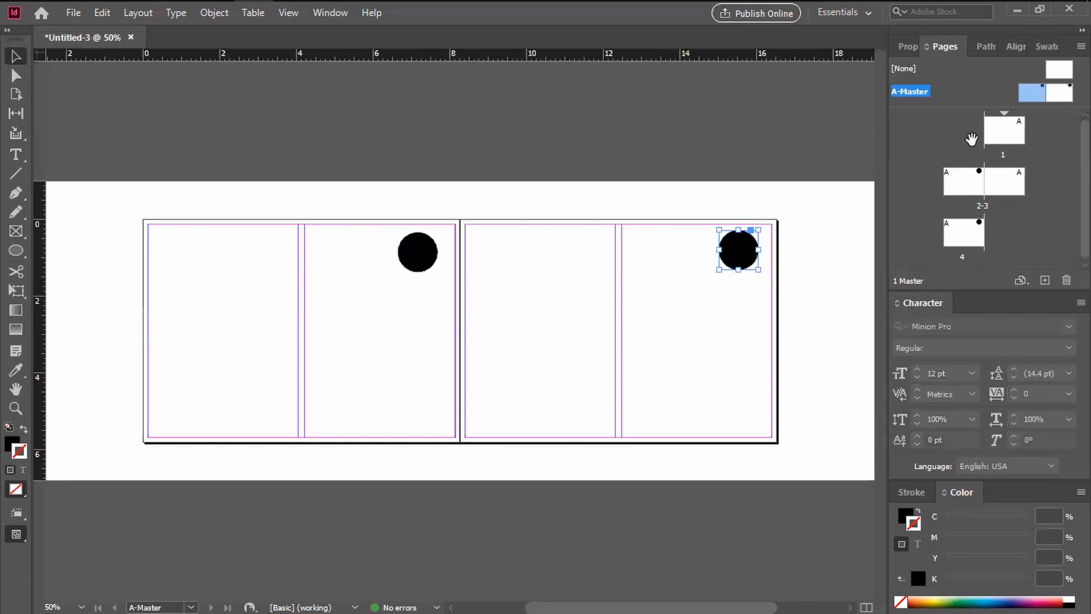
pyautogui.click(780, 375)
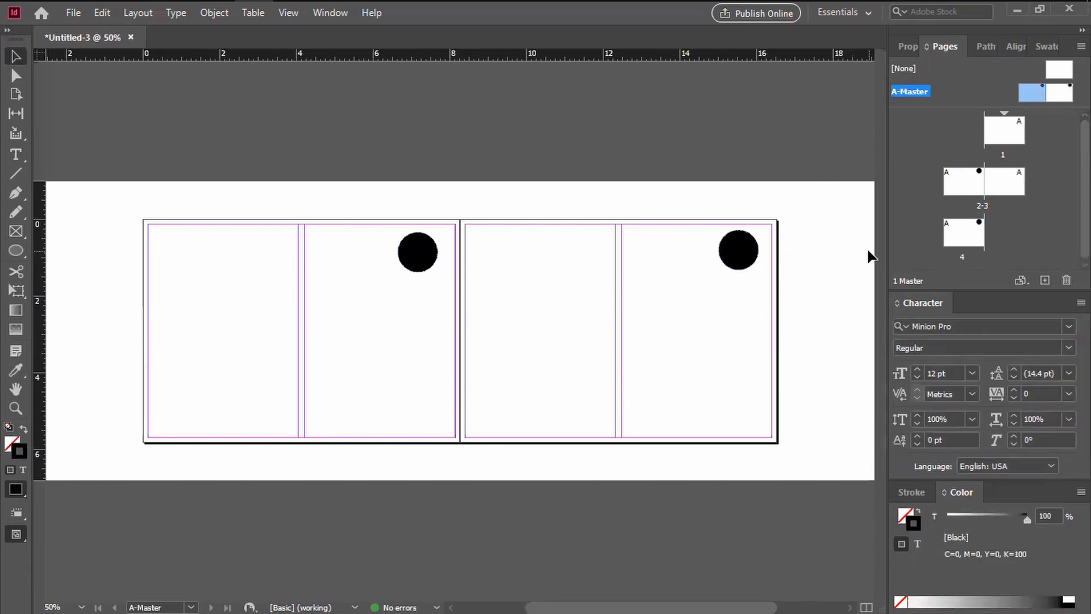
# Apply A-Master to all pages of the document
pyautogui.click(1006, 132)
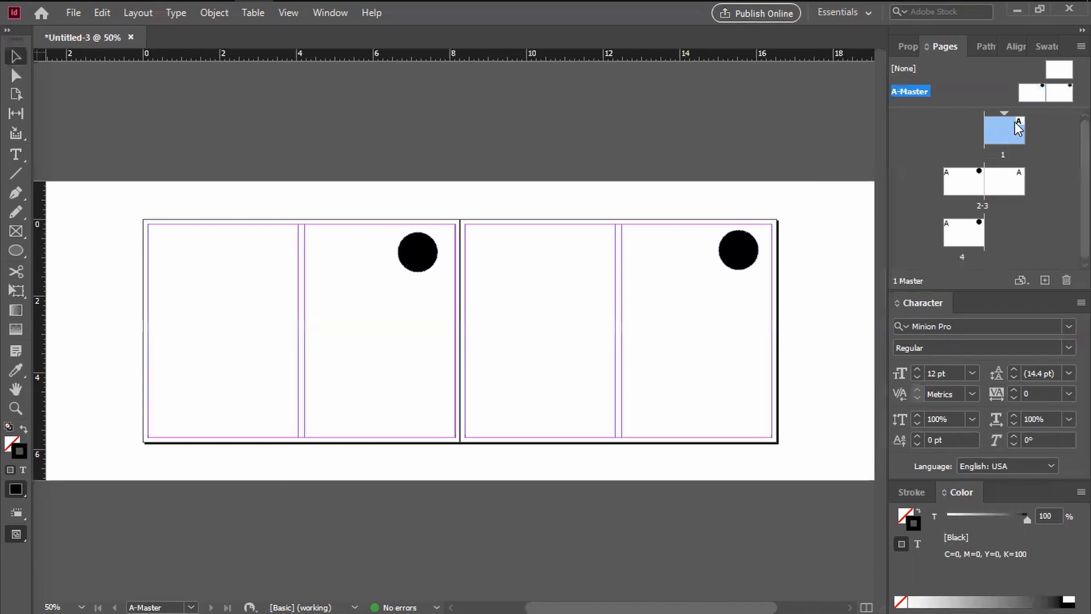
pyautogui.click(1059, 94)
pyautogui.rightClick(1059, 93)
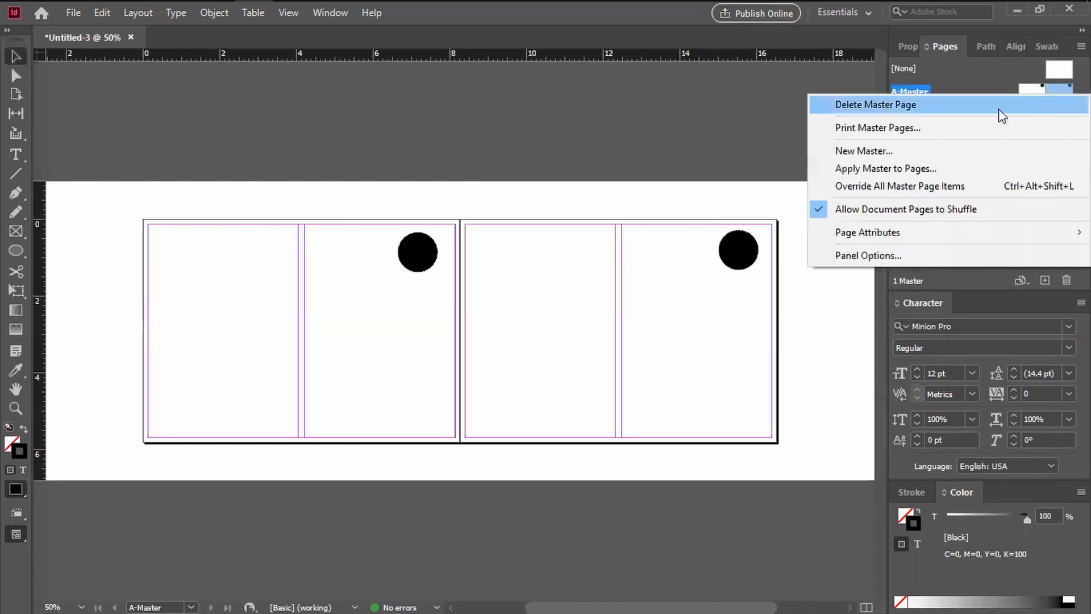
pyautogui.click(921, 168)
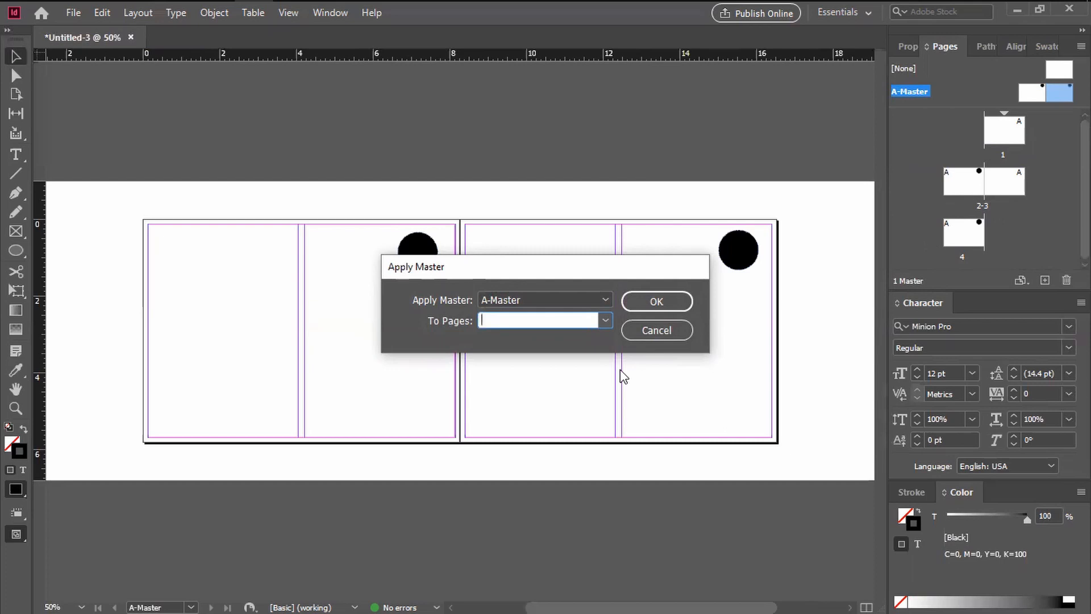
pyautogui.click(605, 320)
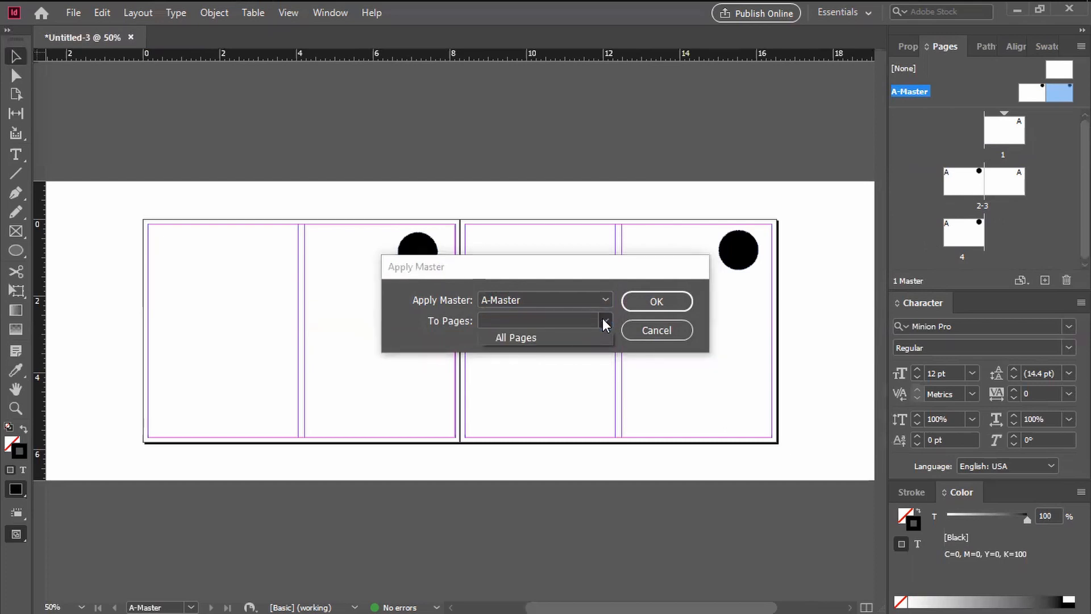
pyautogui.click(578, 339)
pyautogui.click(657, 302)
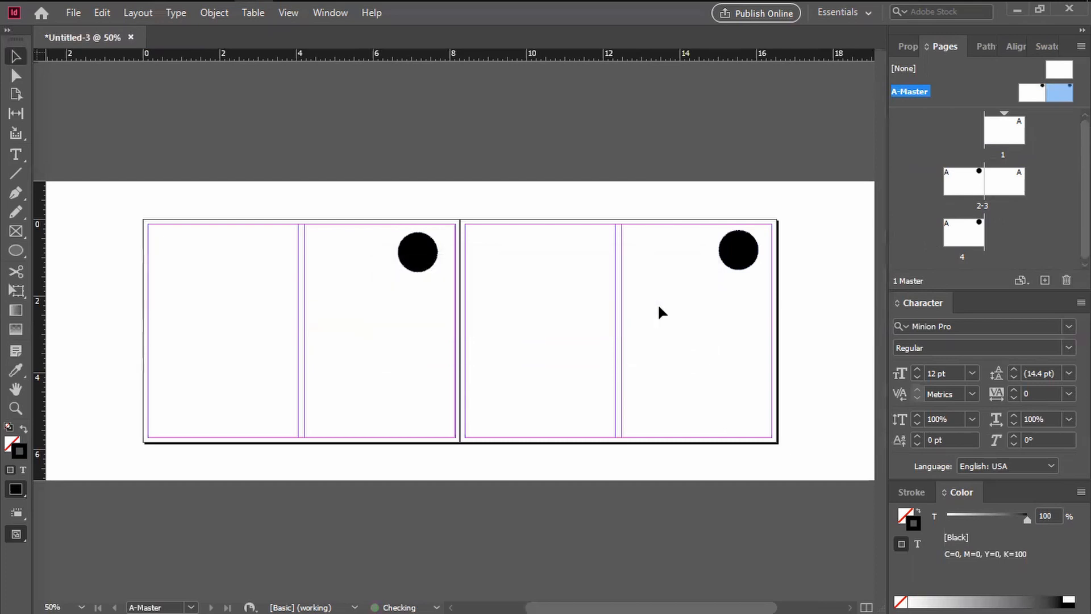
# Open page 3 and check the master circles throughout the document's spreads
pyautogui.doubleClick(997, 182)
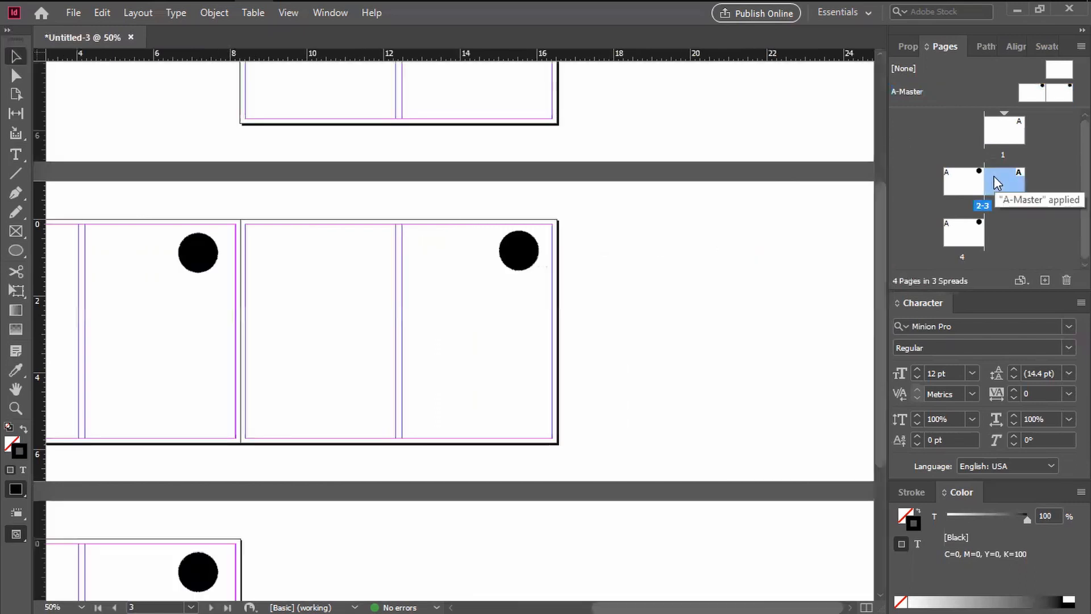
pyautogui.scroll(4, 512, 273)
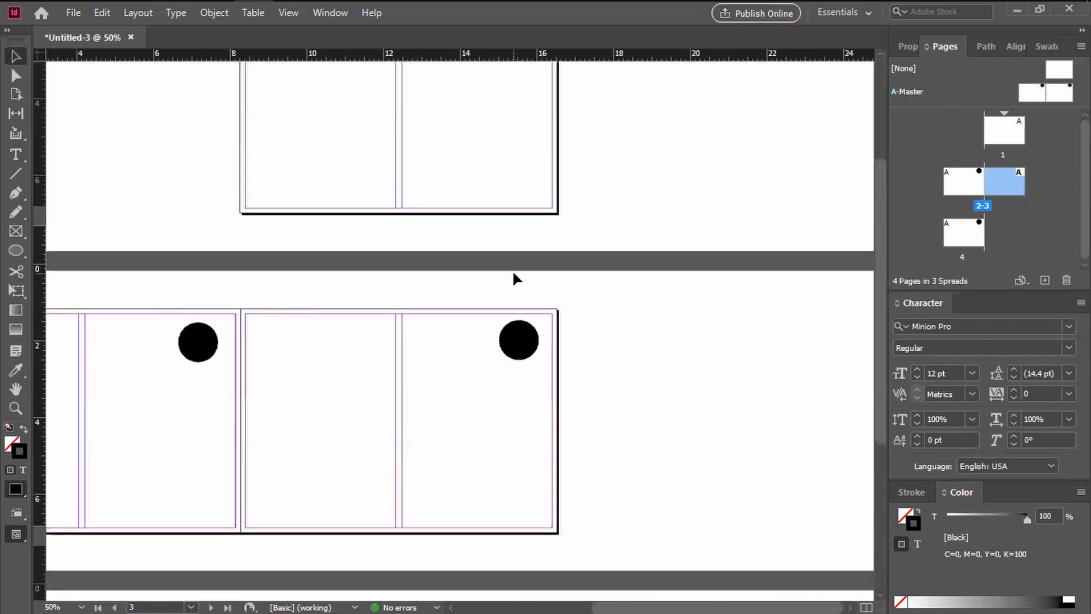
pyautogui.scroll(-8, 529, 454)
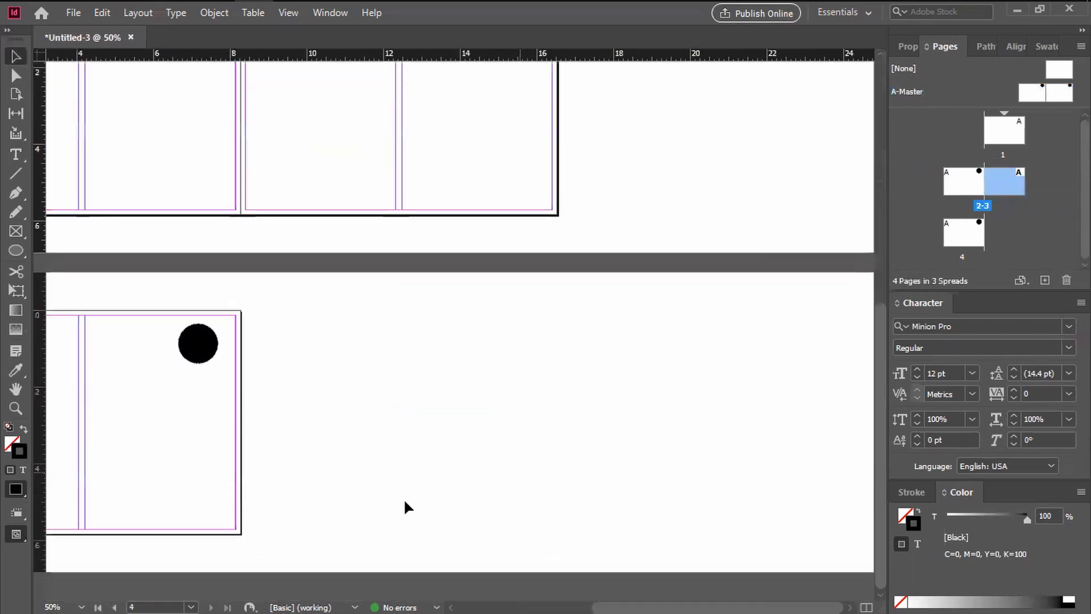
# Delete both black circles from the A-Master spread
pyautogui.scroll(6, 460, 395)
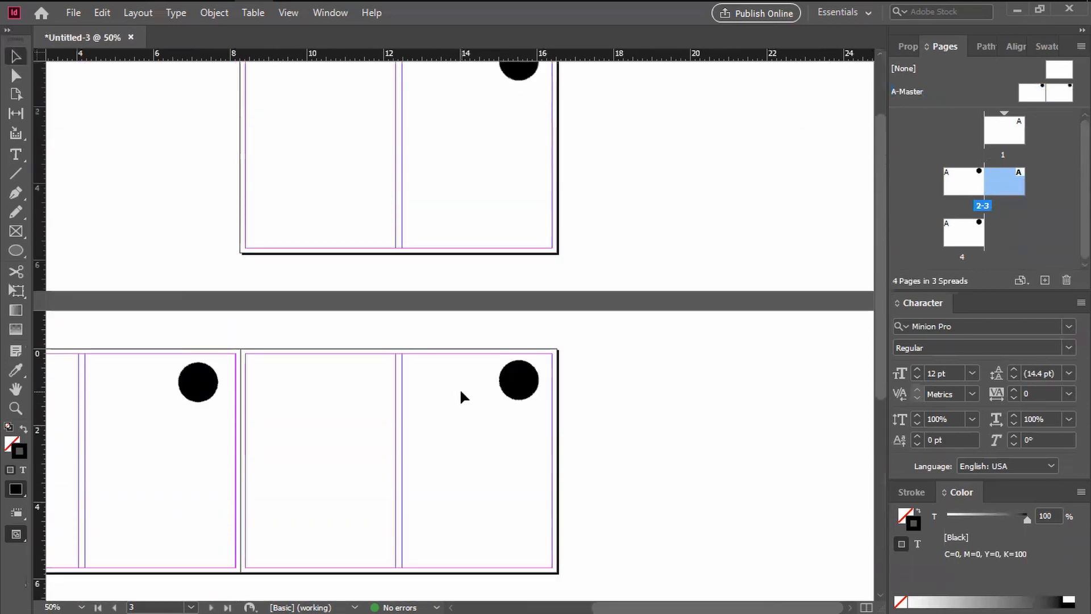
pyautogui.scroll(-3, 255, 512)
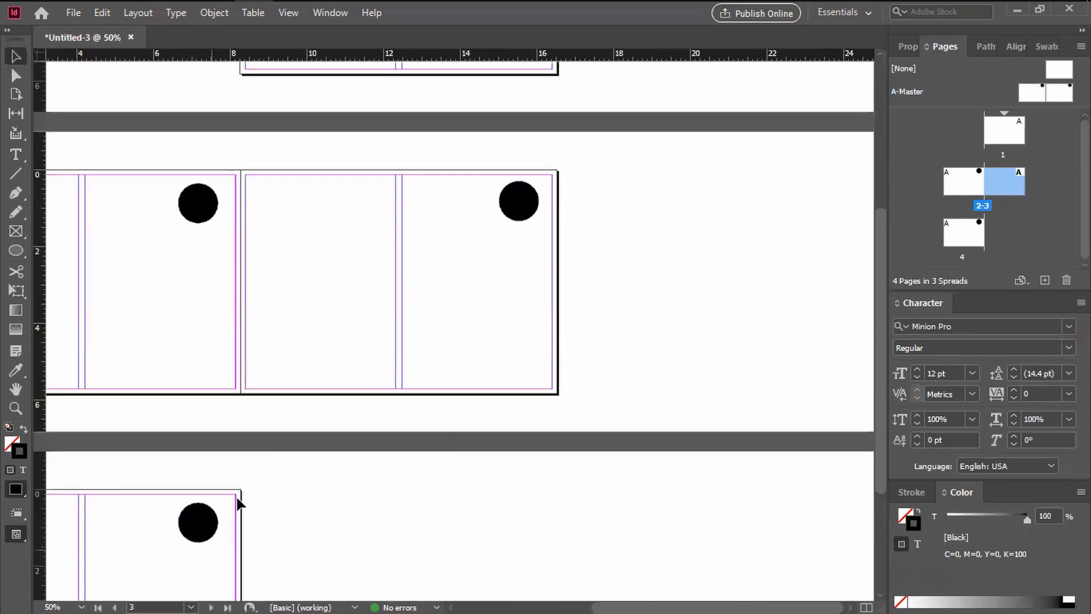
pyautogui.scroll(2, 578, 407)
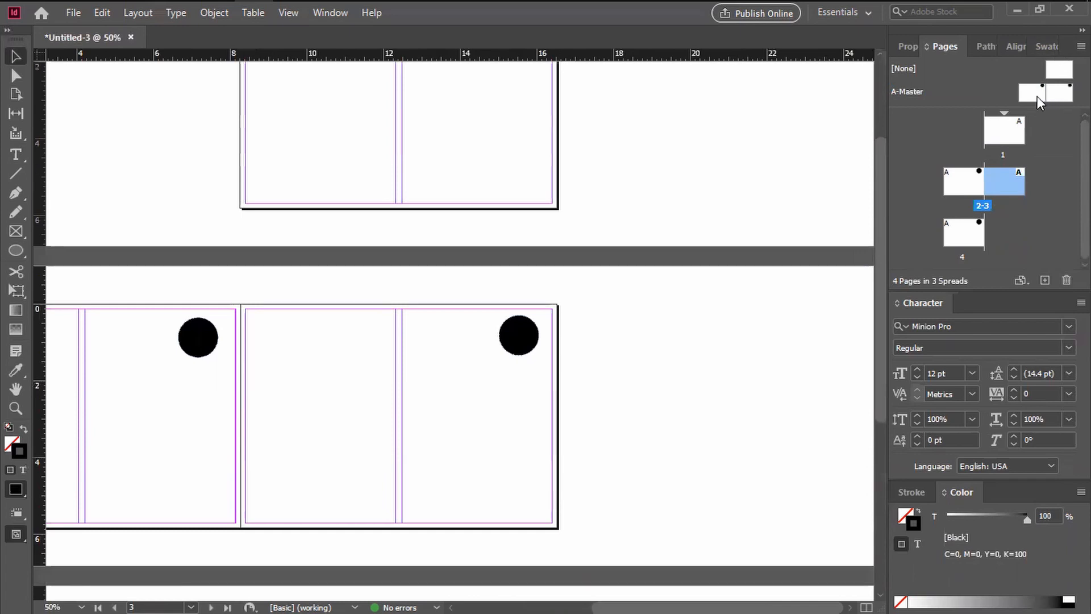
pyautogui.click(1038, 96)
pyautogui.doubleClick(1025, 89)
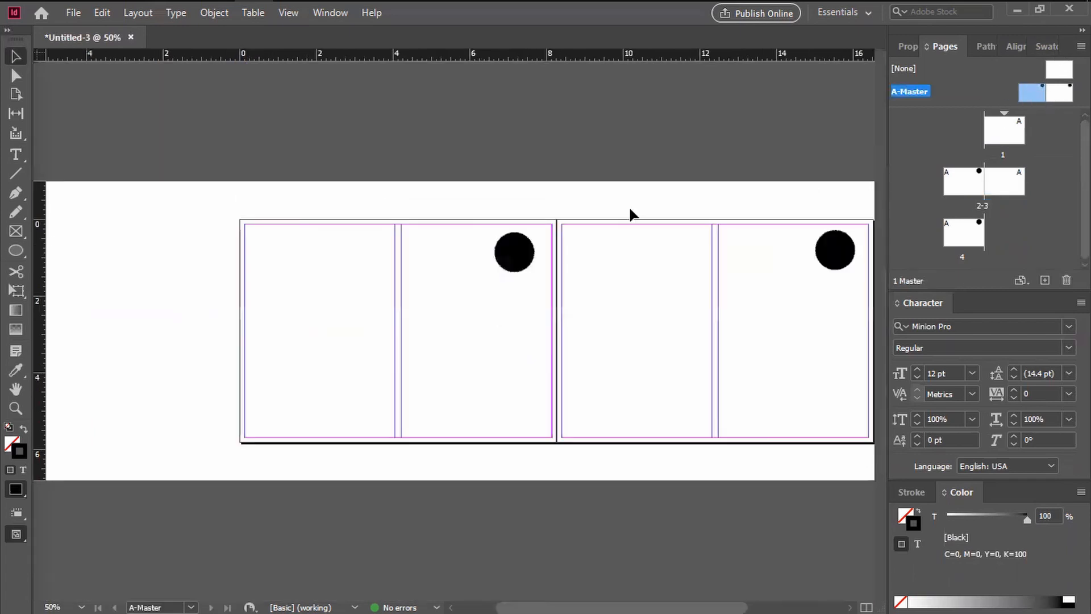
pyautogui.moveTo(479, 226); pyautogui.dragTo(855, 320)
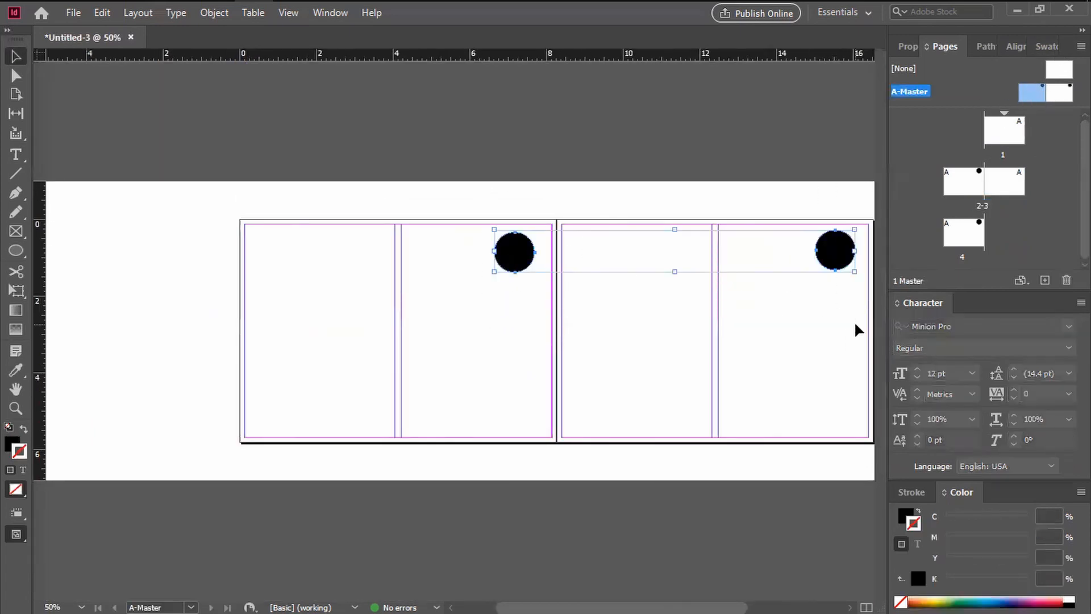
pyautogui.press('Delete')
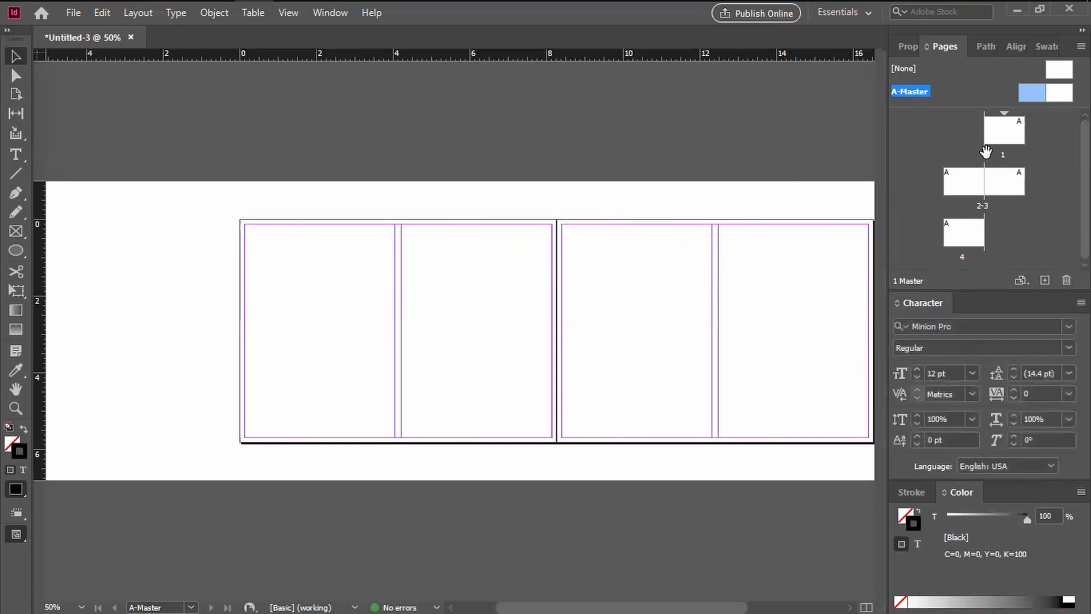
# Place the tulip photo on page 1 from the page's upper-left corner, about 3.8 in wide and 5.5 in high
pyautogui.doubleClick(1012, 131)
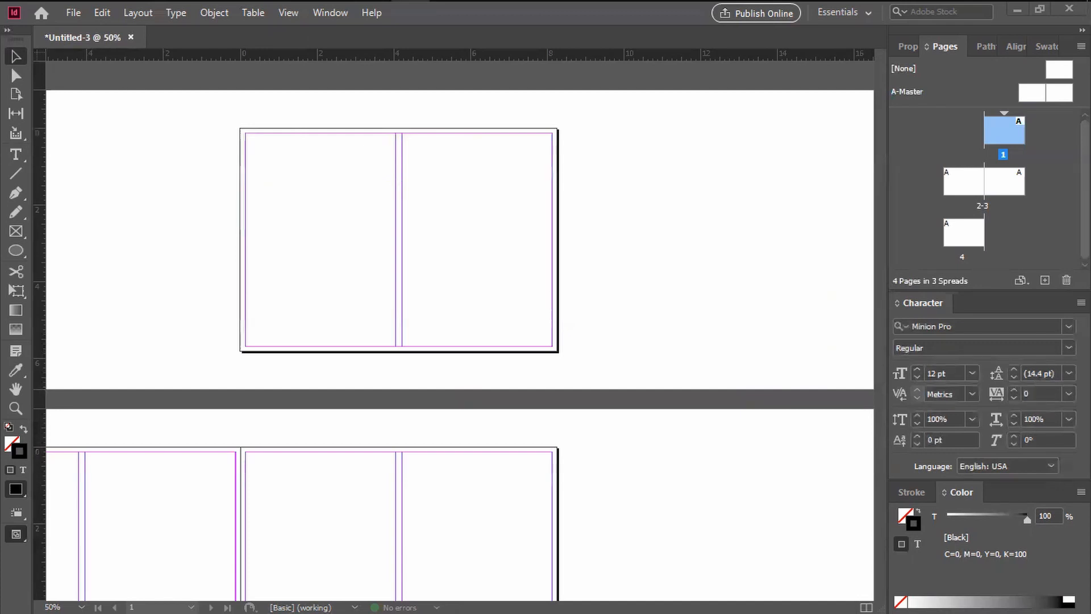
pyautogui.moveTo(829, 214); pyautogui.dragTo(241, 129)
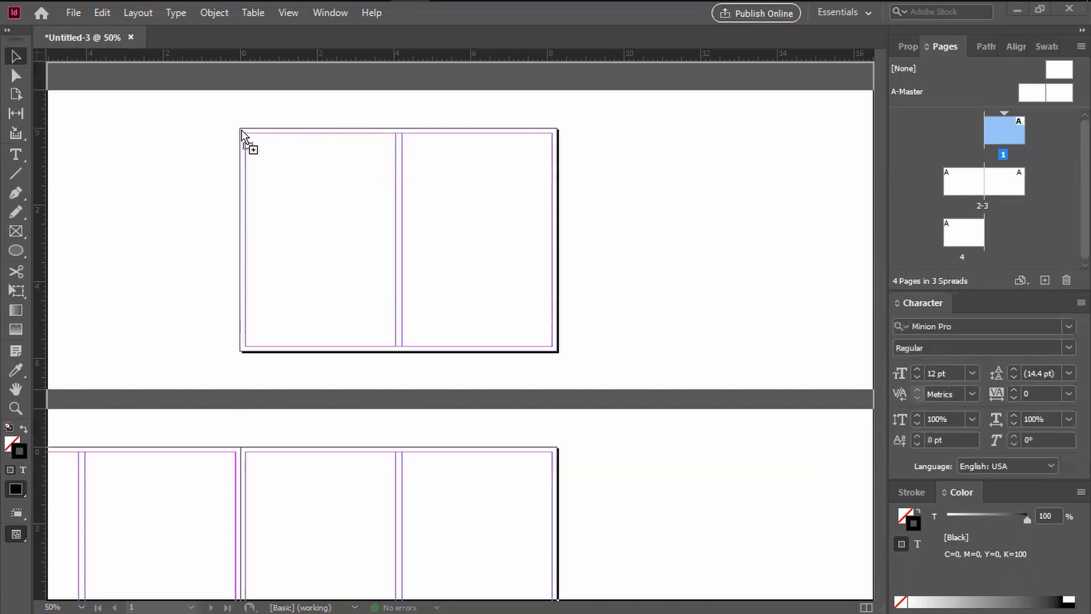
pyautogui.moveTo(293, 157); pyautogui.dragTo(293, 157)
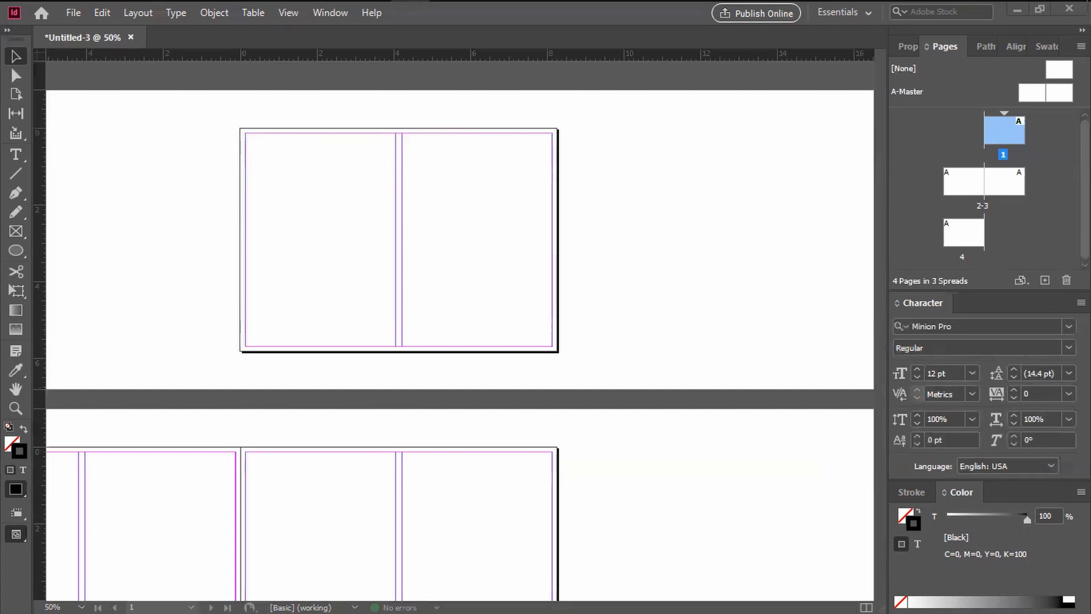
pyautogui.click(239, 126)
pyautogui.hotkey('ctrl', 'z')
pyautogui.moveTo(239, 128); pyautogui.dragTo(386, 256)
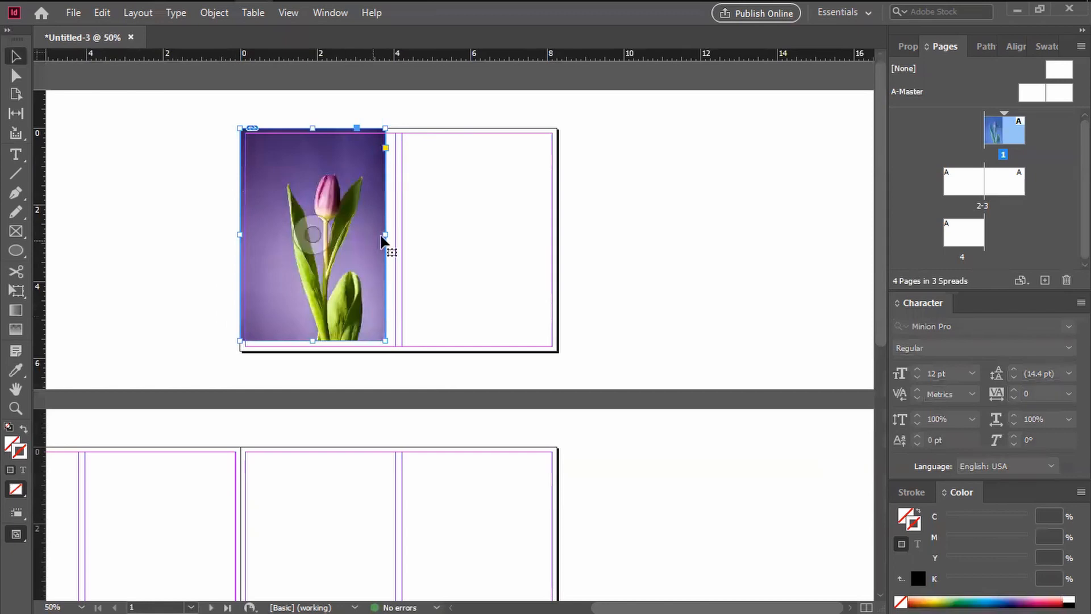
# Extend the tulip photo's frame to cover all of page 1 and enlarge the picture inside to fill it
pyautogui.moveTo(386, 234); pyautogui.dragTo(557, 234)
pyautogui.moveTo(398, 341); pyautogui.dragTo(394, 351)
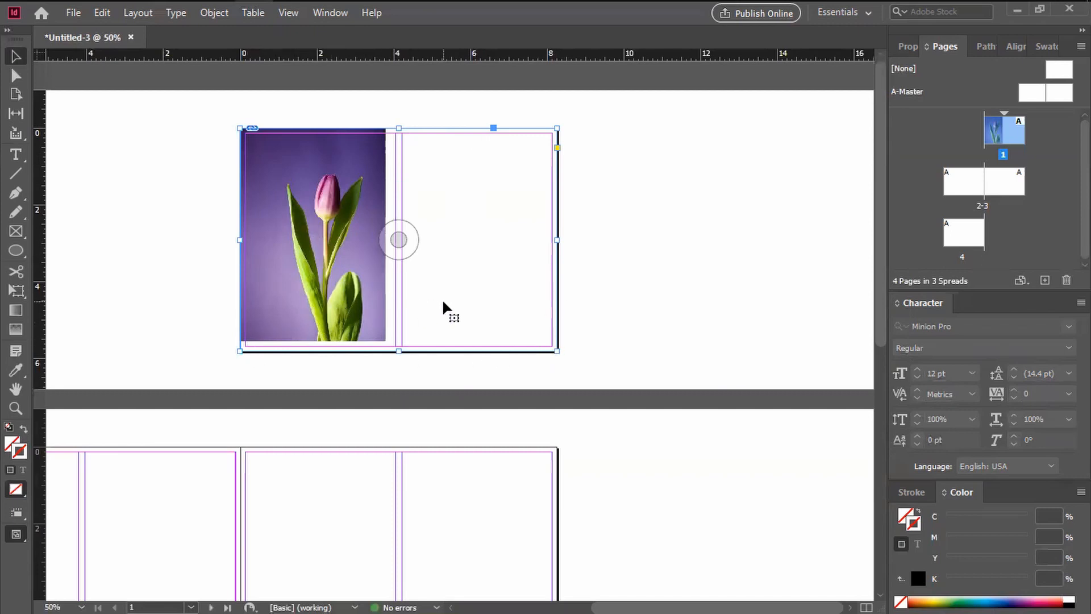
pyautogui.doubleClick(307, 282)
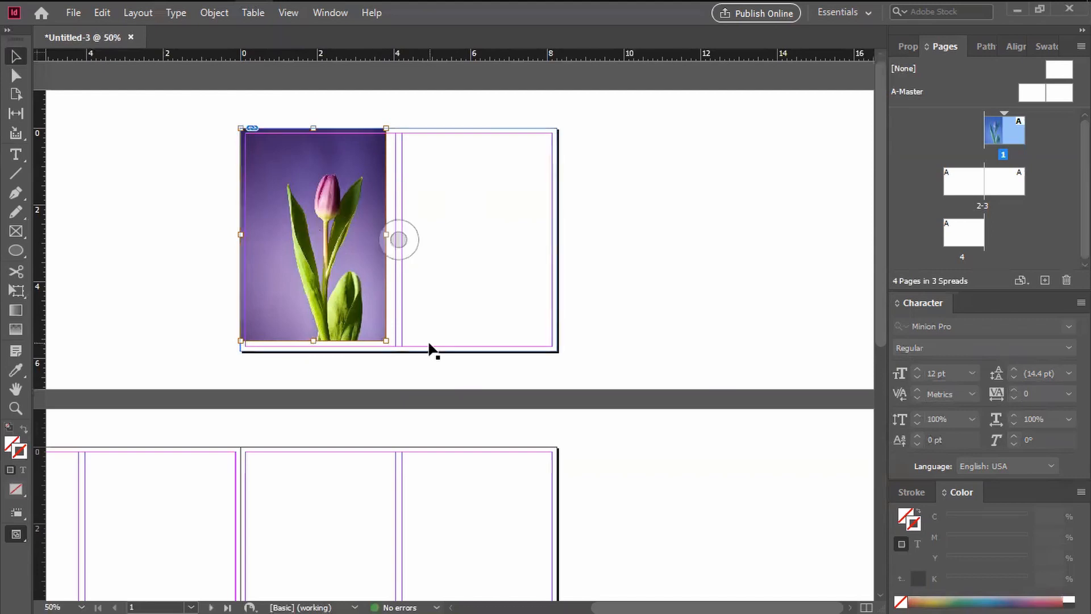
pyautogui.moveTo(385, 343); pyautogui.dragTo(561, 463)
pyautogui.moveTo(458, 278)
pyautogui.mouseDown()
pyautogui.moveTo(470, 262)
pyautogui.moveTo(404, 274)
pyautogui.moveTo(446, 277)
pyautogui.mouseUp()
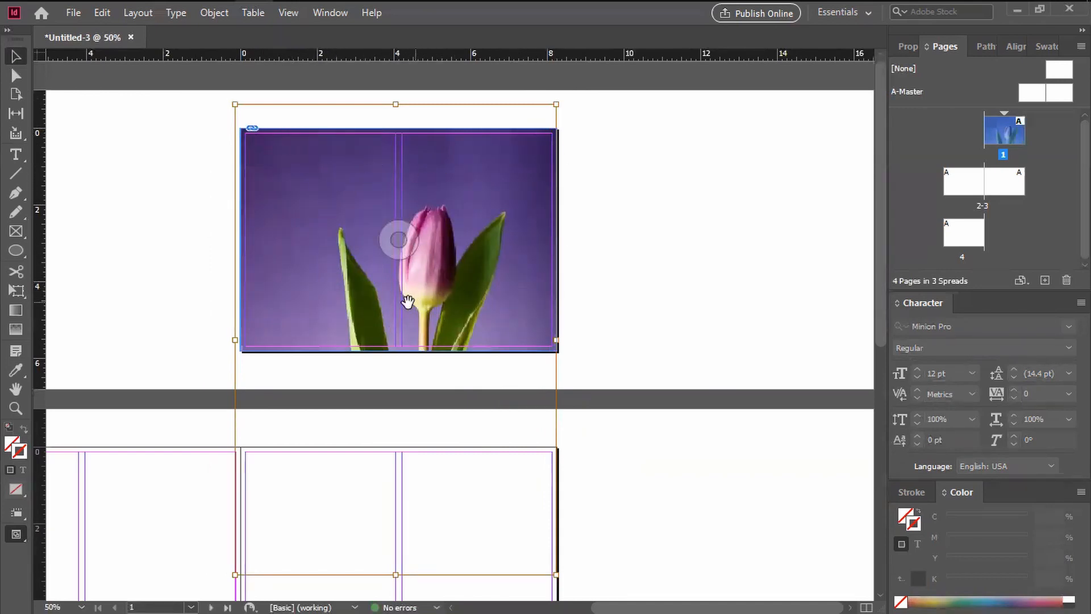
# Enlarge the tulip picture further within its frame and reposition it with the flower on the right half of page 1
pyautogui.moveTo(403, 303)
pyautogui.mouseDown()
pyautogui.moveTo(452, 307)
pyautogui.moveTo(387, 312)
pyautogui.mouseUp()
pyautogui.moveTo(339, 270); pyautogui.dragTo(378, 281)
pyautogui.moveTo(548, 110); pyautogui.dragTo(593, 83)
pyautogui.moveTo(454, 233); pyautogui.dragTo(473, 253)
pyautogui.click(663, 246)
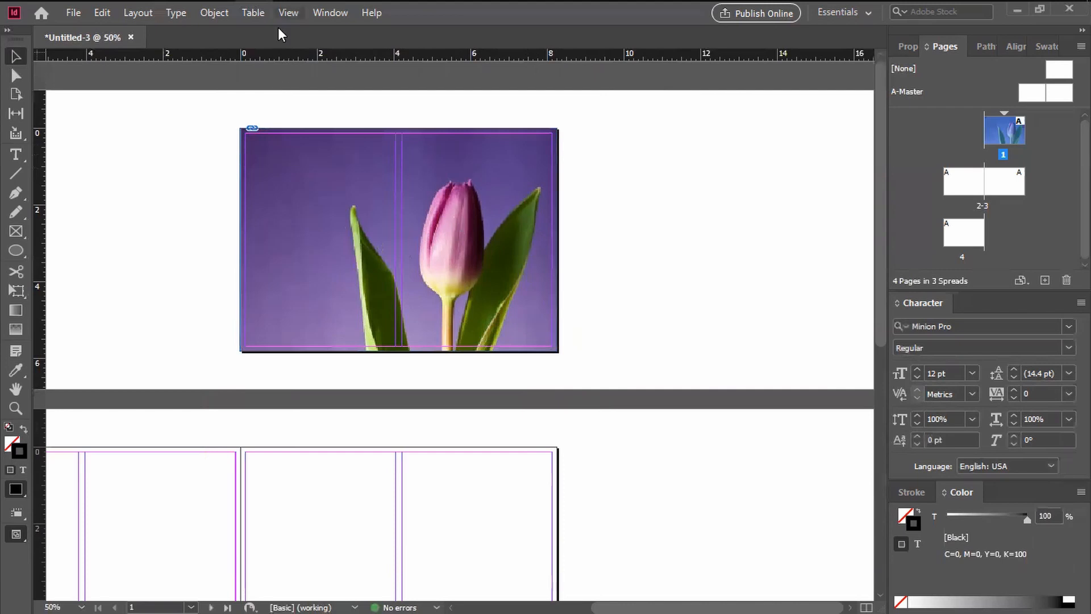
# Check the photo on page 1 in Overprint Preview and return to the normal display
pyautogui.click(287, 13)
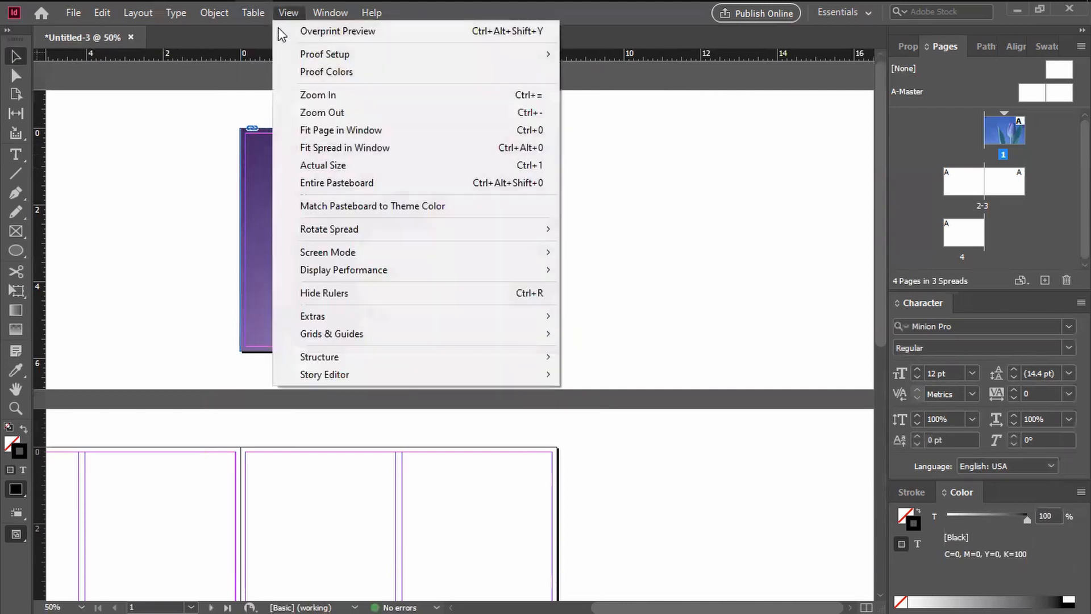
pyautogui.click(375, 32)
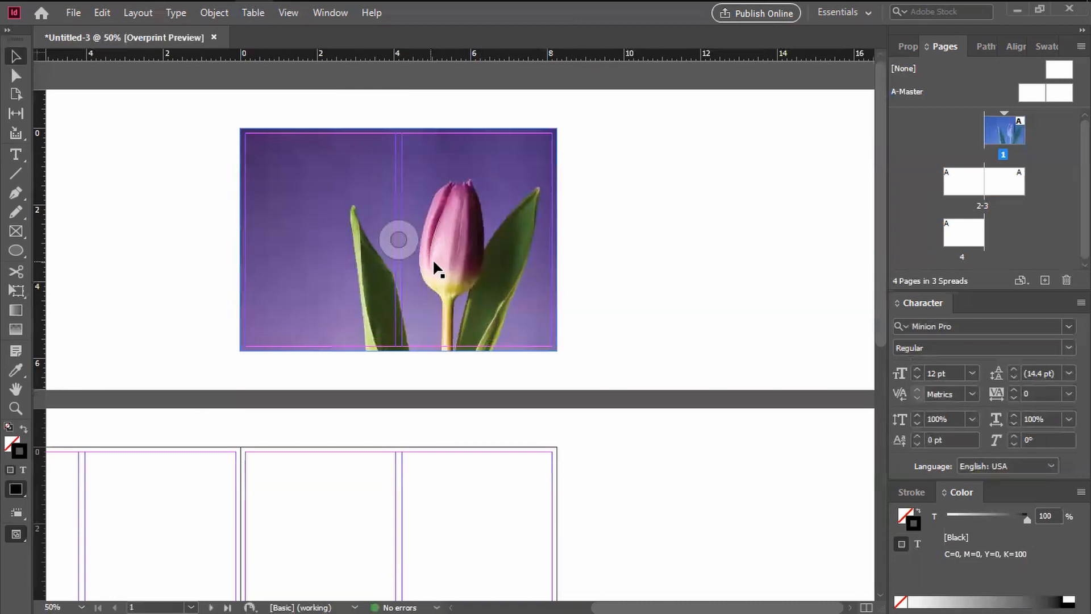
pyautogui.click(288, 13)
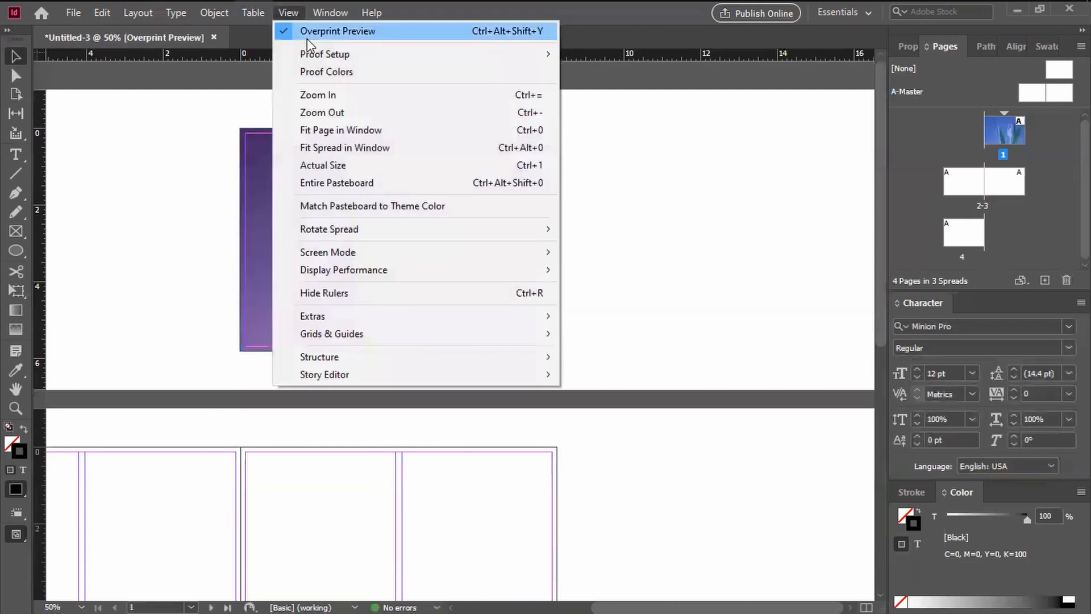
pyautogui.click(307, 34)
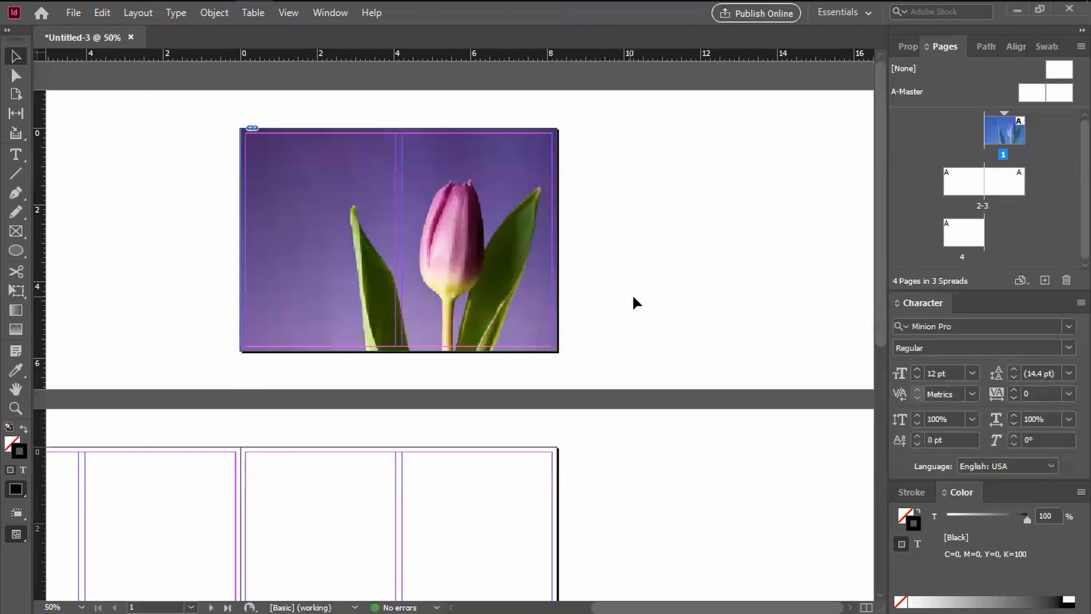
# Add a text frame about 1.4 by 0.8 in near the photo's upper-left corner, containing "Book of"
pyautogui.hotkey('ctrl', '=')
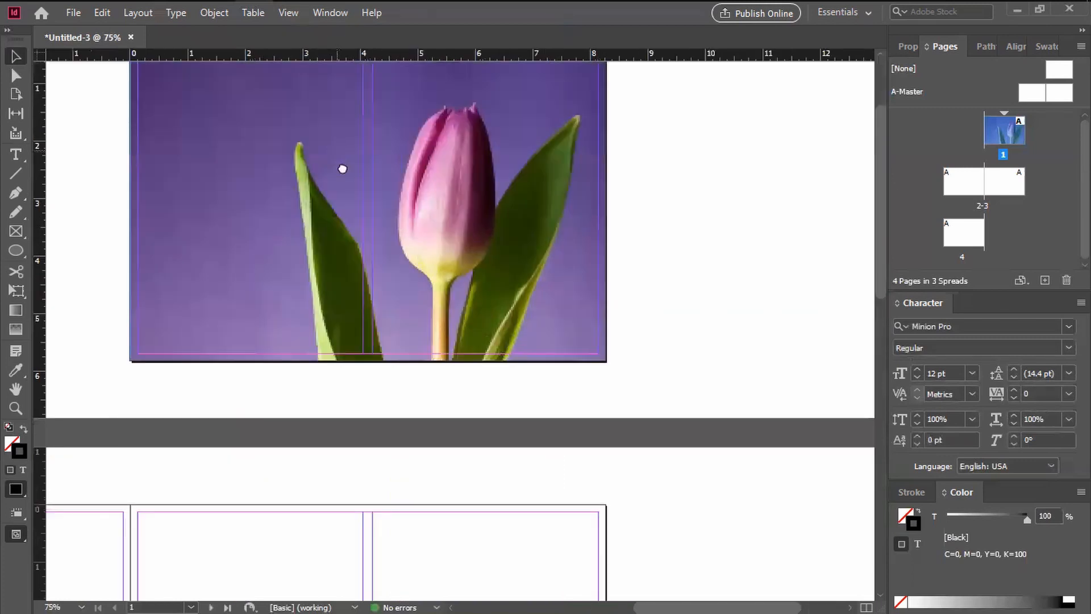
pyautogui.moveTo(341, 162); pyautogui.dragTo(414, 268)
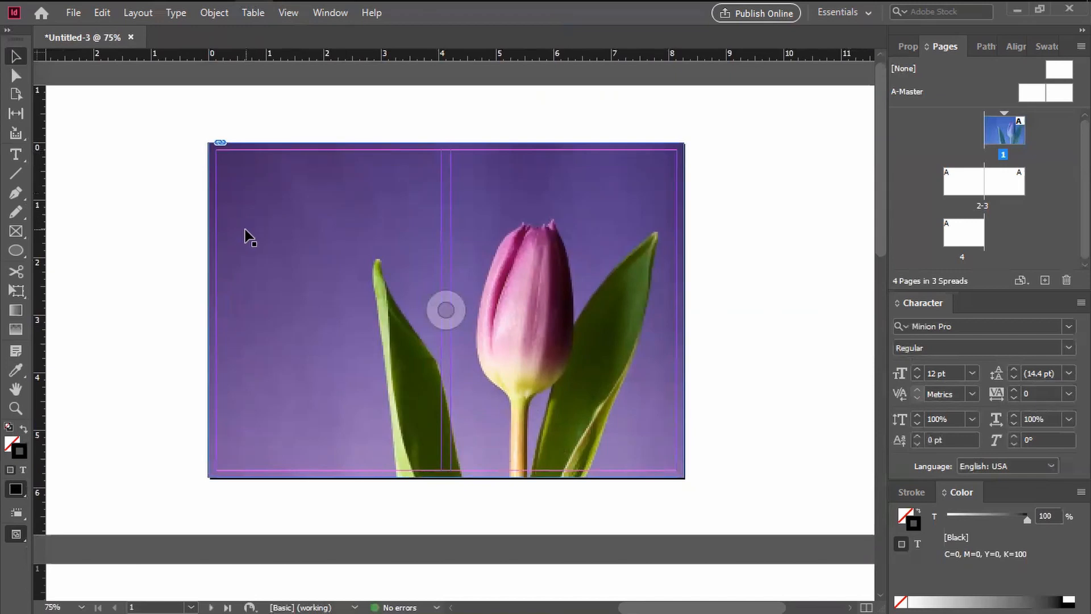
pyautogui.click(15, 153)
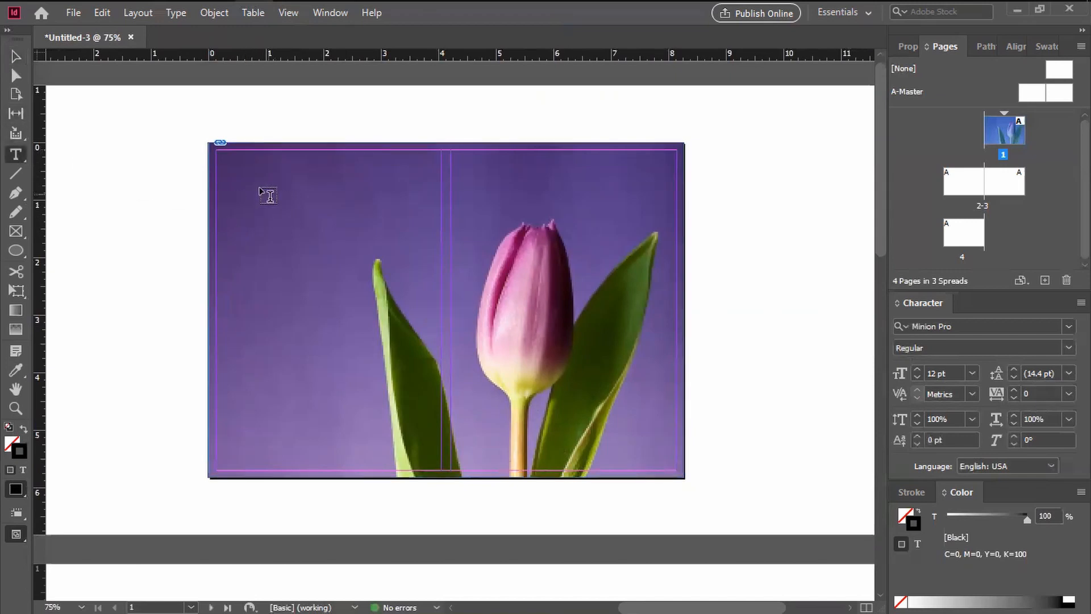
pyautogui.moveTo(247, 188); pyautogui.dragTo(328, 232)
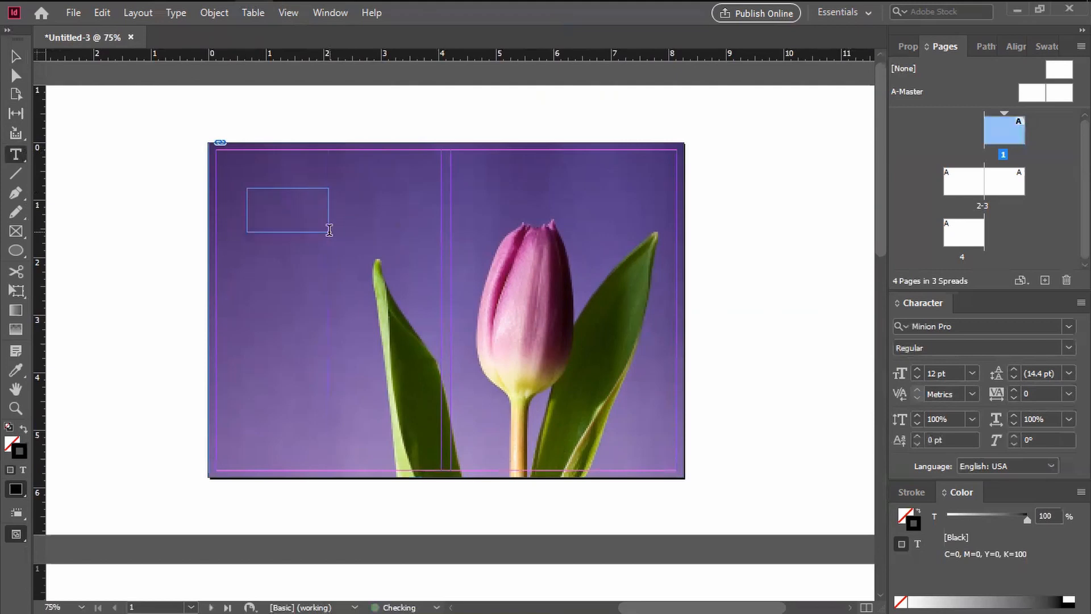
pyautogui.write('Book of')
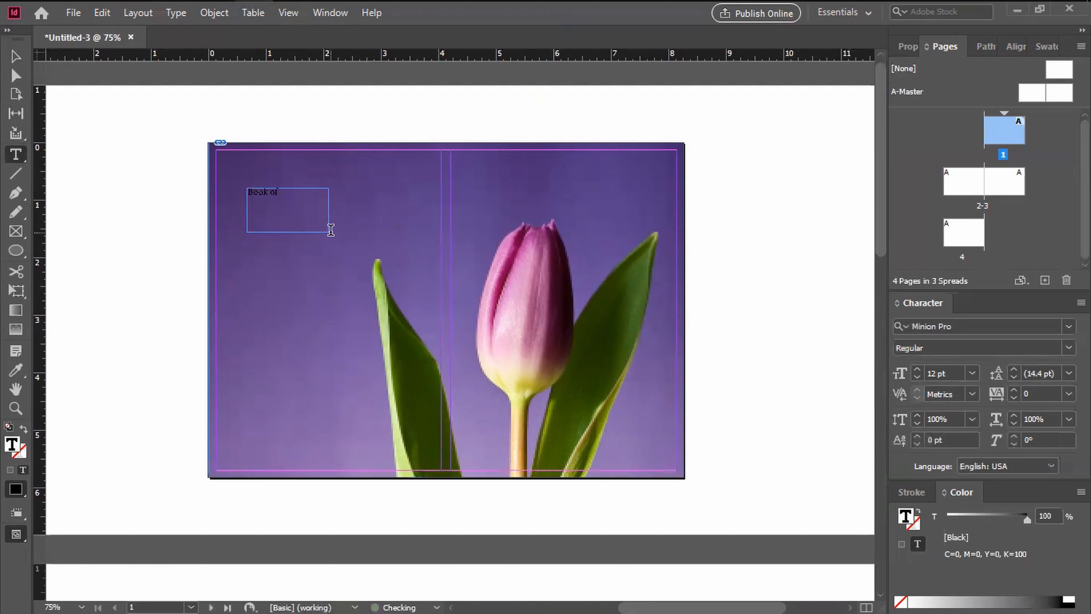
pyautogui.click(16, 57)
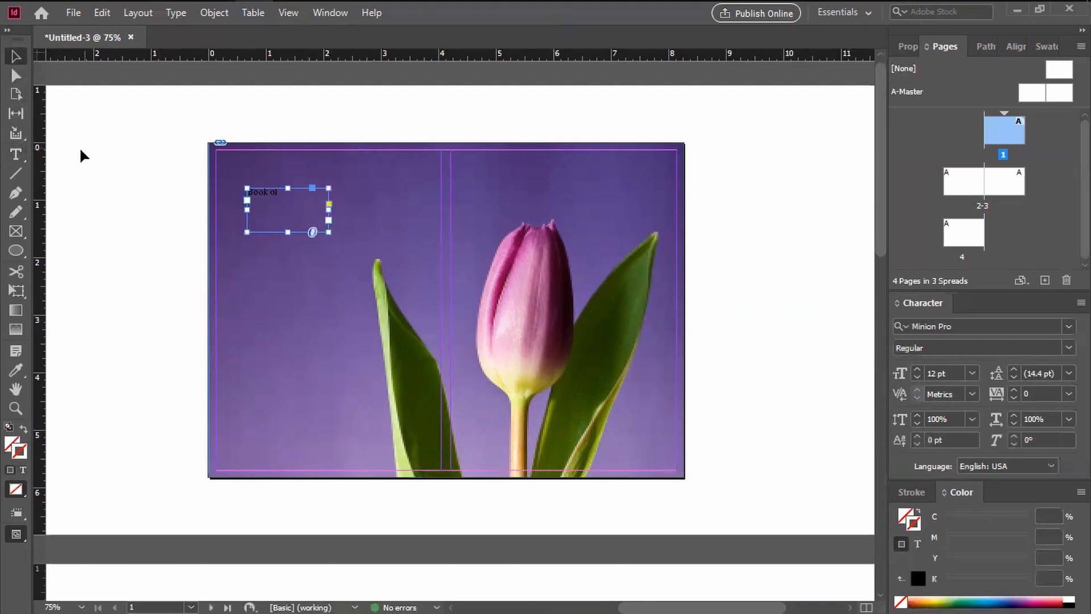
# Add a second text frame about 2 by 1.3 in below the "Book of" frame, containing "Nature"
pyautogui.click(16, 154)
pyautogui.moveTo(232, 285); pyautogui.dragTo(346, 362)
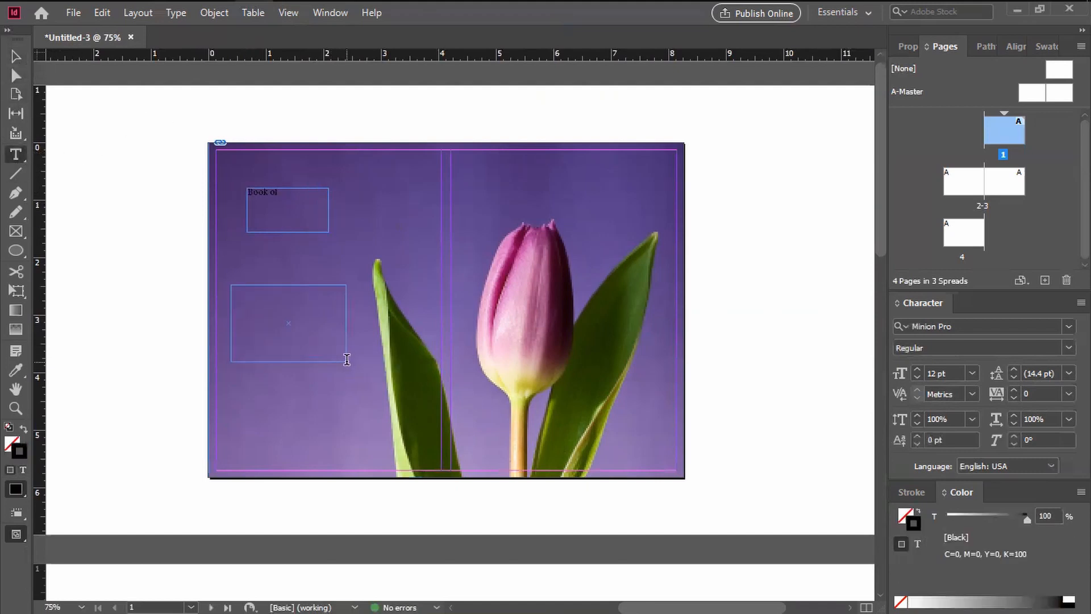
pyautogui.write('Nature')
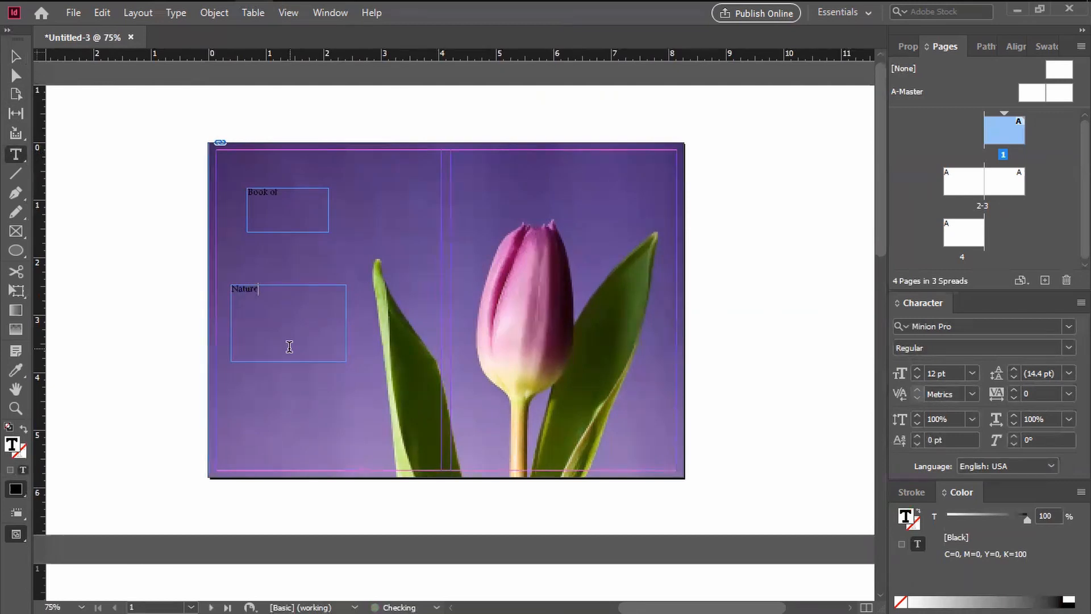
pyautogui.click(16, 56)
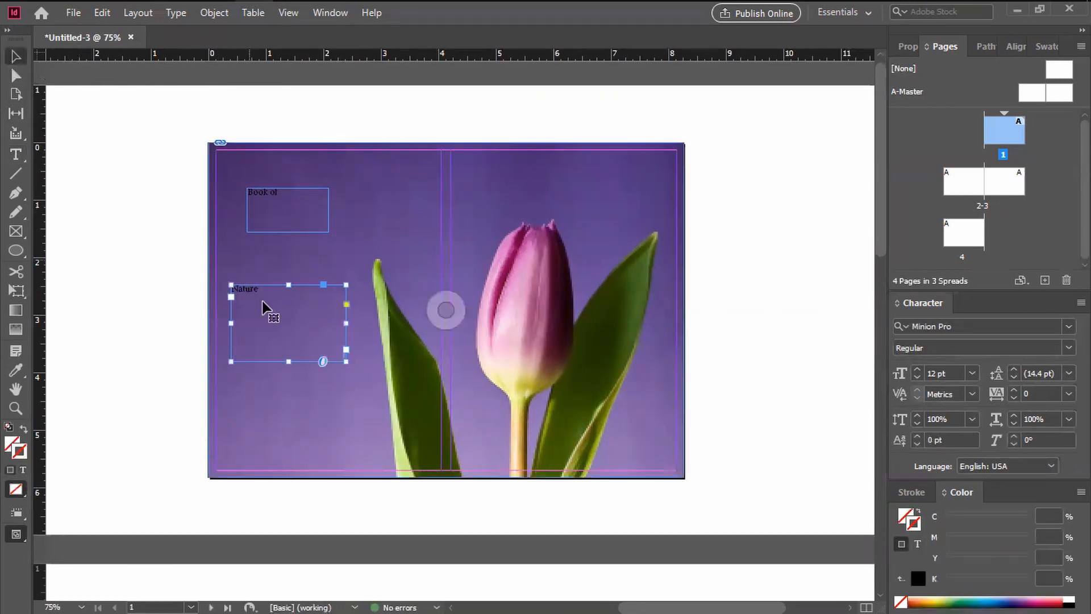
# Set the font of the "Book of" text to Open Sans Light
pyautogui.doubleClick(281, 194)
pyautogui.moveTo(284, 193); pyautogui.dragTo(253, 195)
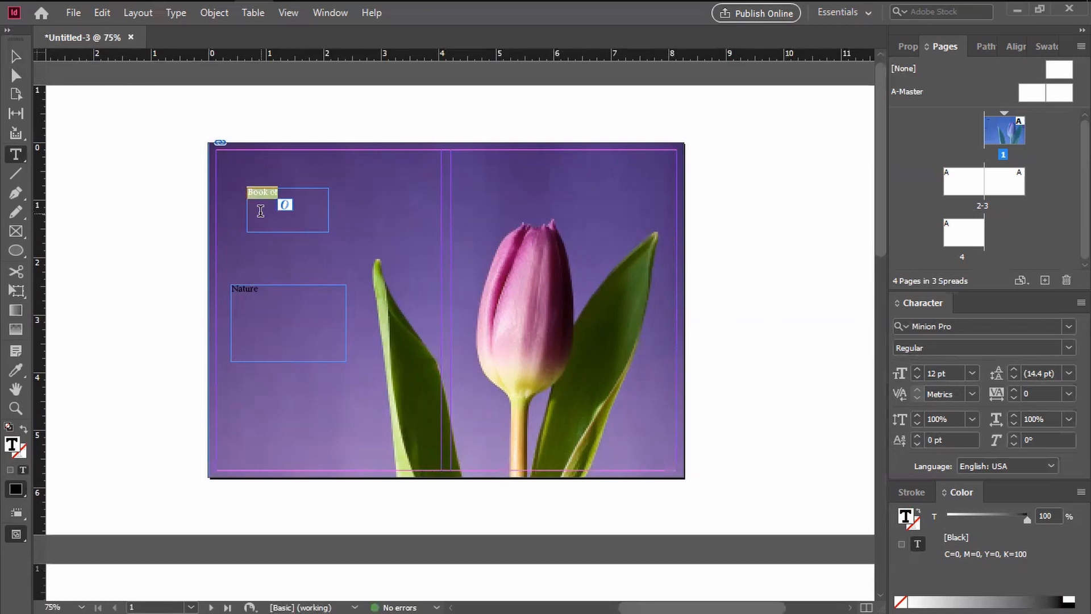
pyautogui.click(966, 325)
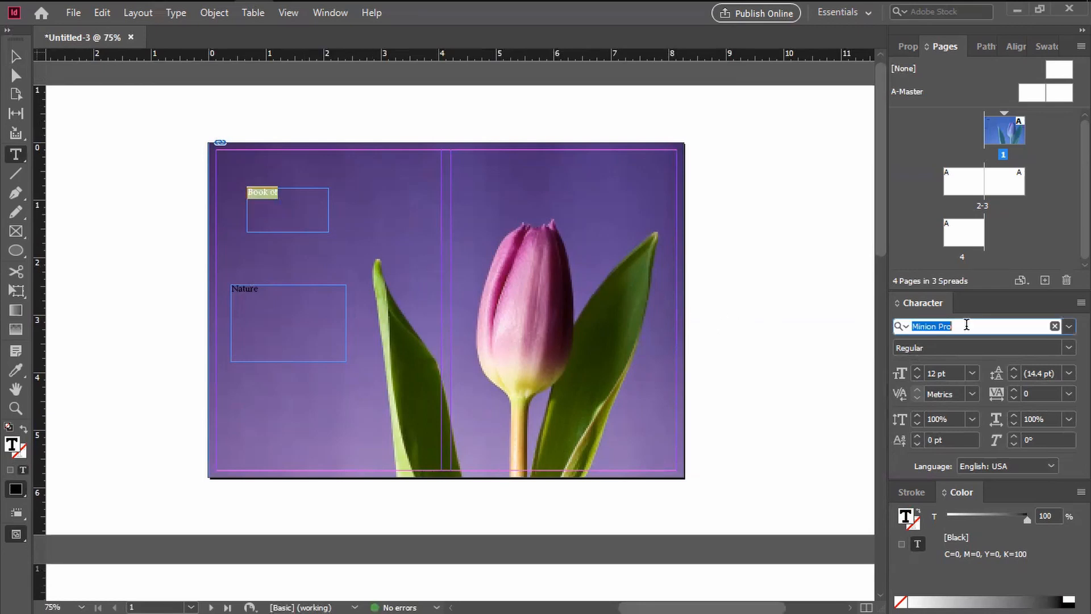
pyautogui.write('open sa')
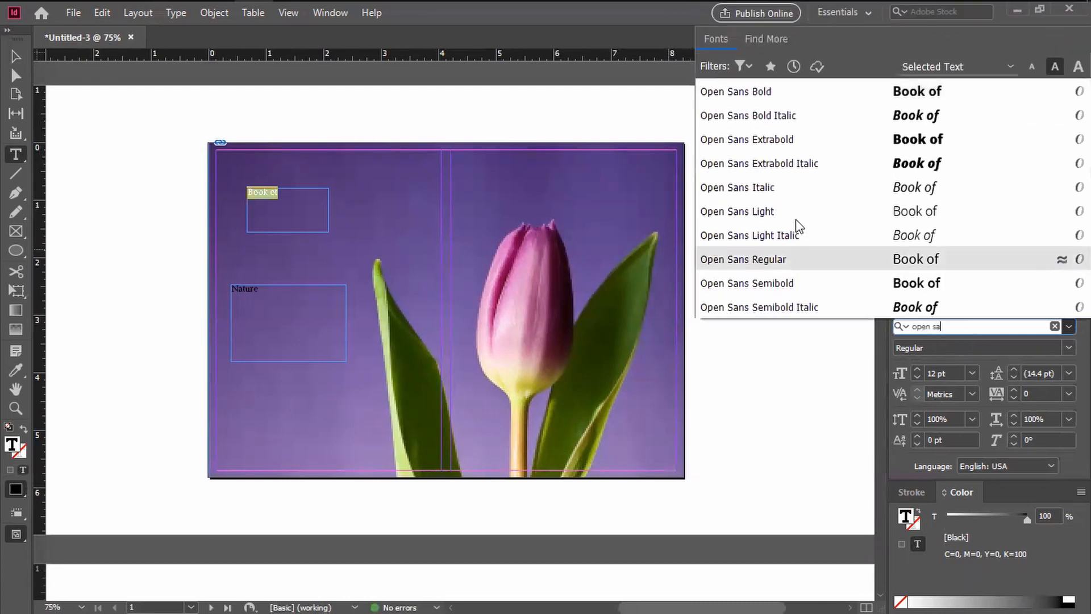
pyautogui.click(798, 218)
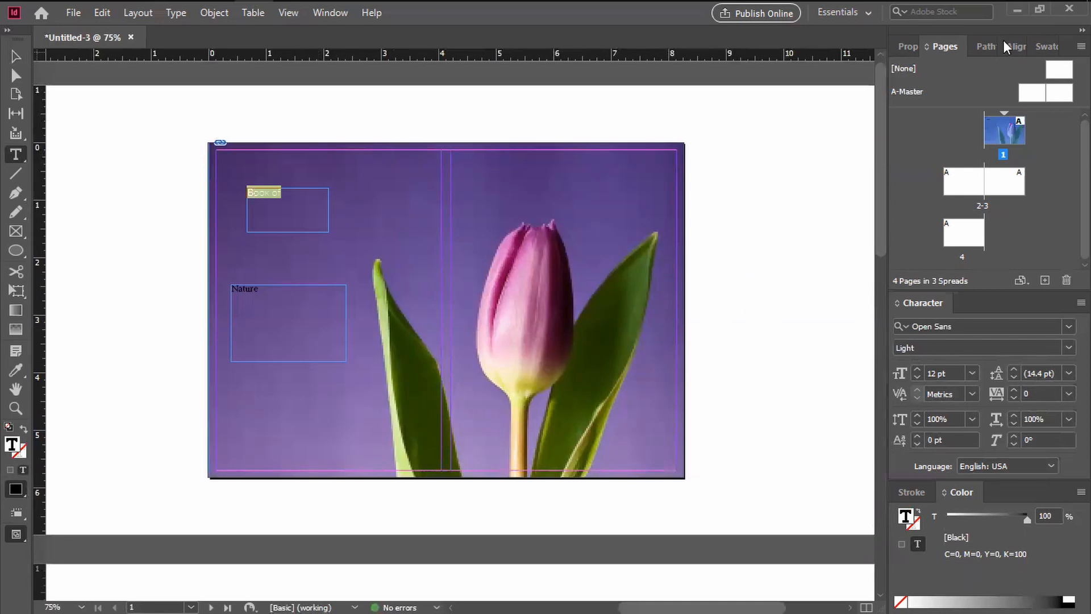
# Color the "Book of" text with the [Paper] swatch
pyautogui.click(1038, 47)
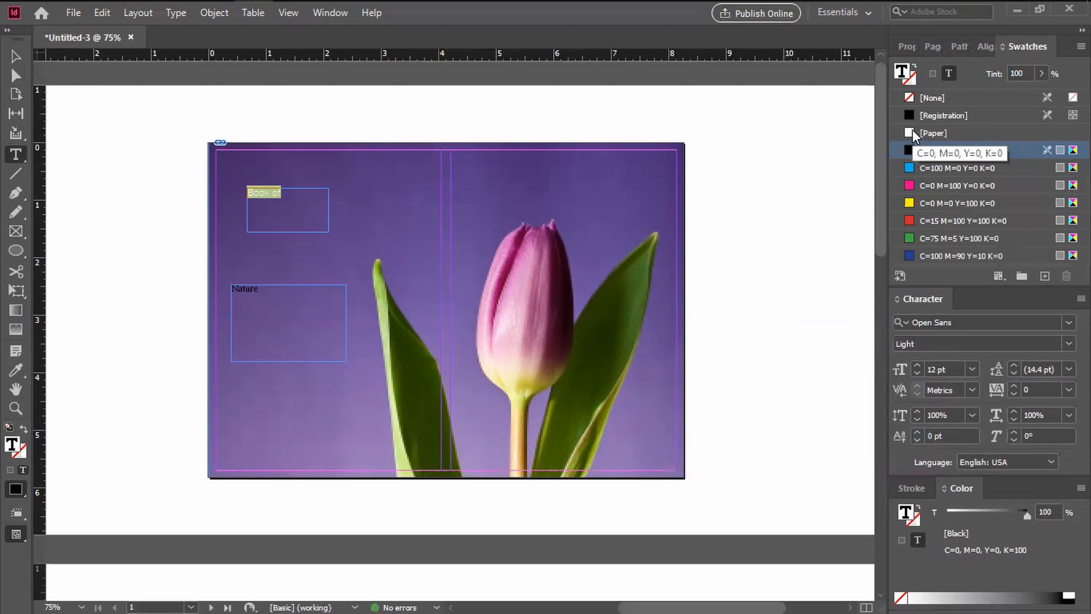
pyautogui.click(912, 130)
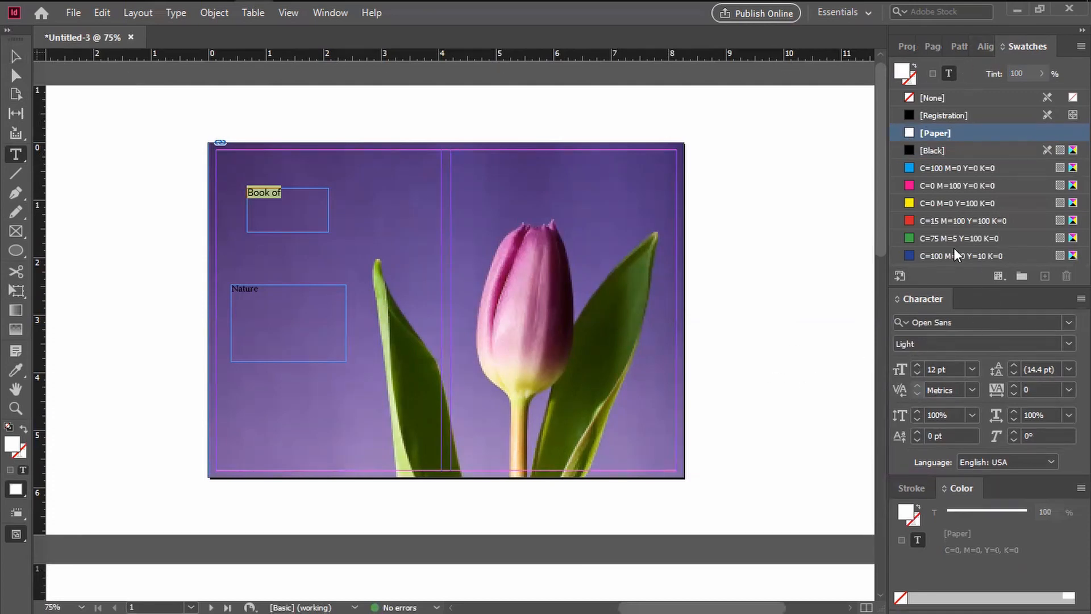
pyautogui.click(329, 13)
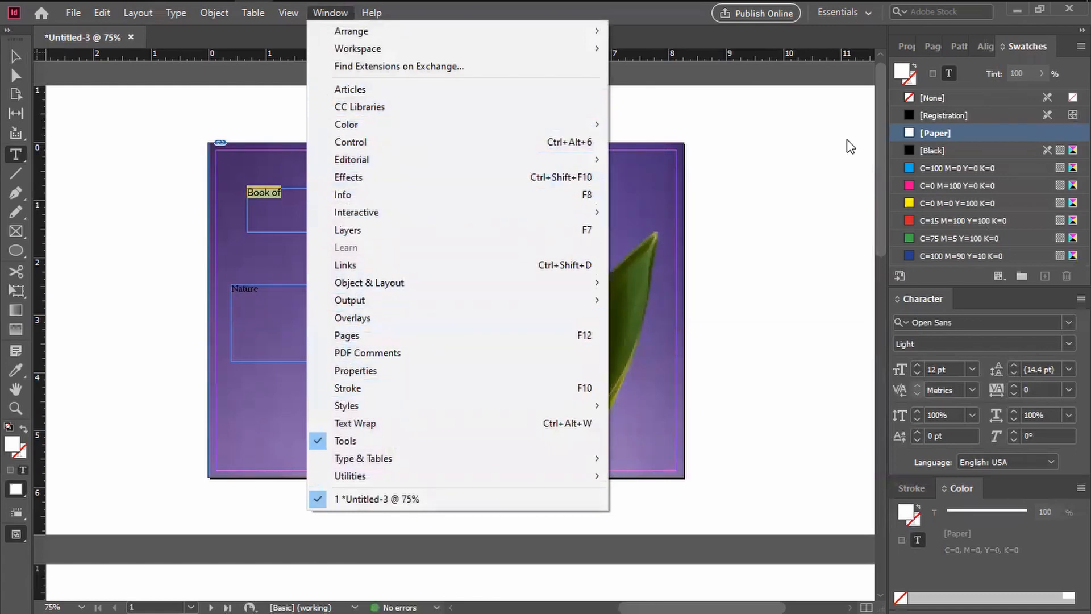
pyautogui.click(888, 64)
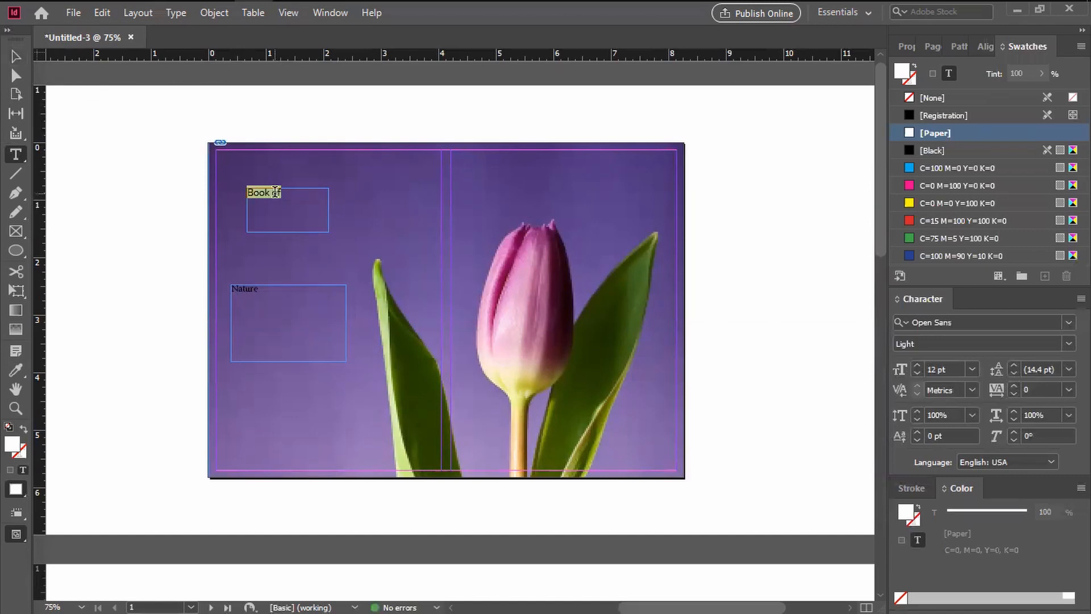
# Set the size of the "Book of" text to 24 pt
pyautogui.click(973, 370)
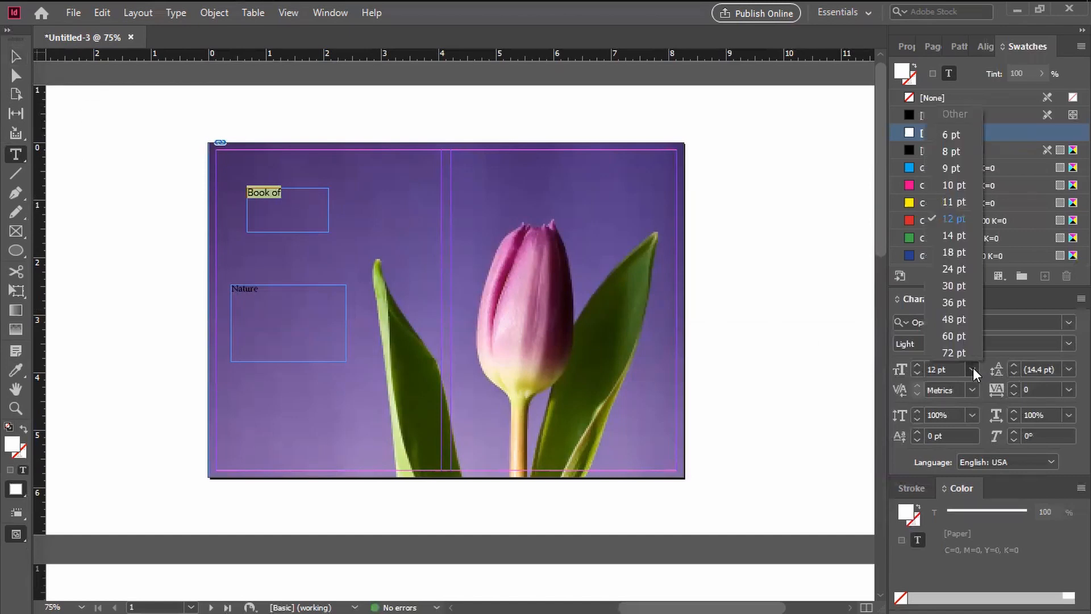
pyautogui.click(953, 269)
pyautogui.click(19, 55)
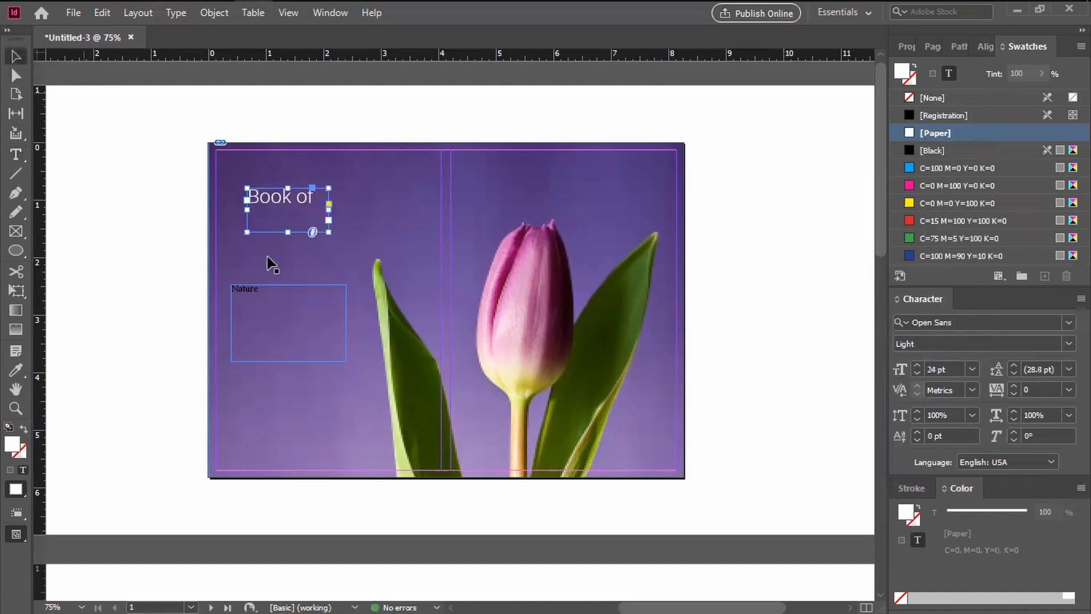
# Set the "Nature" text to the Baroque Script font at 49 pt
pyautogui.doubleClick(244, 289)
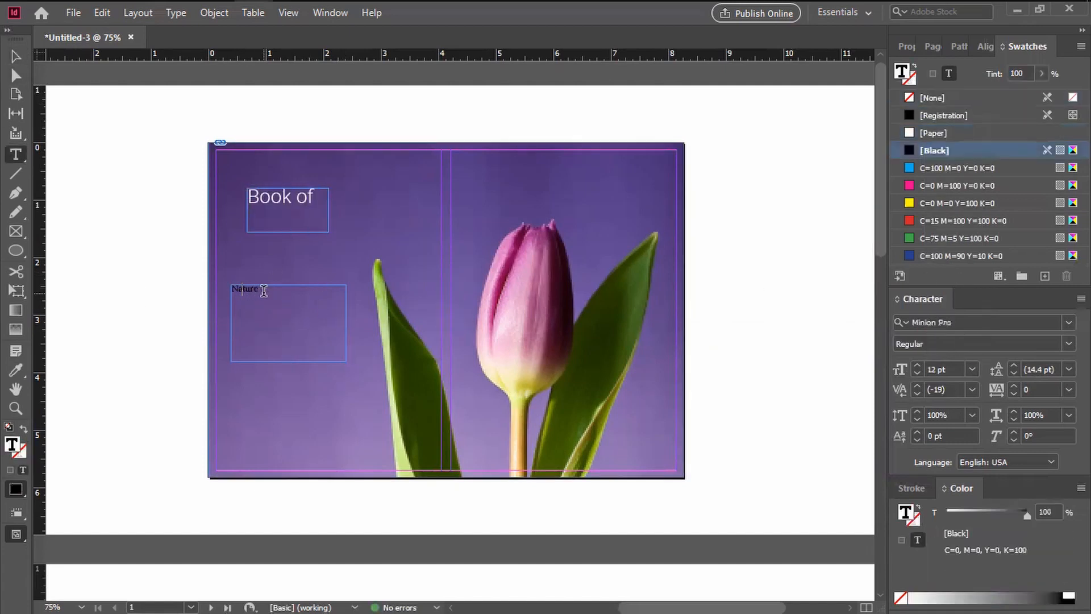
pyautogui.moveTo(264, 290); pyautogui.dragTo(219, 300)
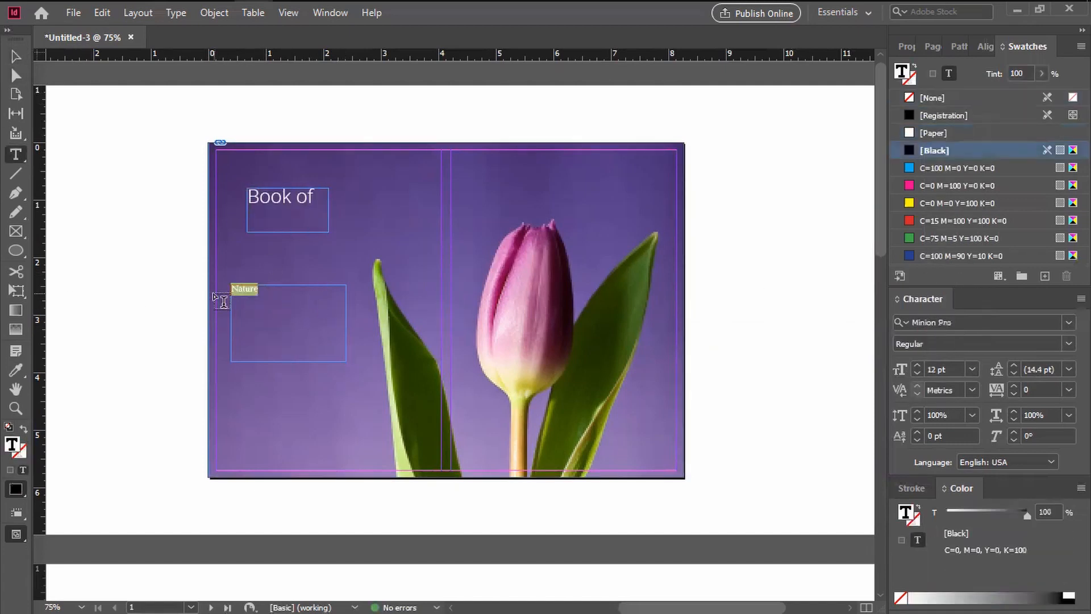
pyautogui.click(1001, 322)
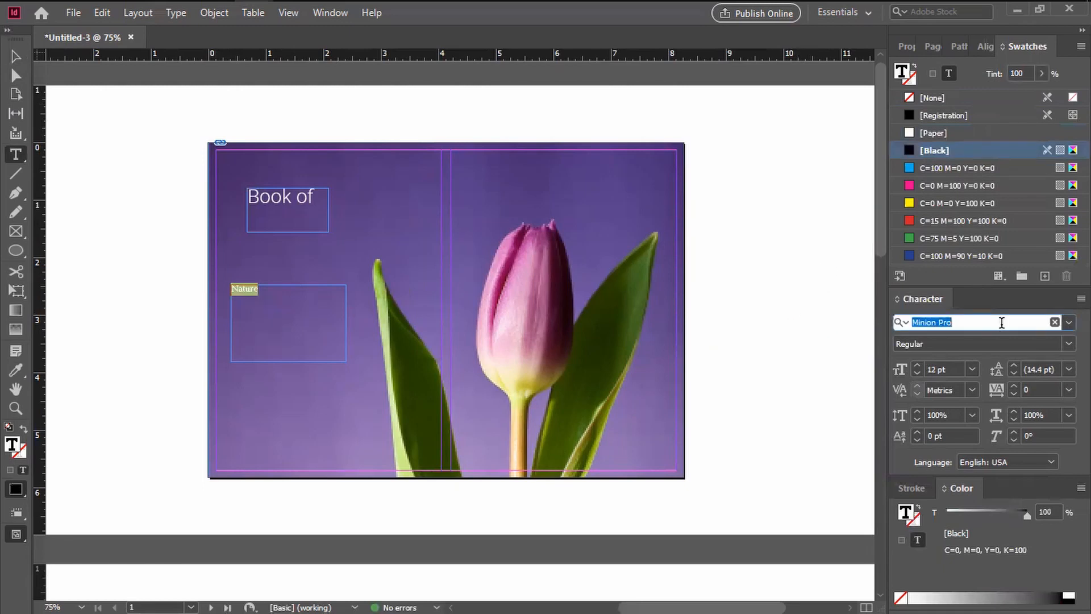
pyautogui.write('bar')
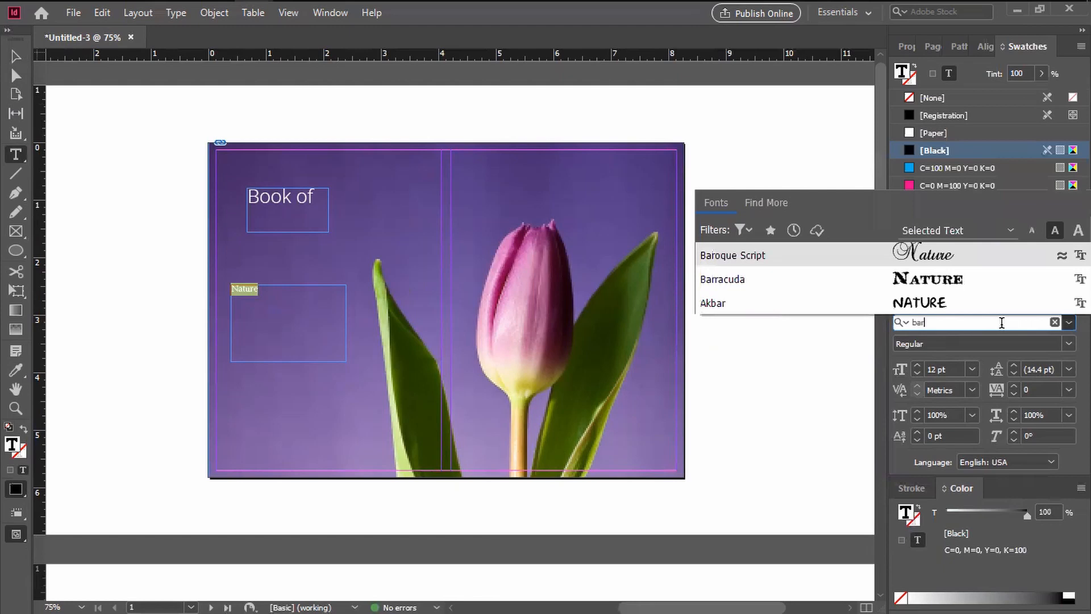
pyautogui.write('oq')
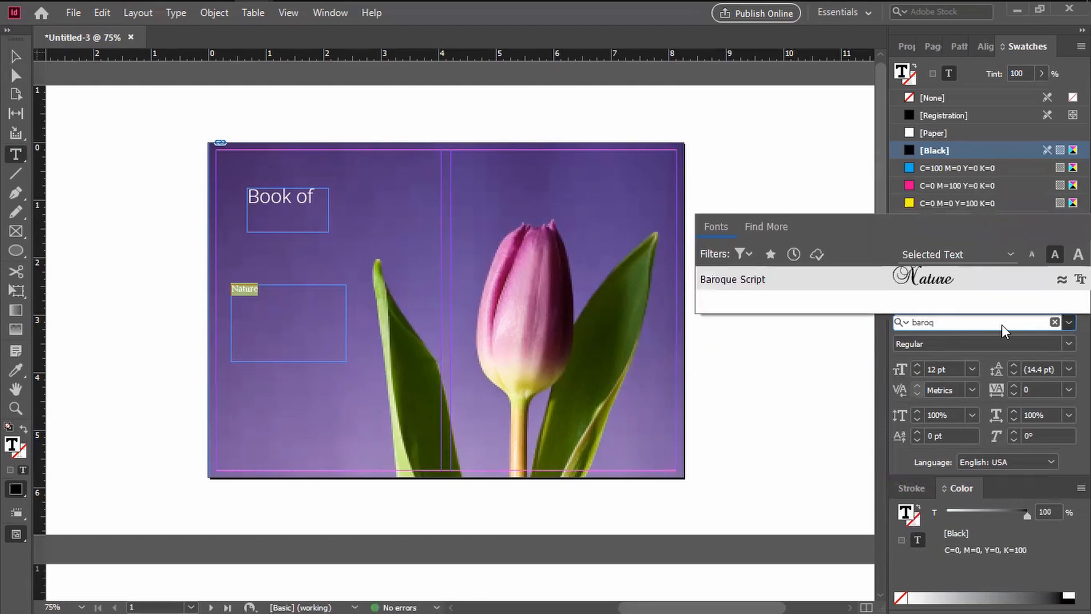
pyautogui.click(761, 287)
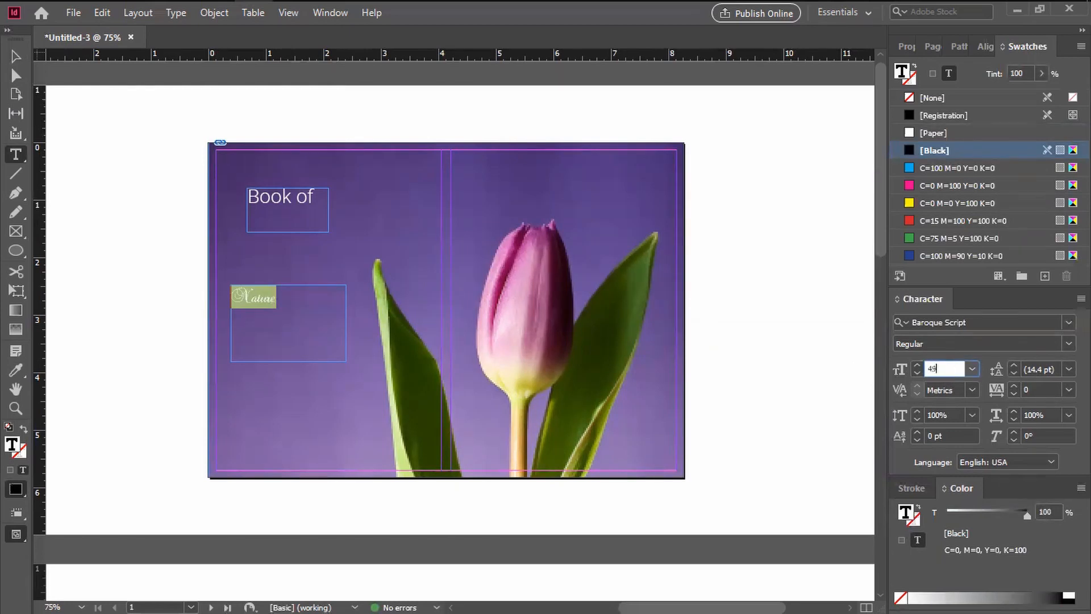
pyautogui.write('49')
pyautogui.press('Return')
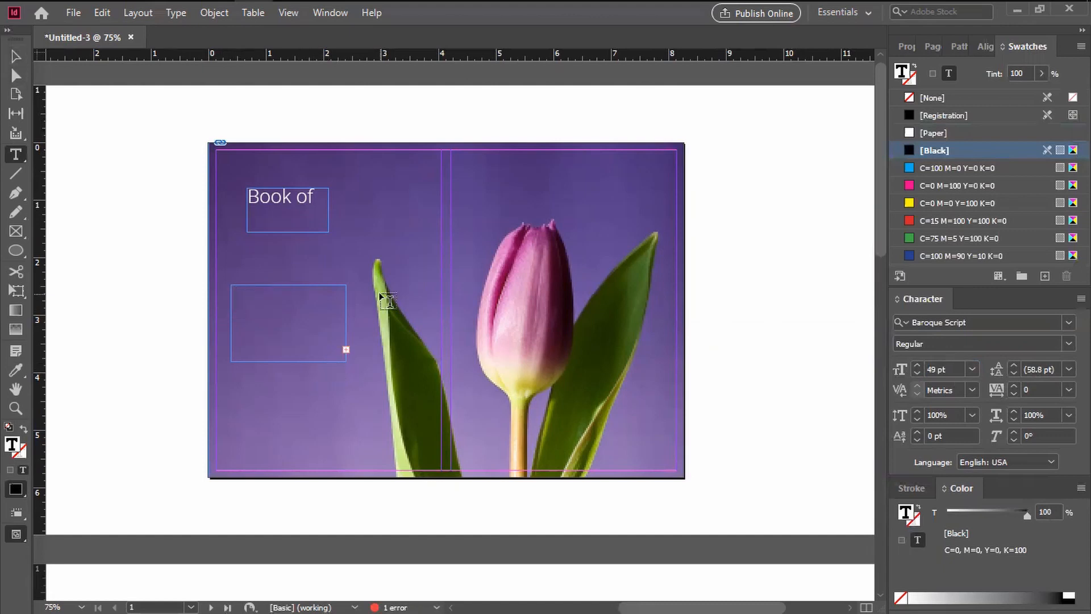
# Enlarge the "Nature" text frame to about 5 by 2.6 in and move it up to just below the "Book of" frame
pyautogui.click(347, 349)
pyautogui.press('Escape')
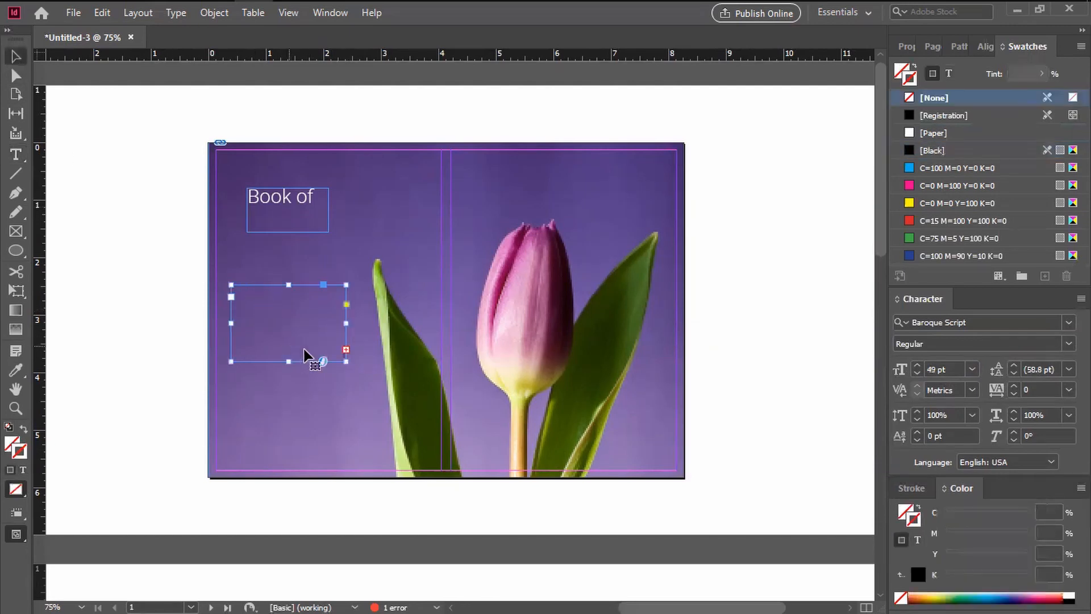
pyautogui.moveTo(346, 323); pyautogui.dragTo(411, 323)
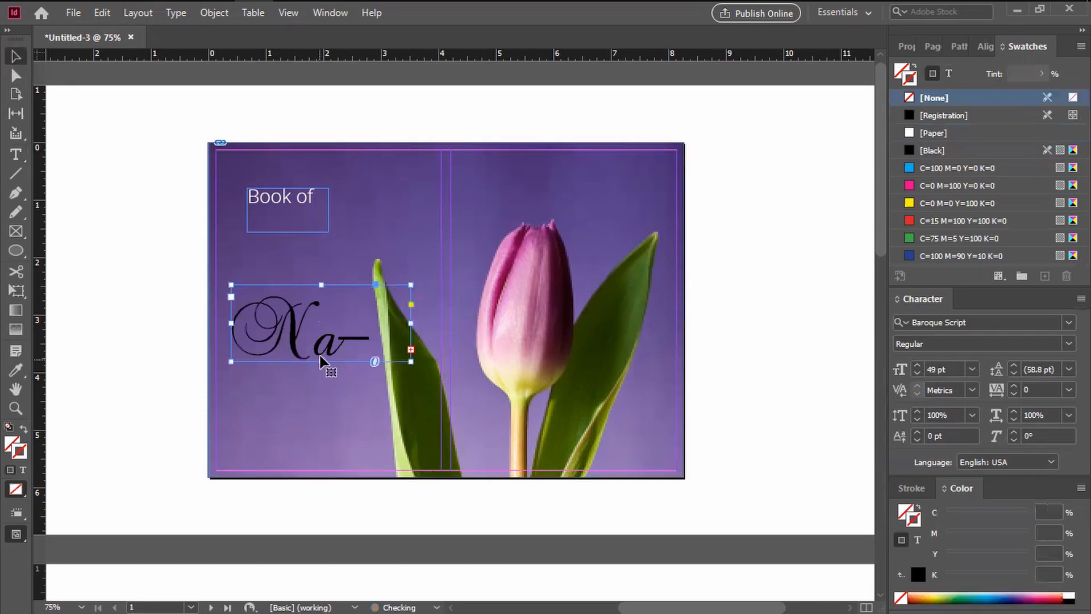
pyautogui.moveTo(321, 359); pyautogui.dragTo(321, 437)
pyautogui.moveTo(411, 360); pyautogui.dragTo(519, 364)
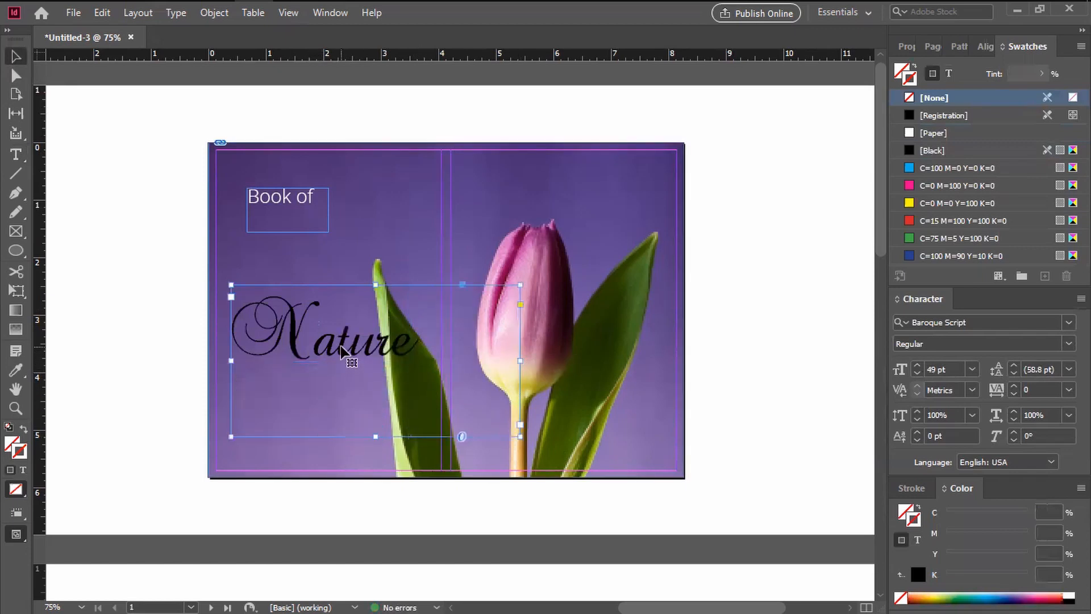
pyautogui.moveTo(340, 350); pyautogui.dragTo(351, 311)
# Color the "Nature" text with the [Paper] swatch
pyautogui.doubleClick(428, 310)
pyautogui.moveTo(428, 310); pyautogui.dragTo(205, 300)
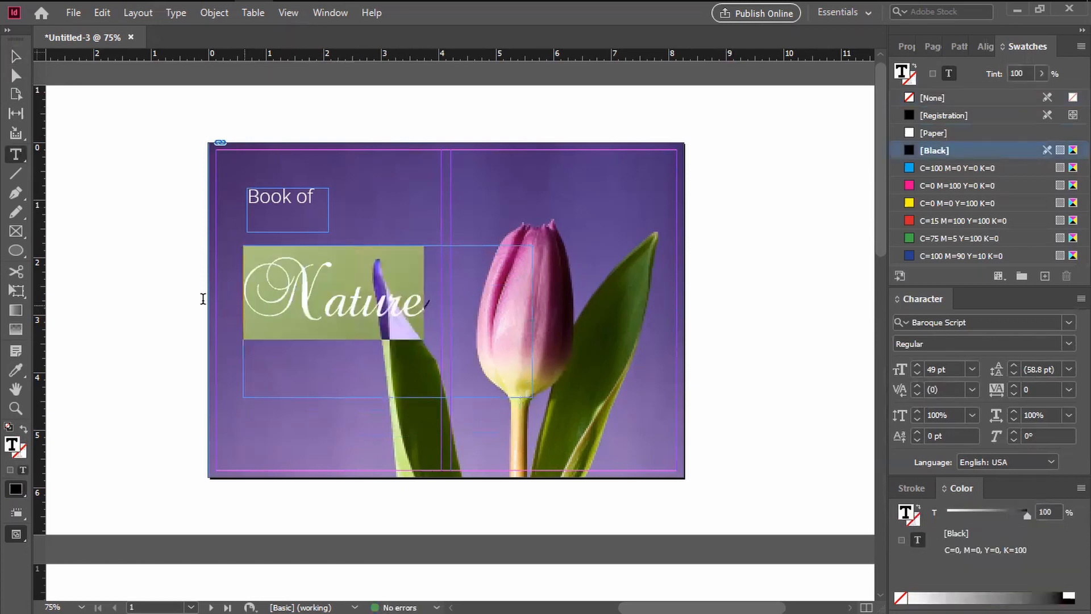
pyautogui.click(915, 135)
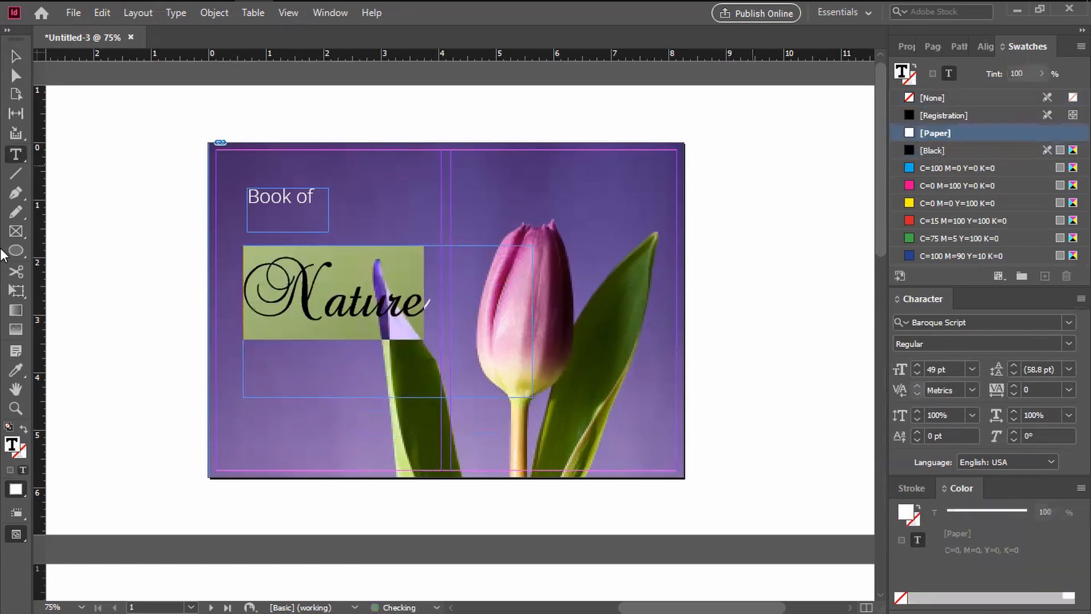
# Move the "Book of" frame aside above the tulip bloom and raise the "Nature" frame to about 0.7 in below the page's top edge
pyautogui.click(17, 58)
pyautogui.moveTo(275, 204); pyautogui.dragTo(516, 212)
pyautogui.moveTo(284, 295); pyautogui.dragTo(286, 247)
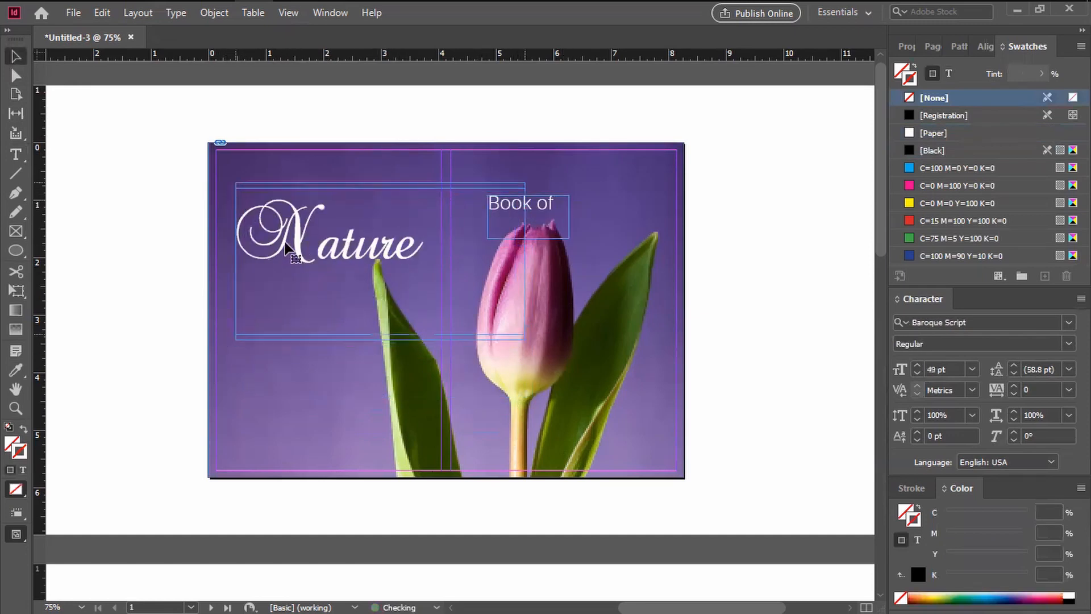
# Place the "Book of" frame directly above the letters "ature", beside the capital N, and fine-tune its position in small nudges
pyautogui.click(548, 208)
pyautogui.moveTo(446, 209); pyautogui.dragTo(368, 213)
pyautogui.press('Down')
pyautogui.press('Down')
pyautogui.press('Down')
pyautogui.press('Down')
pyautogui.press('Down')
pyautogui.press('Down')
pyautogui.press('Down')
pyautogui.press('Right')
pyautogui.press('Right')
pyautogui.press('Right')
pyautogui.press('Right')
pyautogui.press('Right')
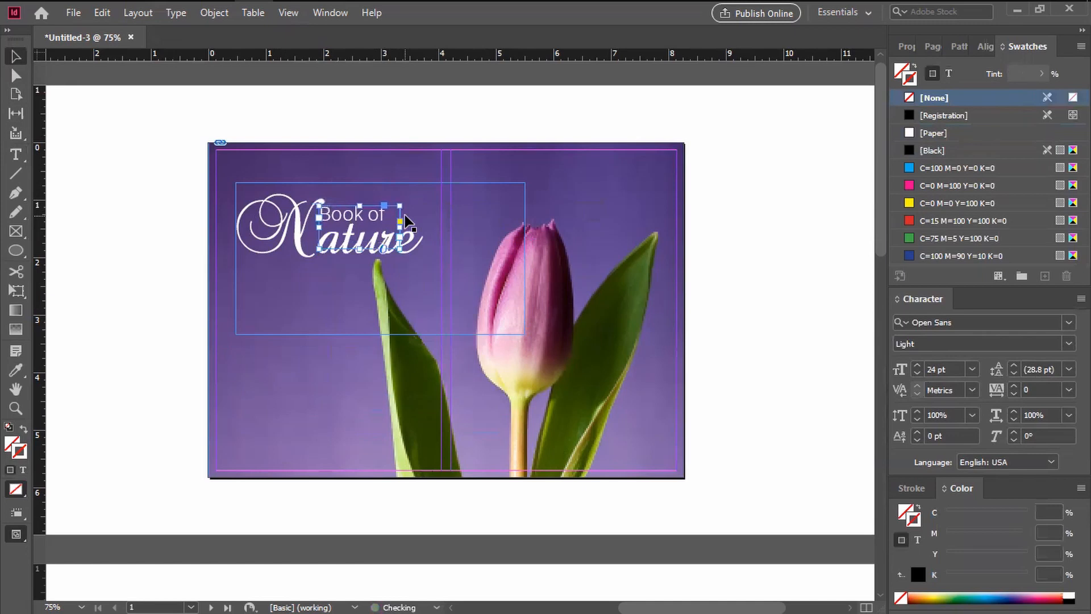
pyautogui.press('Left')
pyautogui.press('Left')
pyautogui.press('Down')
pyautogui.press('Down')
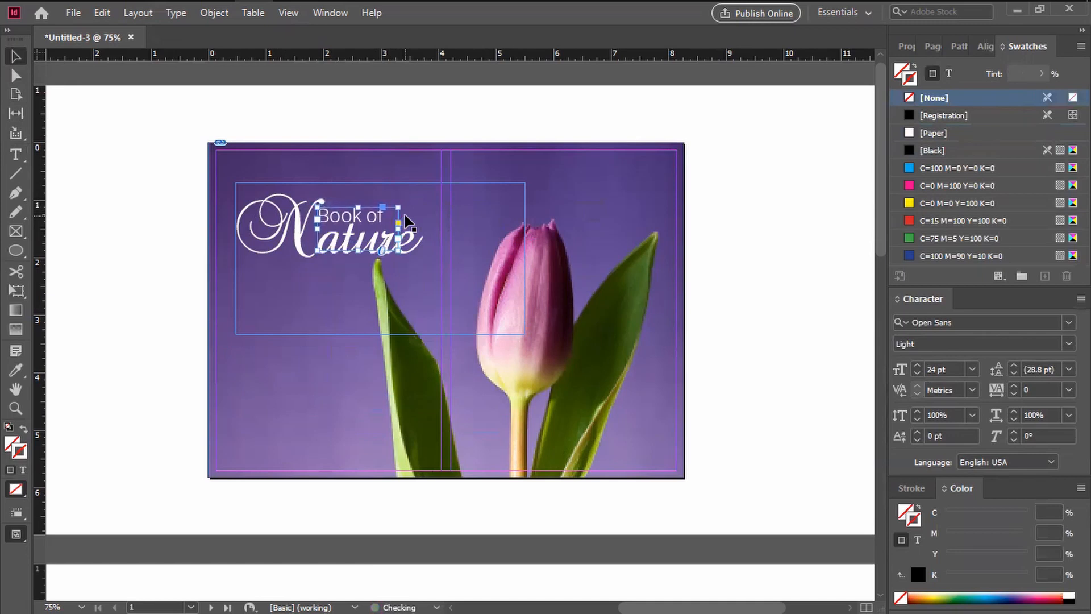
pyautogui.click(95, 296)
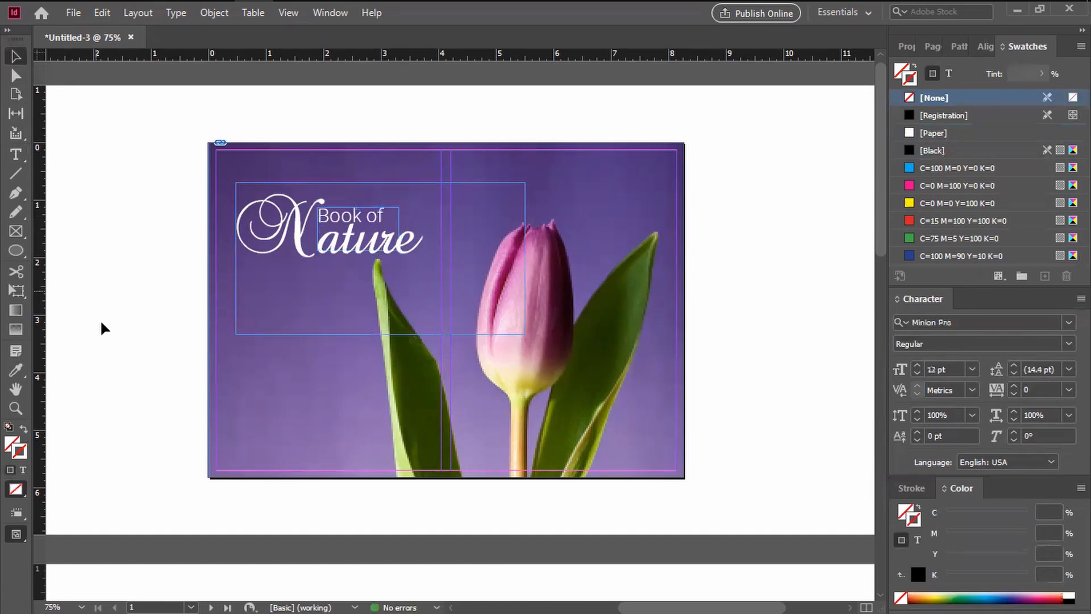
# Add a drop shadow to the "Nature" text frame with its angle set to 145°
pyautogui.click(272, 241)
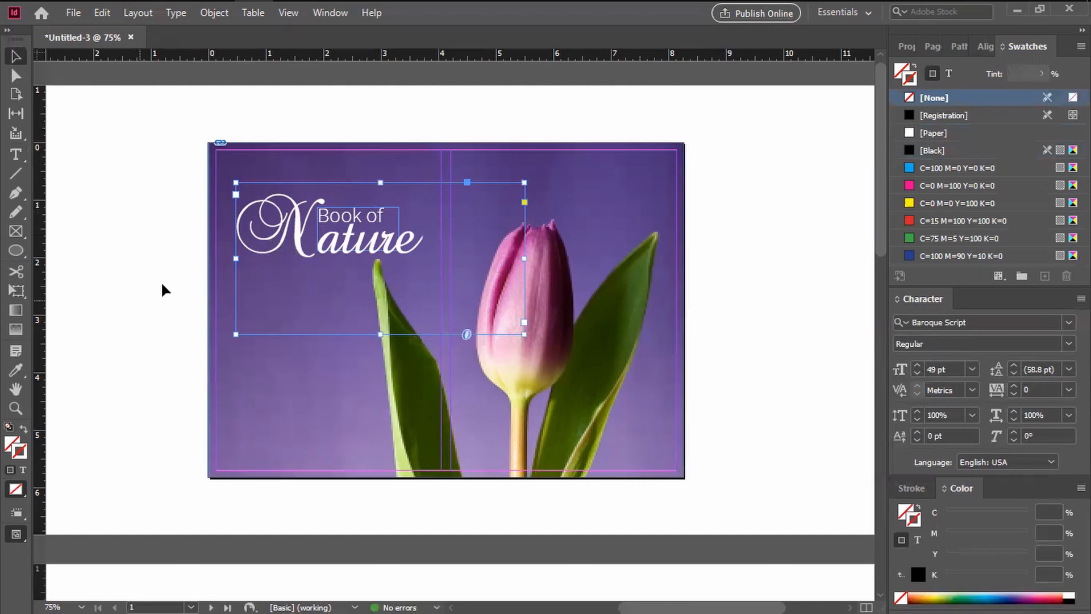
pyautogui.press('d')
pyautogui.hotkey('ctrl', 'z')
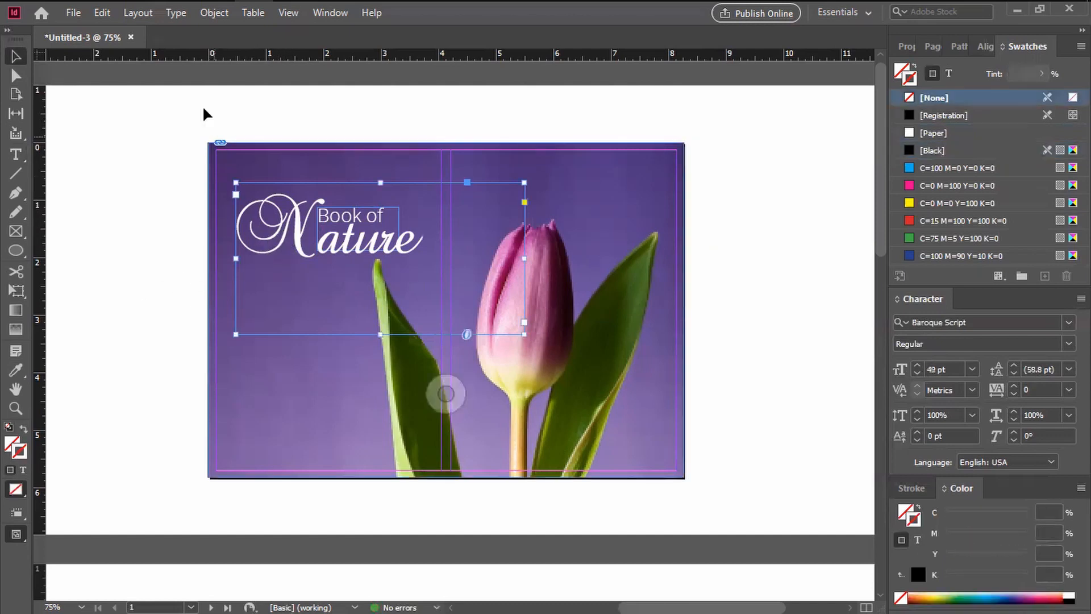
pyautogui.click(214, 13)
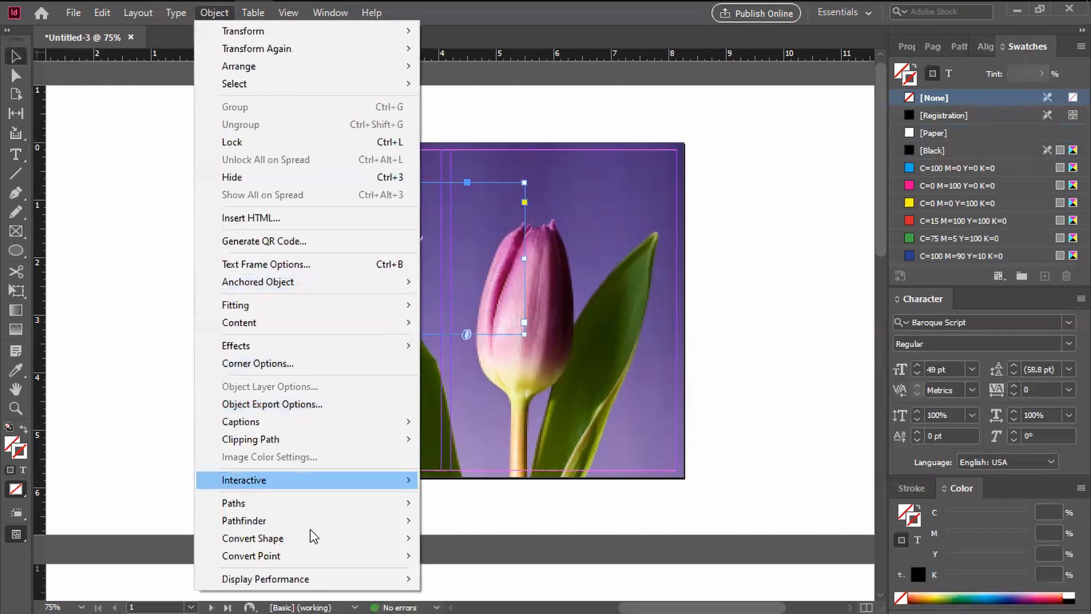
pyautogui.moveTo(321, 340)
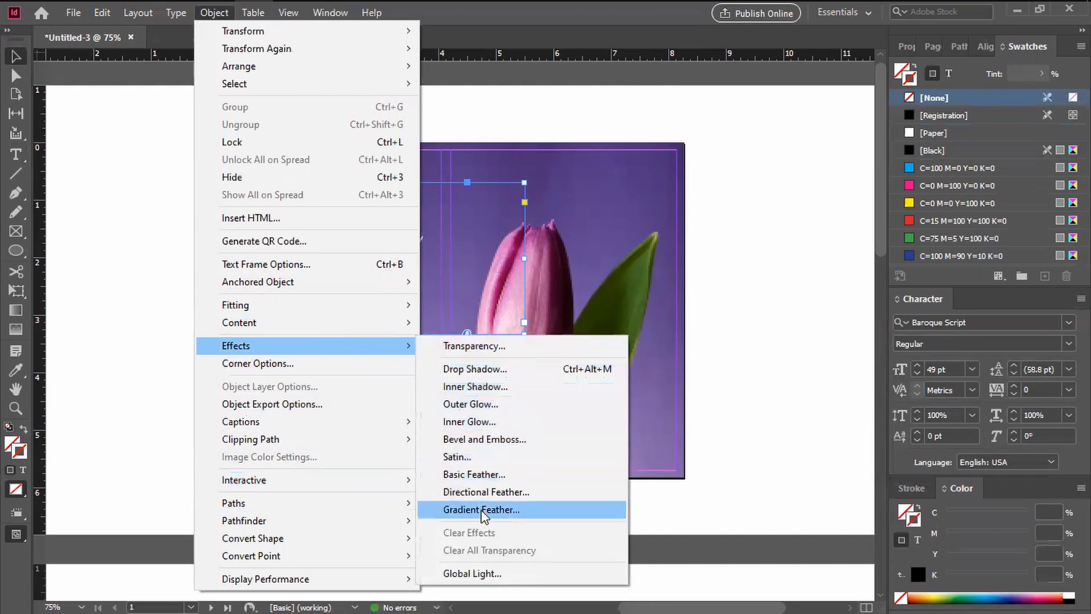
pyautogui.click(508, 372)
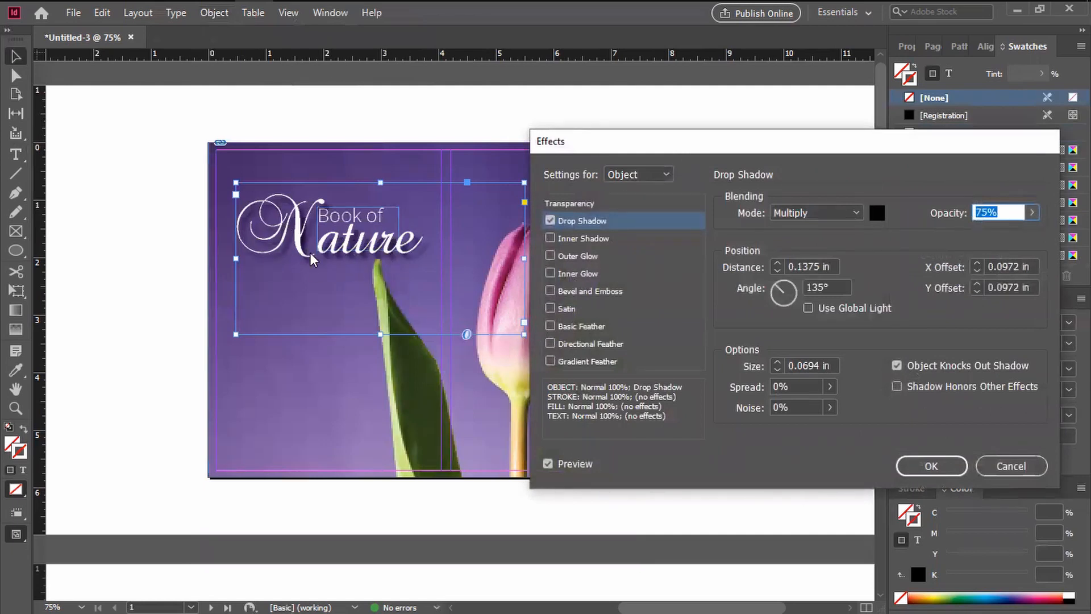
pyautogui.moveTo(782, 295); pyautogui.dragTo(764, 270)
pyautogui.moveTo(764, 270)
pyautogui.mouseDown()
pyautogui.moveTo(754, 279)
pyautogui.moveTo(771, 284)
pyautogui.mouseUp()
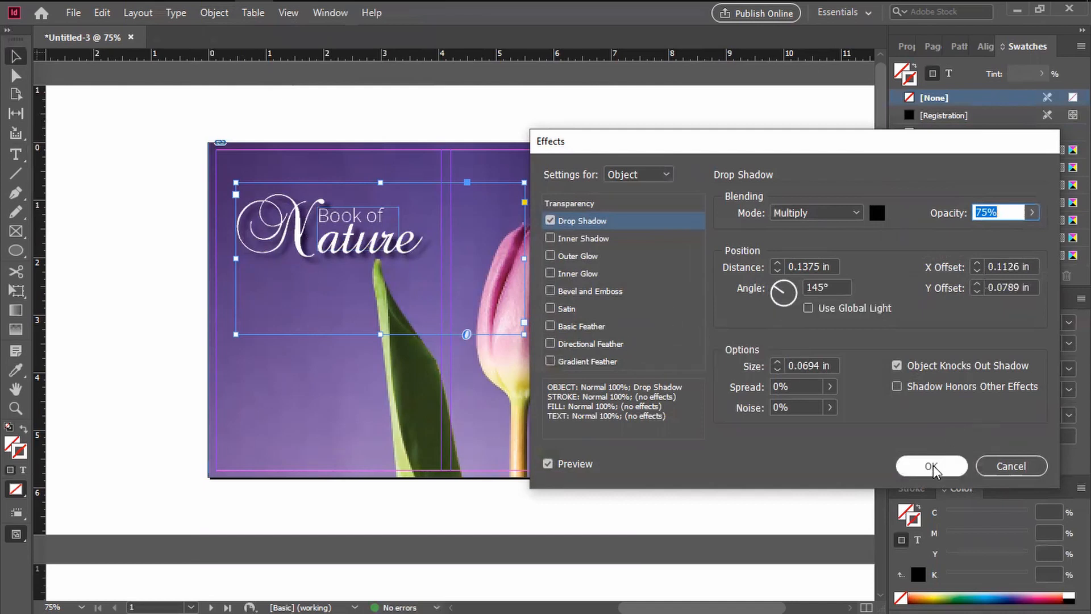
# Try the Inner Shadow, Outer Glow, Inner Glow, Bevel and Emboss, and Satin effects on the "Nature" frame in place of the drop shadow
pyautogui.click(550, 240)
pyautogui.click(548, 249)
pyautogui.click(550, 239)
pyautogui.click(551, 221)
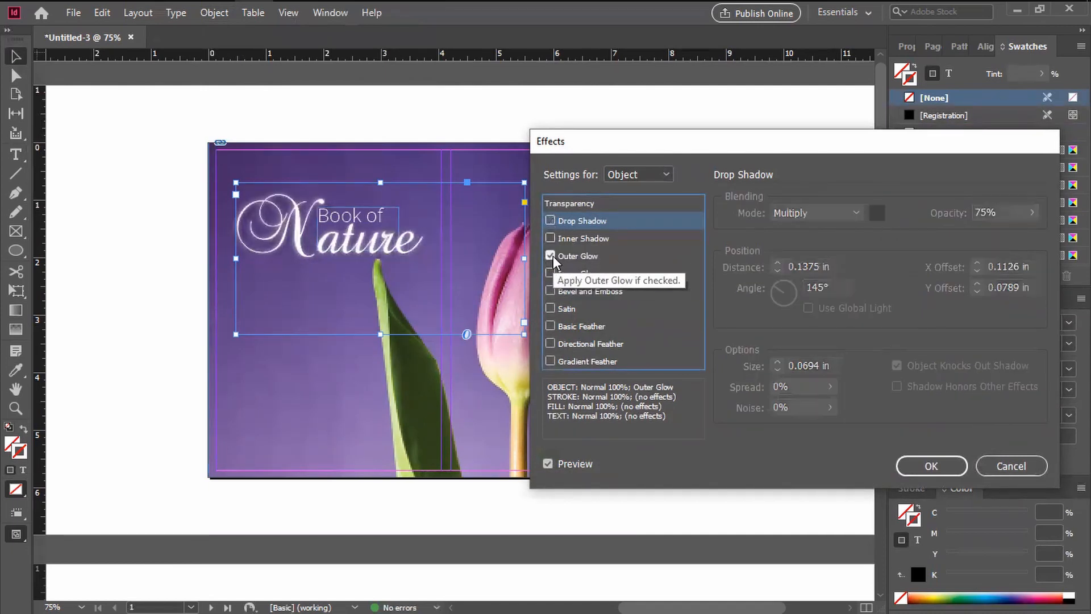
pyautogui.click(549, 254)
pyautogui.click(550, 272)
pyautogui.click(550, 273)
pyautogui.click(554, 288)
pyautogui.click(554, 289)
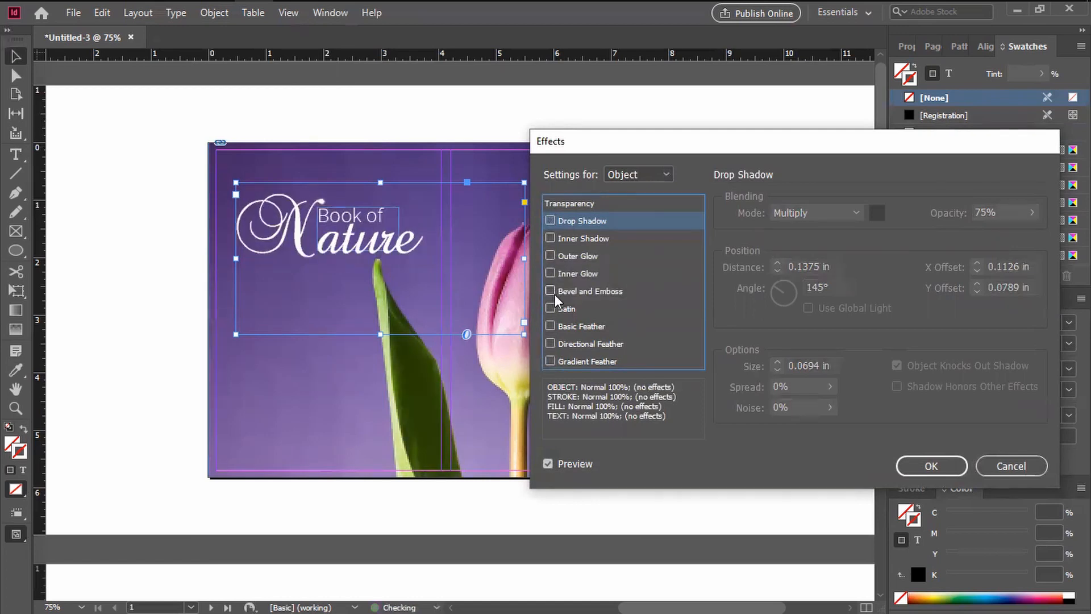
pyautogui.click(554, 307)
pyautogui.click(555, 307)
# Enable Drop Shadow as the only effect on the "Nature" frame, accept the effect settings and deselect the frame
pyautogui.click(549, 222)
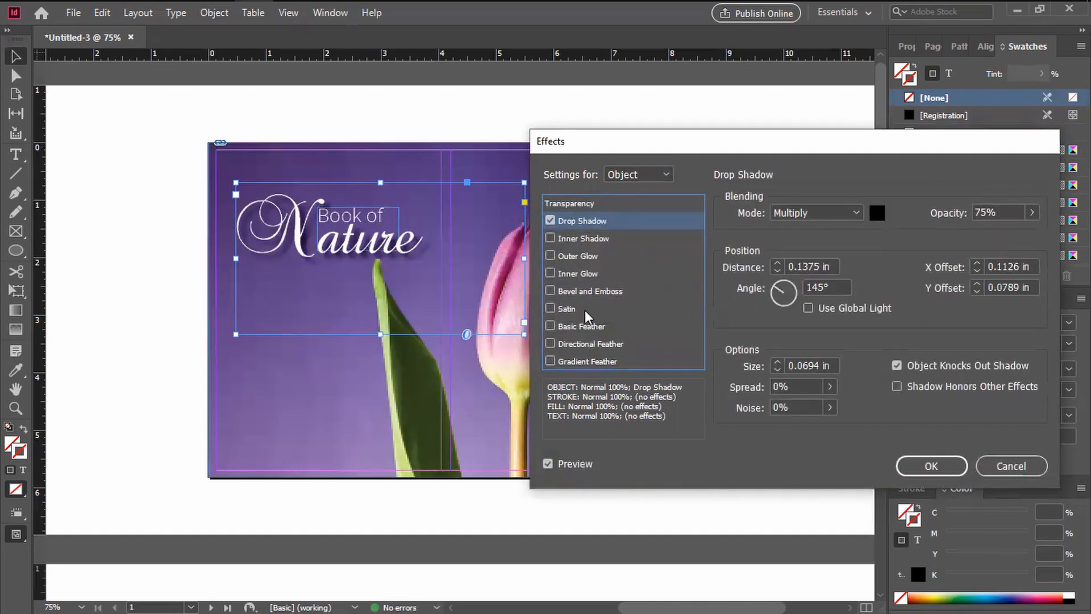
pyautogui.click(915, 465)
pyautogui.click(361, 510)
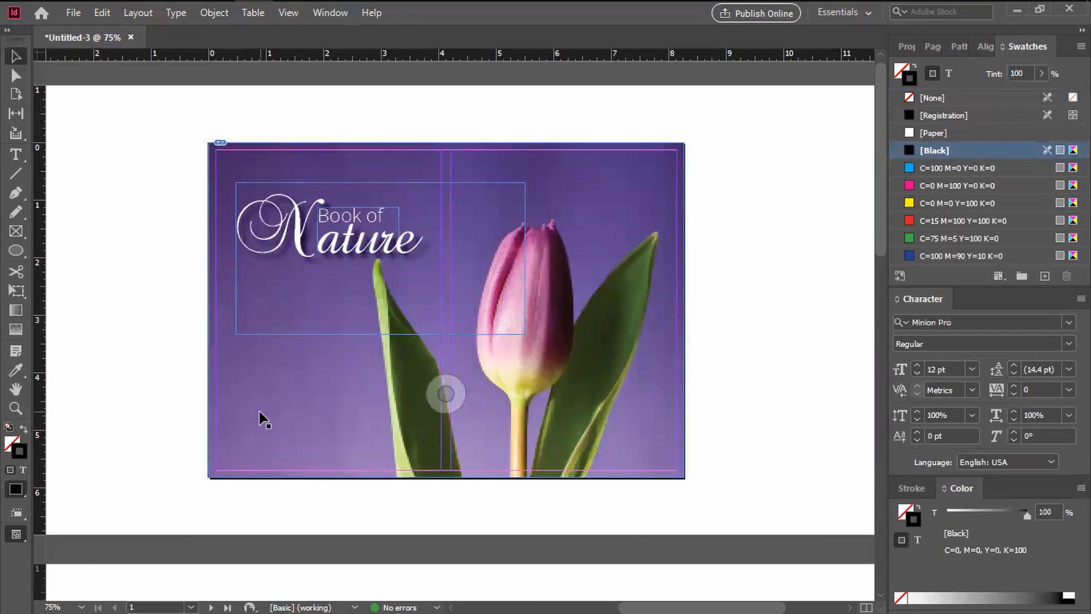
# Place the photo of the man with headphones and a laptop on page 2, from its upper-left corner across the full page width
pyautogui.scroll(-6, 277, 503)
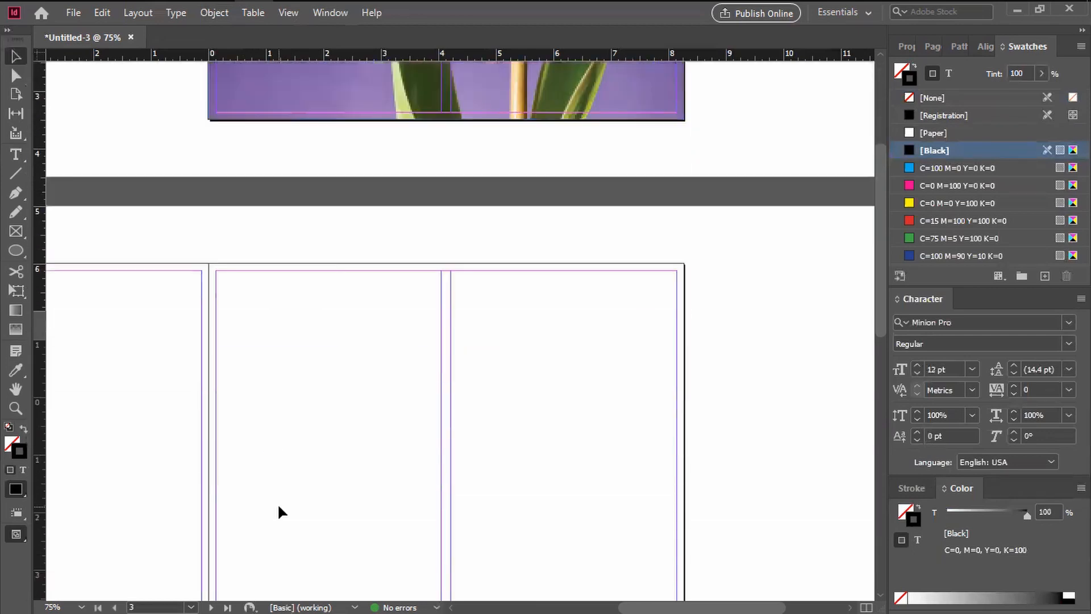
pyautogui.scroll(-6, 277, 503)
pyautogui.scroll(3, 275, 488)
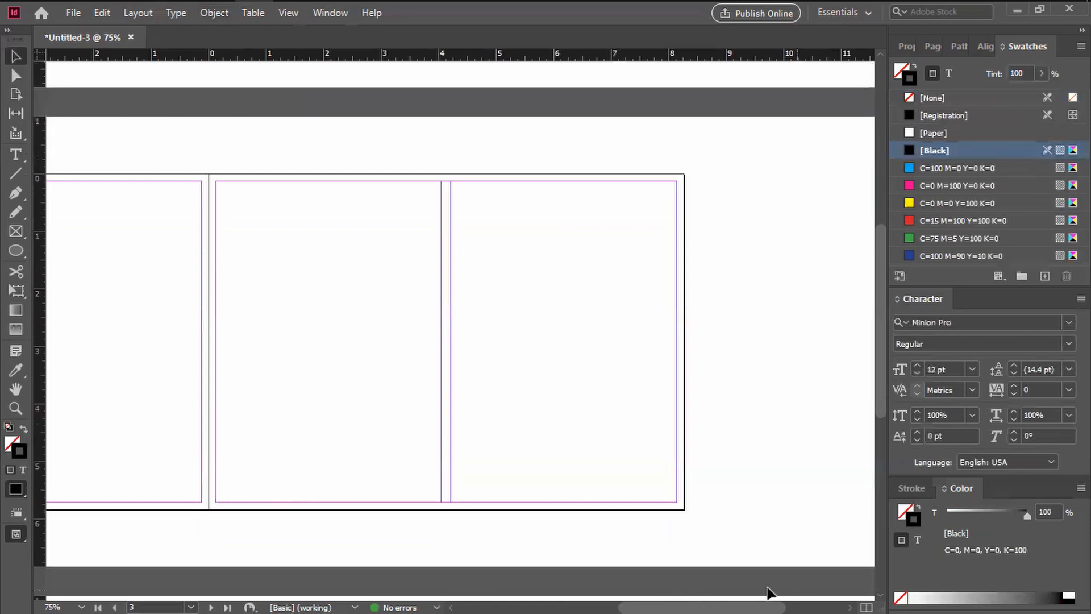
pyautogui.hscroll(-6, 677, 588)
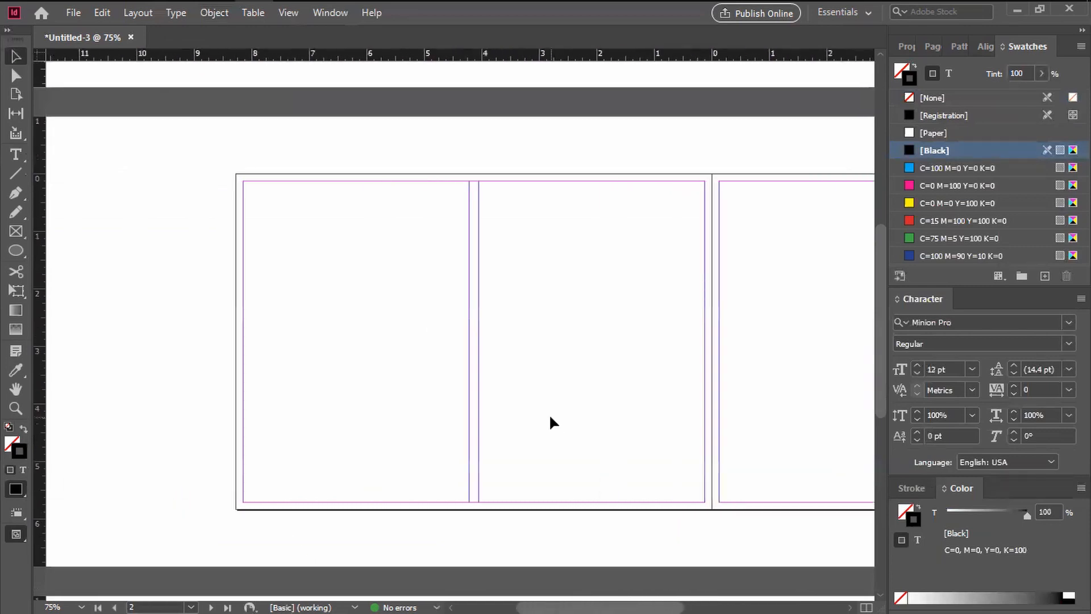
pyautogui.moveTo(576, 601); pyautogui.dragTo(594, 601)
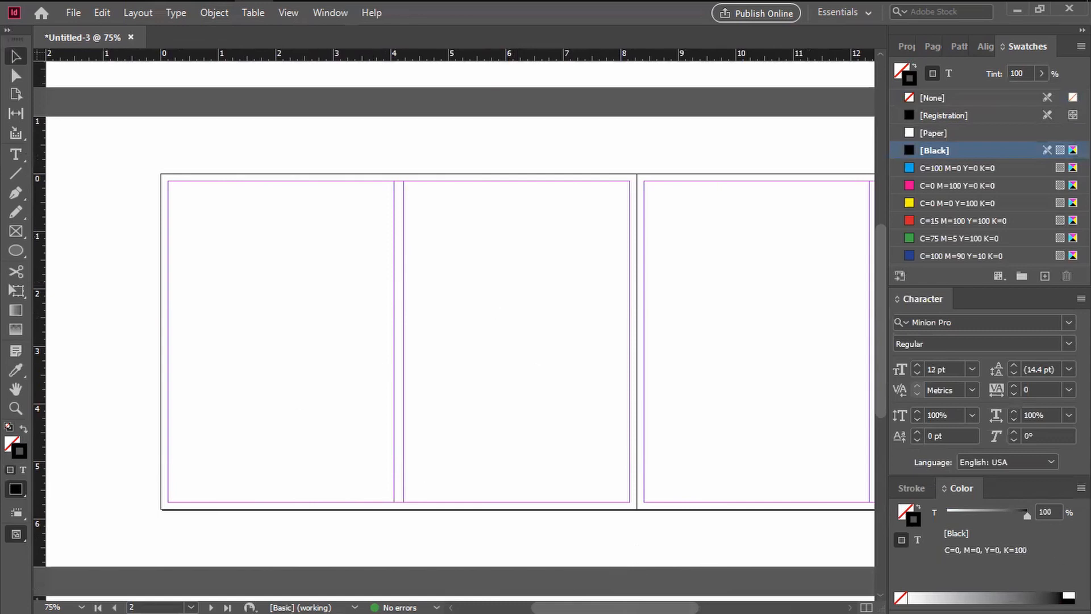
pyautogui.hotkey('ctrl', 'd')
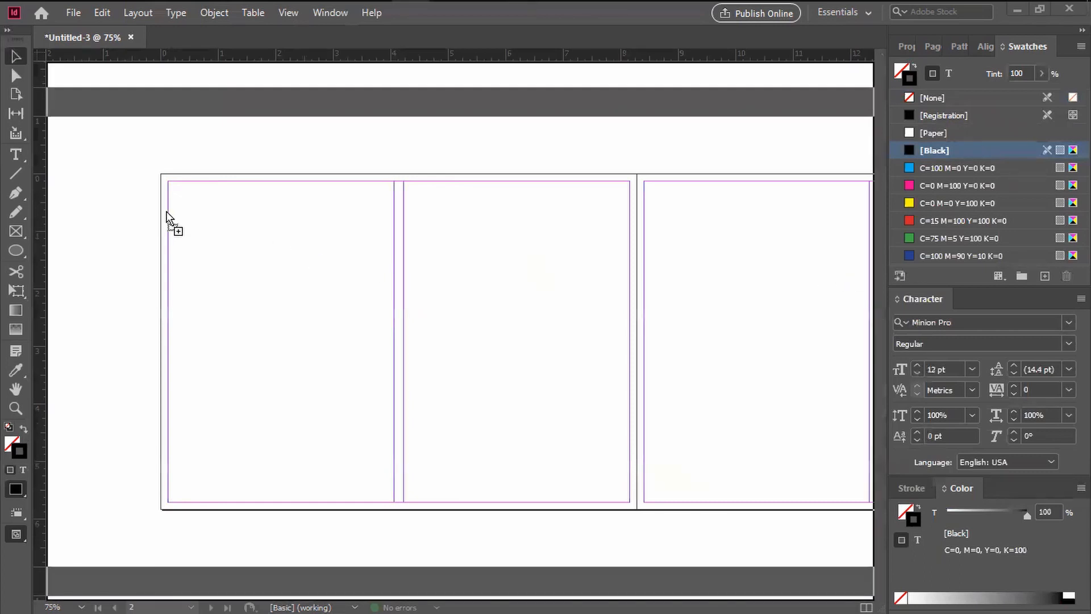
pyautogui.moveTo(161, 174); pyautogui.dragTo(637, 480)
# Crop the bottom of the page 2 photo's frame to the page's bottom edge
pyautogui.scroll(-1, 616, 449)
pyautogui.scroll(-4, 493, 441)
pyautogui.scroll(-3, 407, 481)
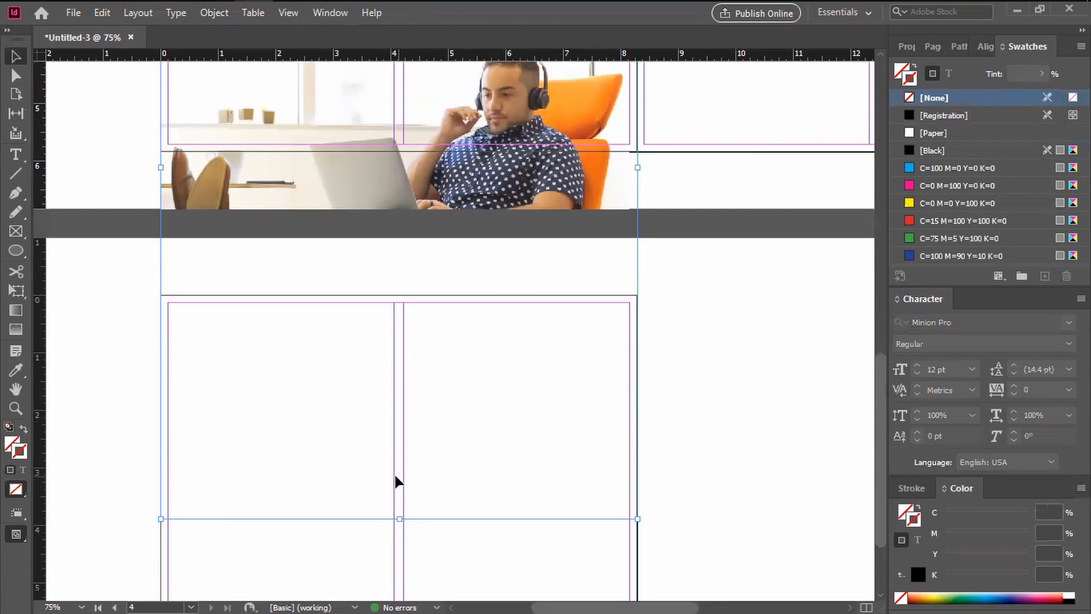
pyautogui.moveTo(402, 519); pyautogui.dragTo(447, 151)
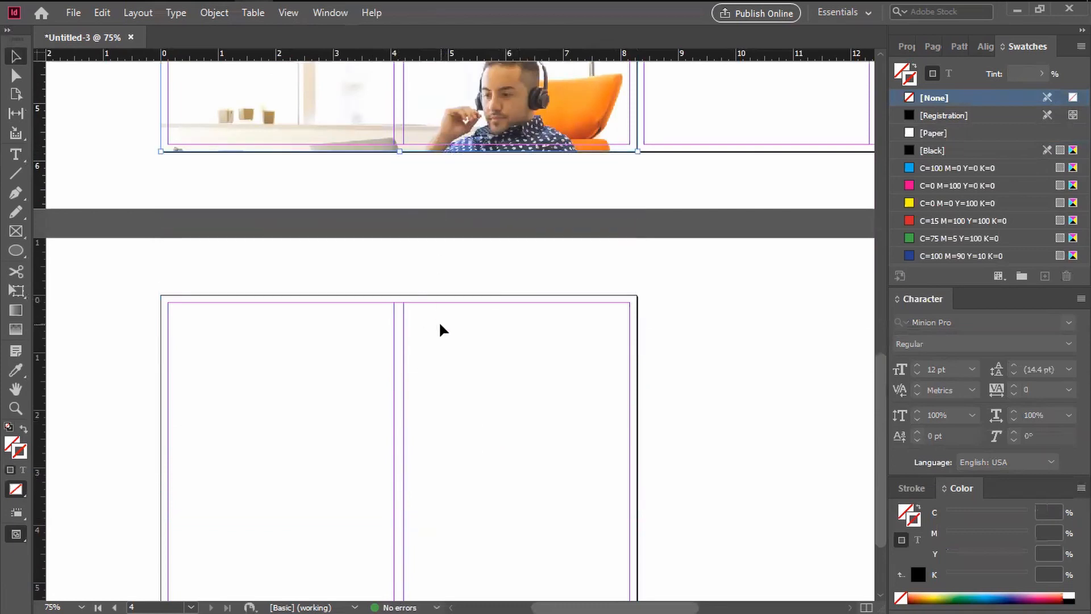
# Reposition the photo inside its page 2 frame so the seated man, laptop and orange chair are in view
pyautogui.scroll(8, 439, 327)
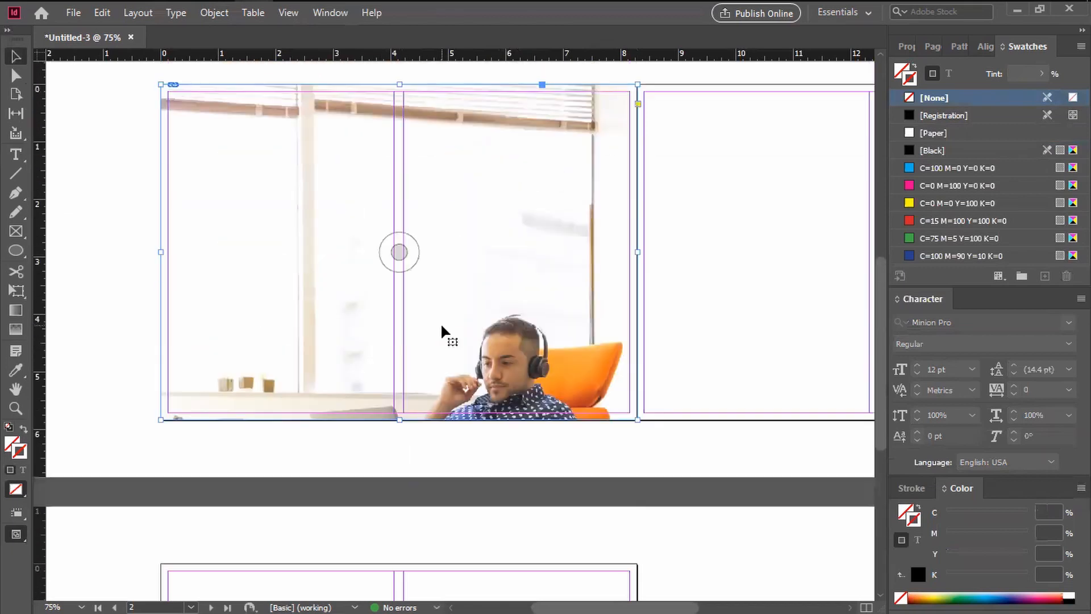
pyautogui.moveTo(463, 414); pyautogui.dragTo(430, 316)
pyautogui.moveTo(472, 371); pyautogui.dragTo(479, 371)
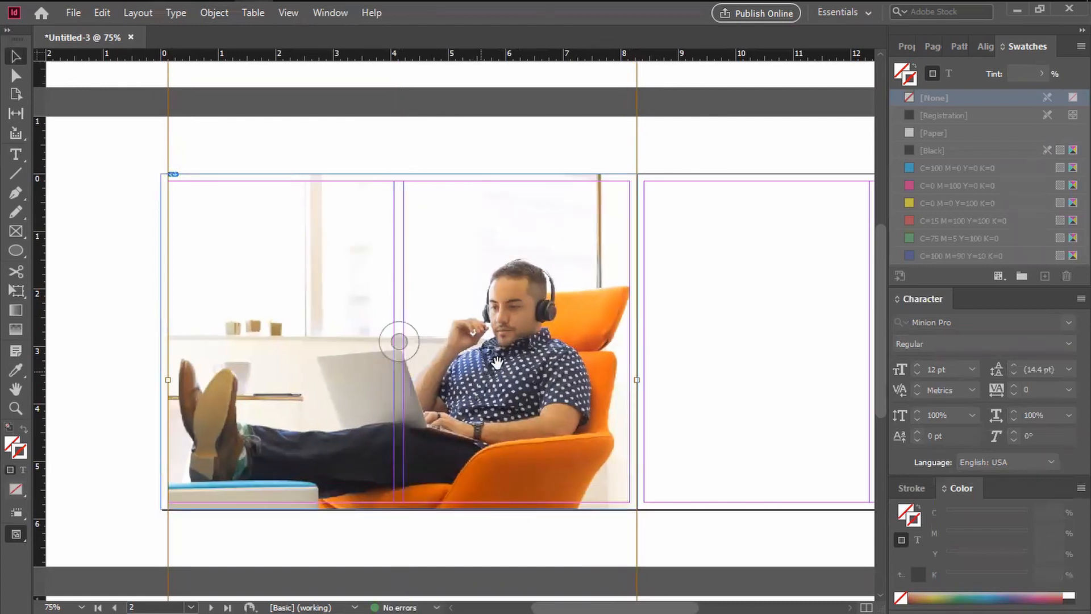
# Nudge the photo within its frame left to the page's left edge and slightly upward, and deselect it
pyautogui.press('Left')
pyautogui.press('Left')
pyautogui.press('Left')
pyautogui.press('Left')
pyautogui.press('Left')
pyautogui.press('Left')
pyautogui.press('Left')
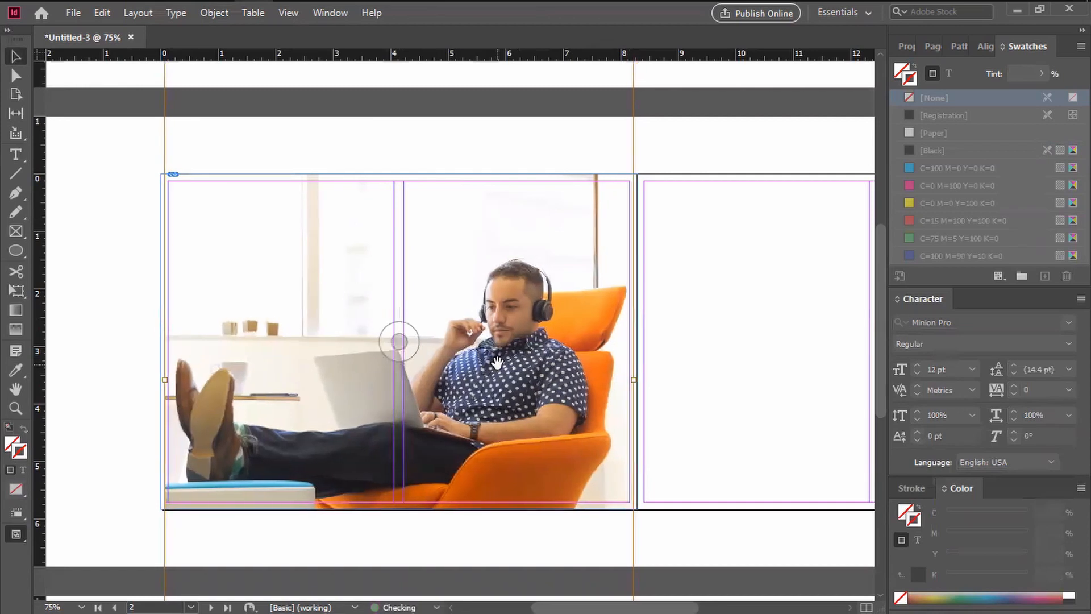
pyautogui.press('Left')
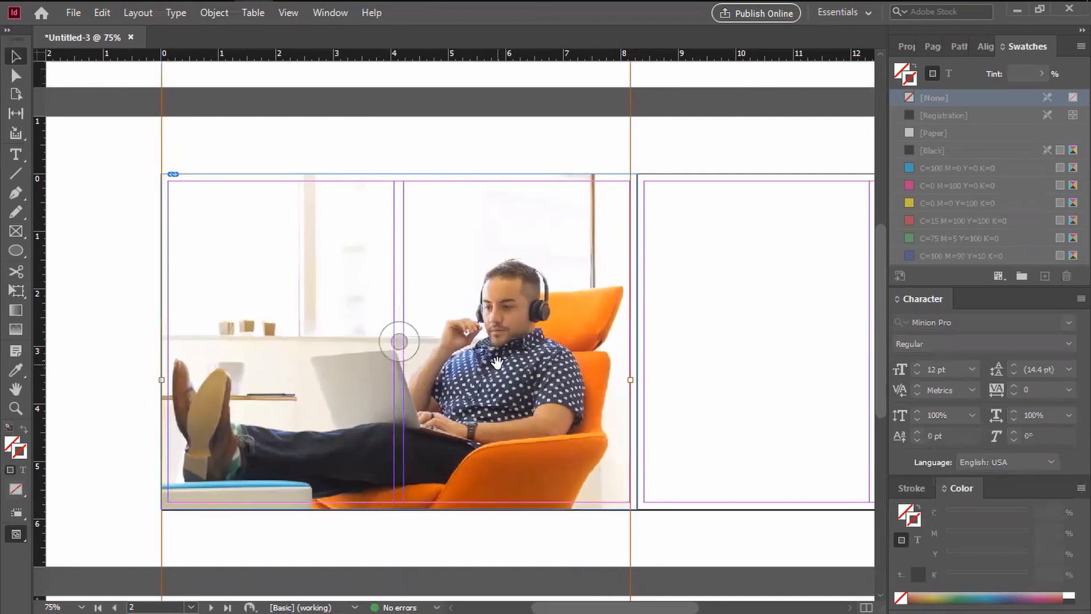
pyautogui.press('Left')
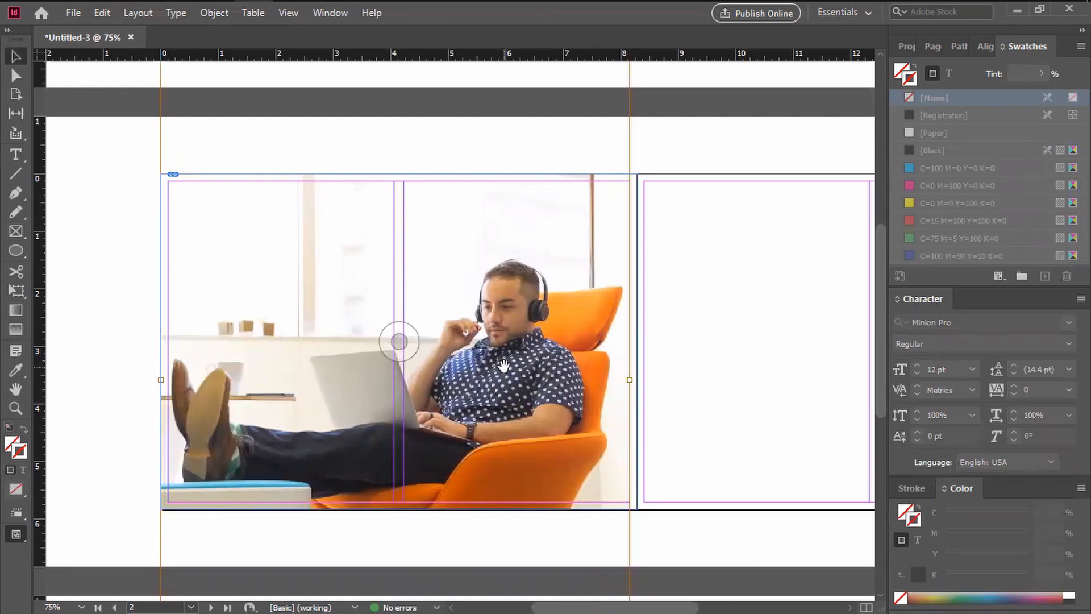
pyautogui.hotkey('shift', 'Up')
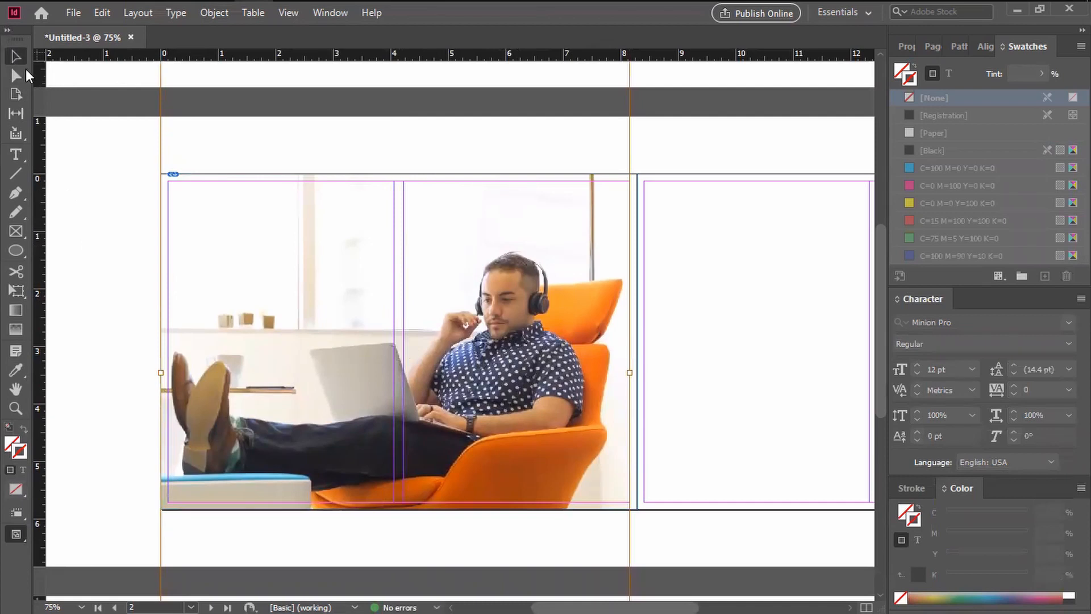
pyautogui.click(116, 244)
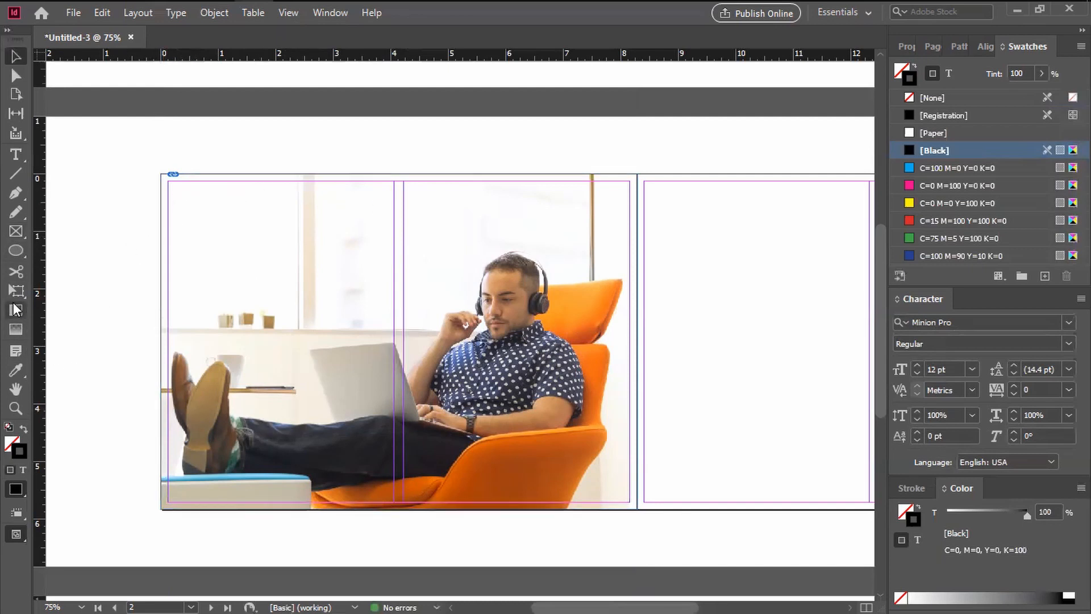
# Draw a full-height rectangle over the left half of page 2 and swap its fill and stroke for a solid black fill
pyautogui.click(15, 249)
pyautogui.moveTo(15, 249); pyautogui.dragTo(41, 267)
pyautogui.moveTo(164, 171); pyautogui.dragTo(400, 510)
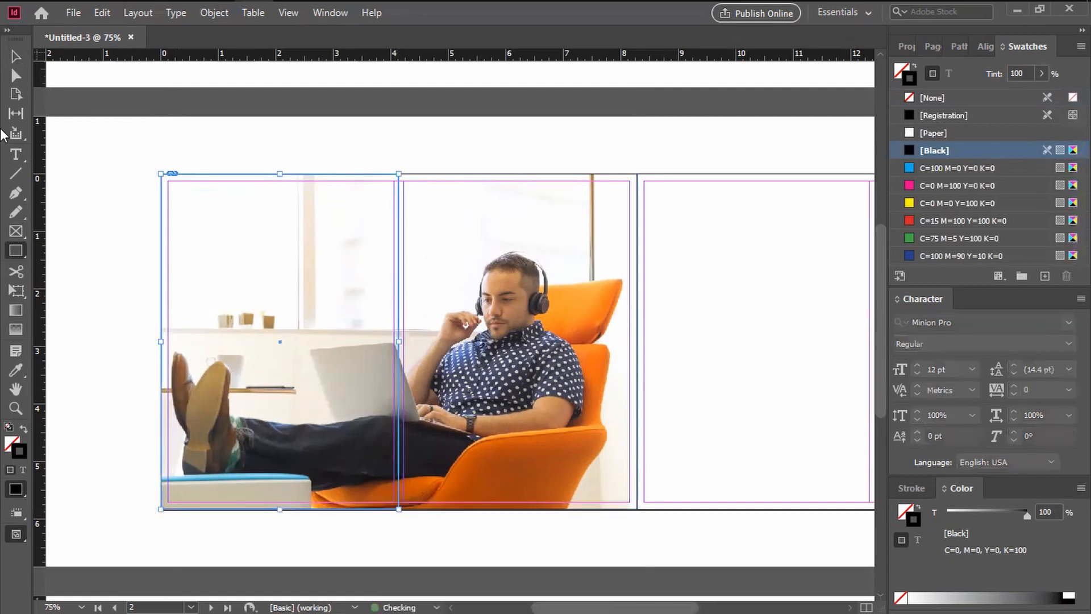
pyautogui.click(15, 57)
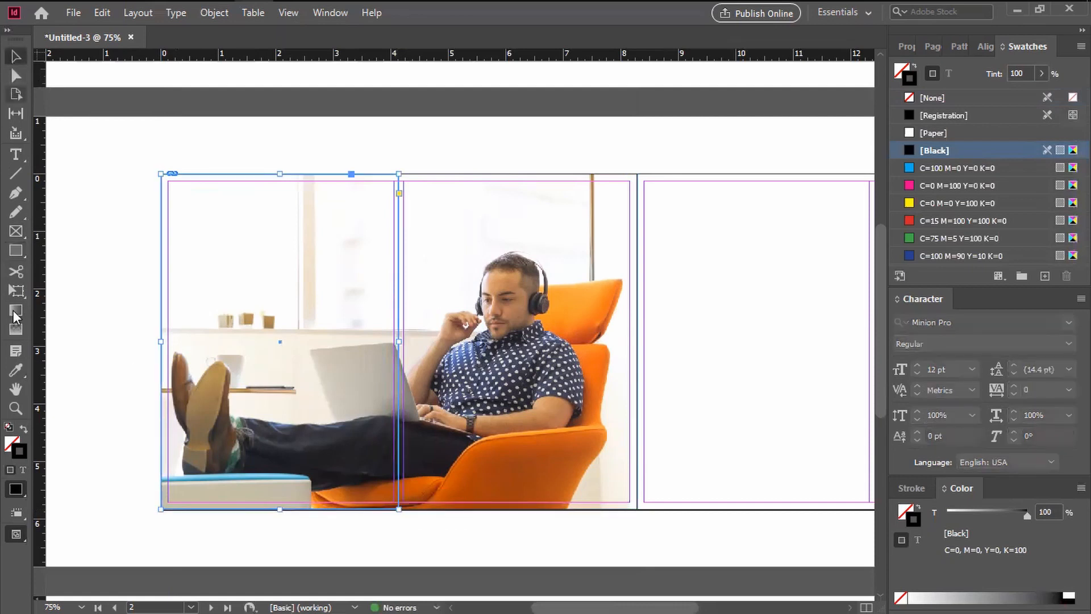
pyautogui.click(26, 430)
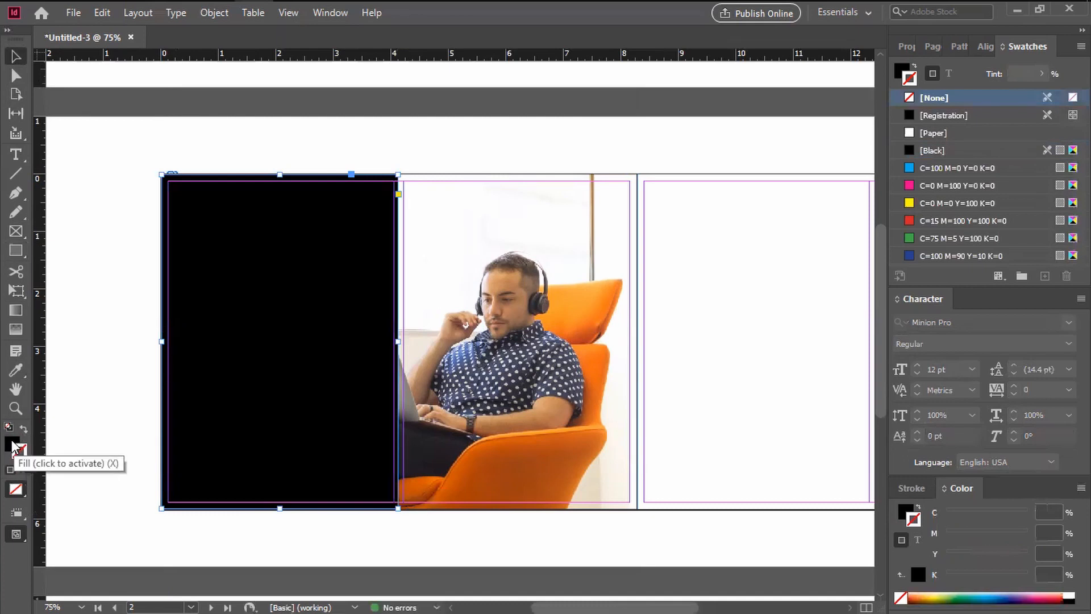
# Try the cyan, magenta and yellow swatches as the rectangle's fill and return it to [Black]
pyautogui.click(14, 445)
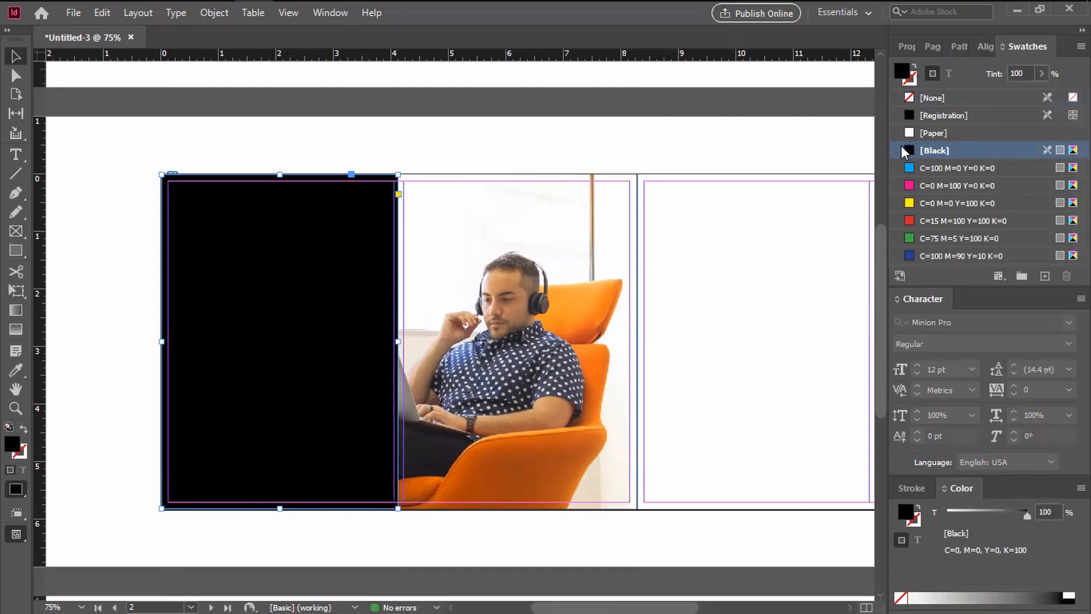
pyautogui.click(911, 168)
pyautogui.click(911, 186)
pyautogui.click(911, 205)
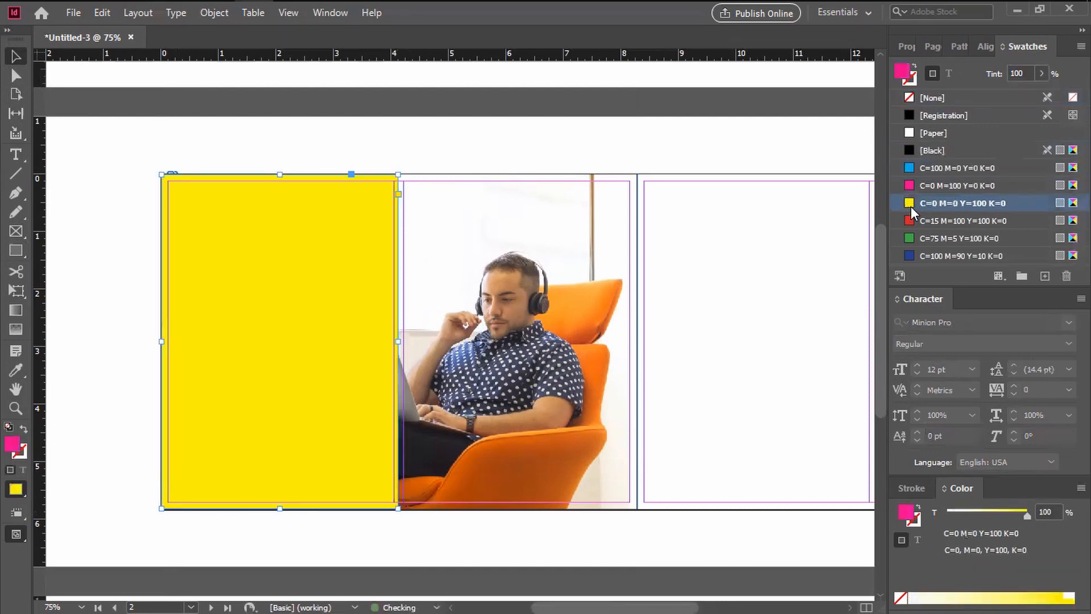
pyautogui.click(910, 152)
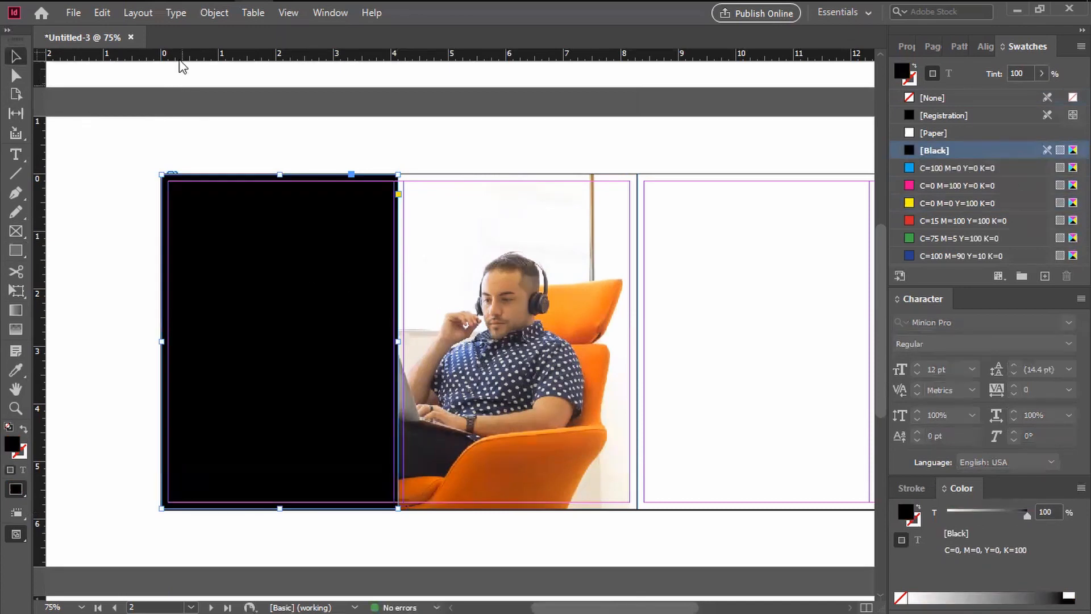
# Enable the Gradient Feather effect on the black rectangle
pyautogui.click(213, 13)
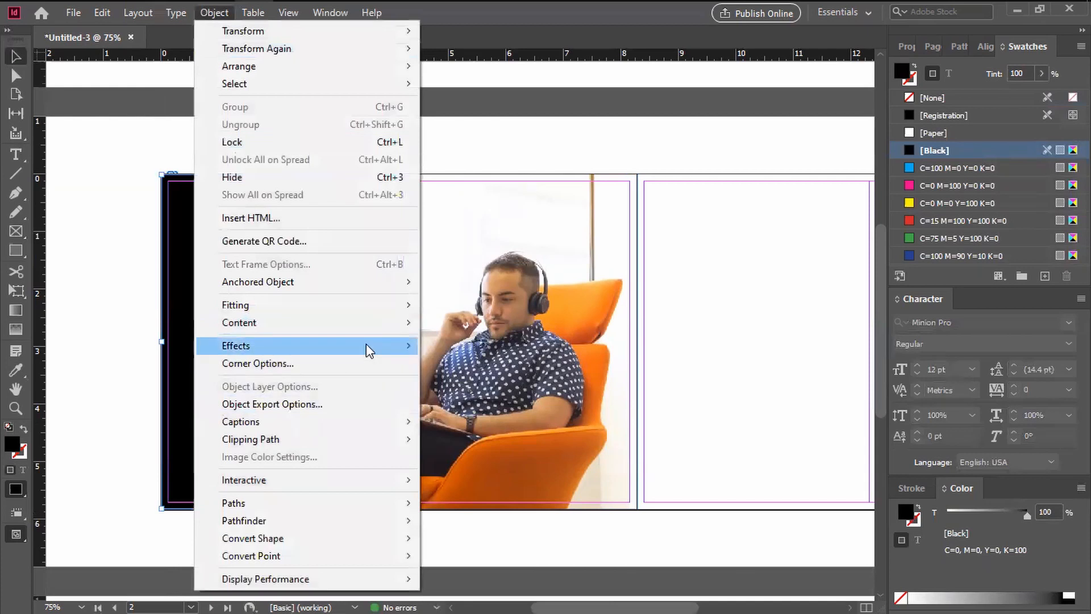
pyautogui.moveTo(366, 344)
pyautogui.click(505, 346)
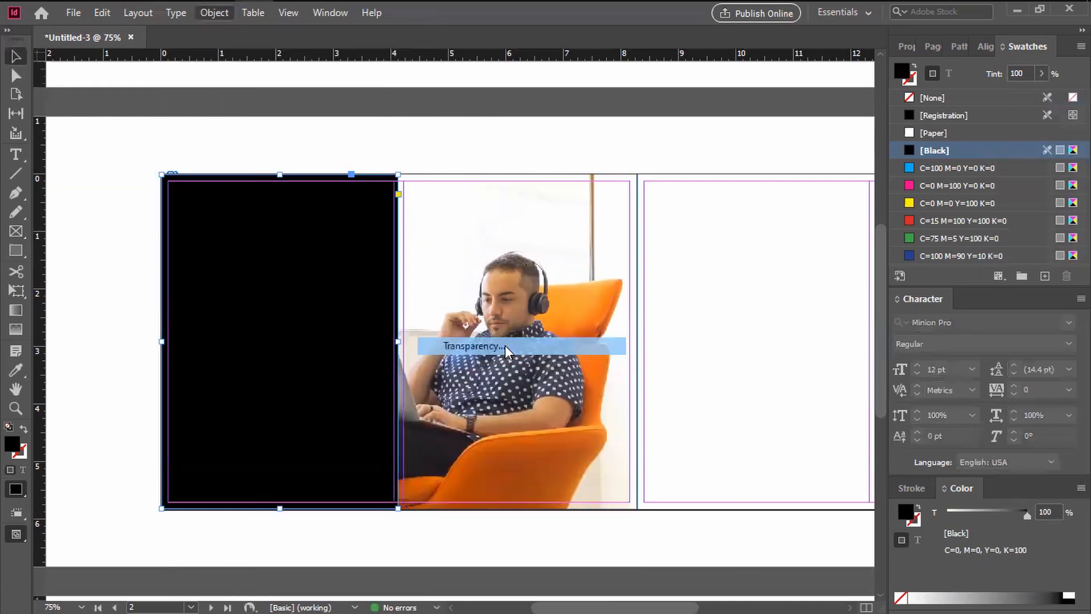
pyautogui.moveTo(705, 139); pyautogui.dragTo(717, 122)
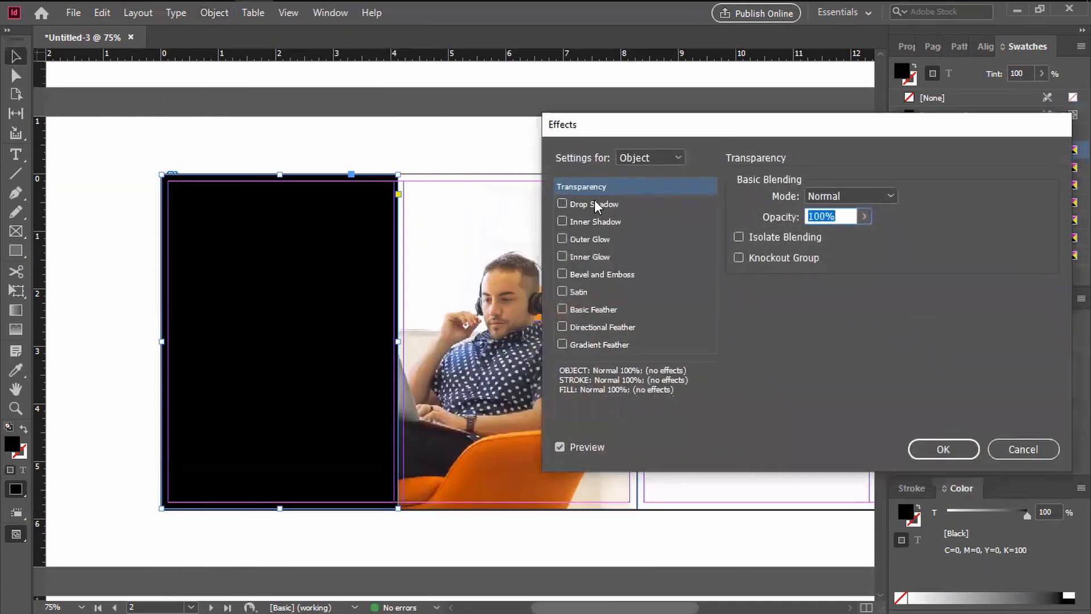
pyautogui.click(562, 345)
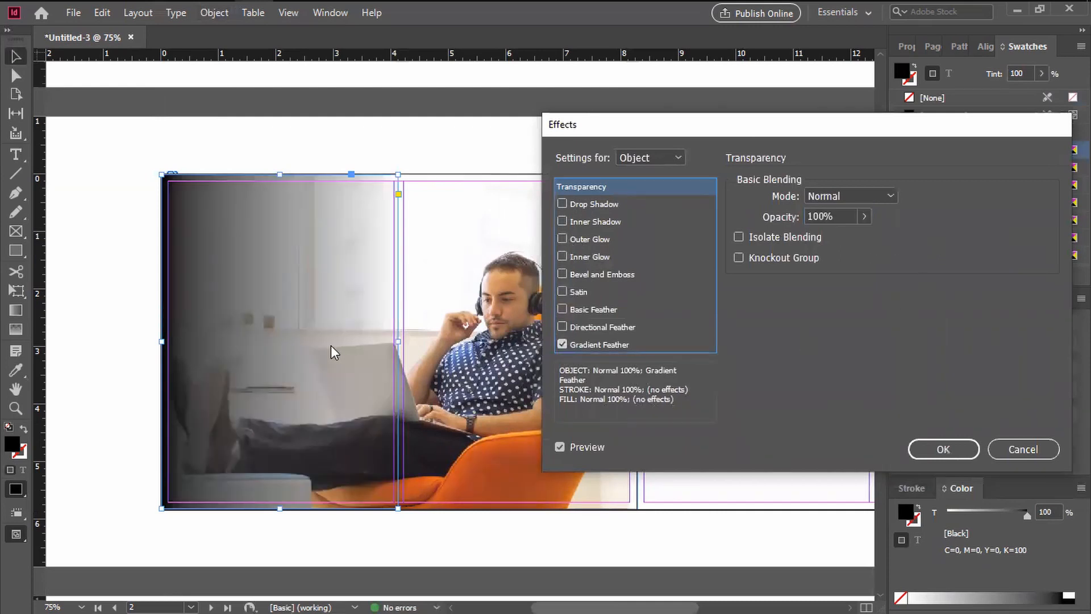
# Try the Multiply and Overlay blending modes on the rectangle and return it to Normal
pyautogui.click(885, 195)
pyautogui.click(865, 230)
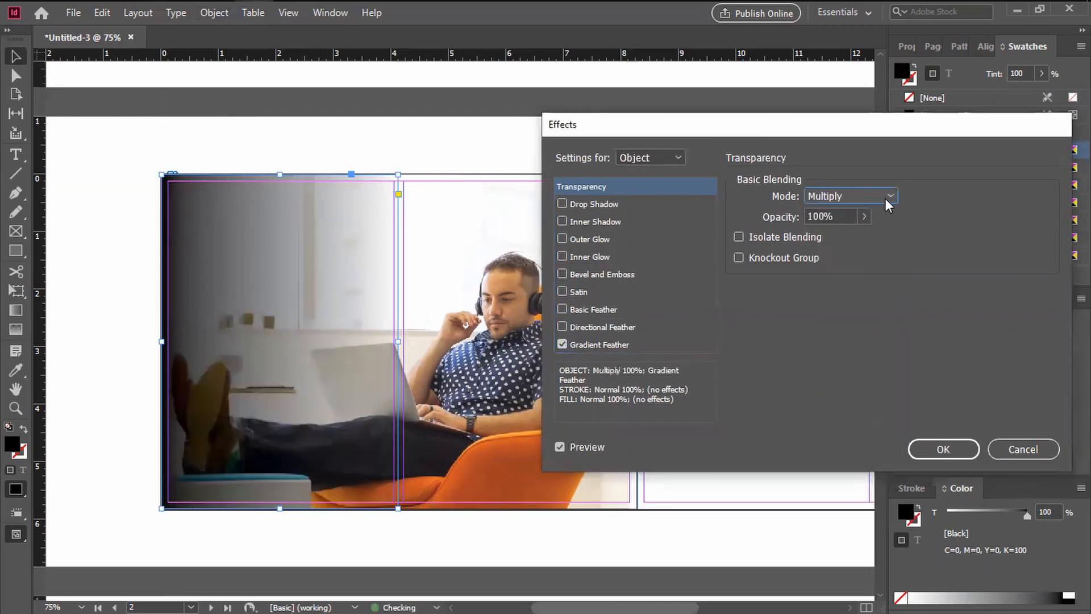
pyautogui.click(887, 199)
pyautogui.click(863, 264)
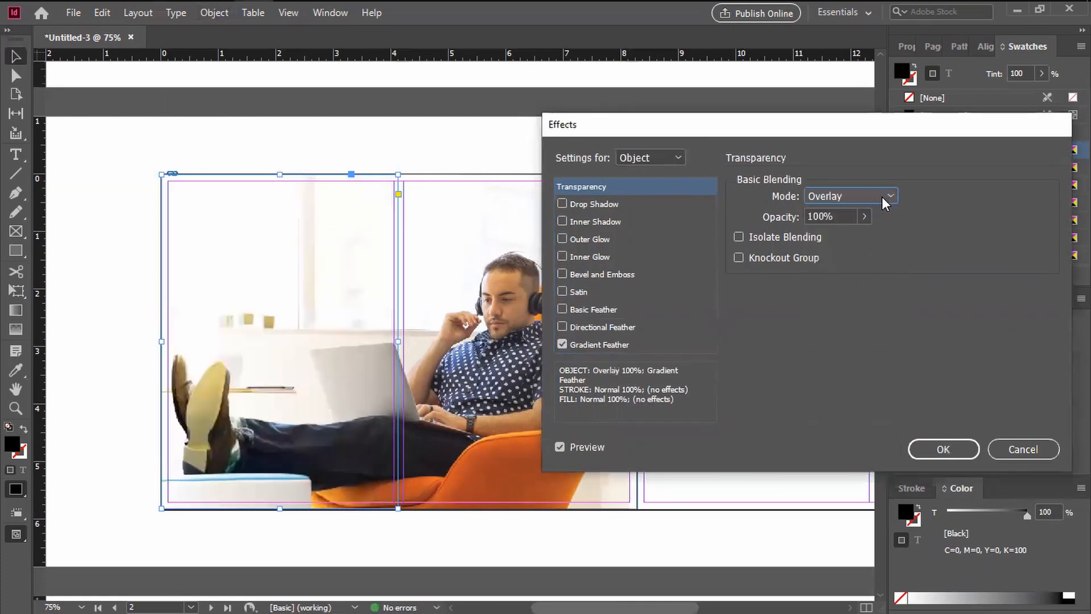
pyautogui.click(887, 196)
pyautogui.click(858, 213)
# Set the rectangle's opacity to 47% and accept the effect settings
pyautogui.click(864, 216)
pyautogui.moveTo(844, 235); pyautogui.dragTo(819, 238)
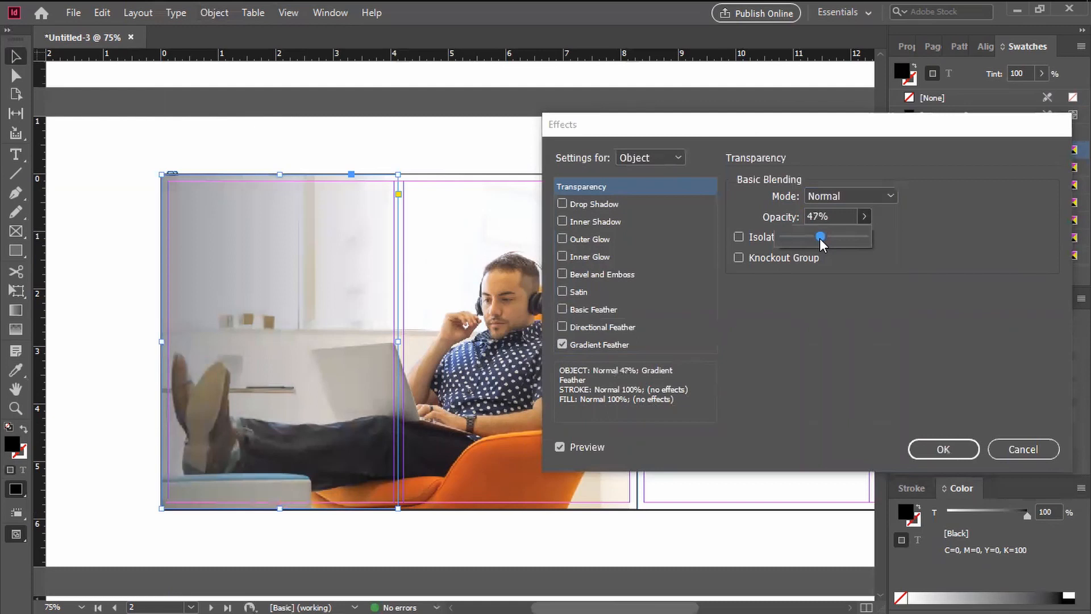
pyautogui.click(944, 451)
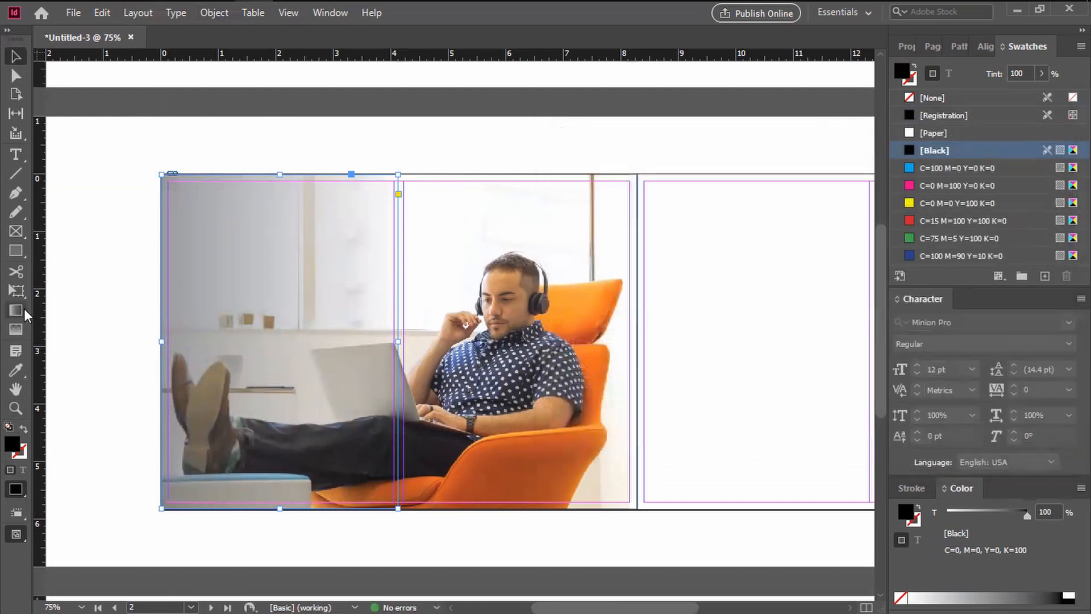
# Apply a gradient fill to the rectangle, running diagonally from its light upper right to its dark lower left, and deselect it
pyautogui.click(24, 308)
pyautogui.moveTo(196, 321); pyautogui.dragTo(375, 238)
pyautogui.moveTo(342, 318); pyautogui.dragTo(147, 449)
pyautogui.moveTo(322, 245); pyautogui.dragTo(153, 485)
pyautogui.moveTo(274, 399); pyautogui.dragTo(130, 524)
pyautogui.moveTo(349, 294); pyautogui.dragTo(192, 480)
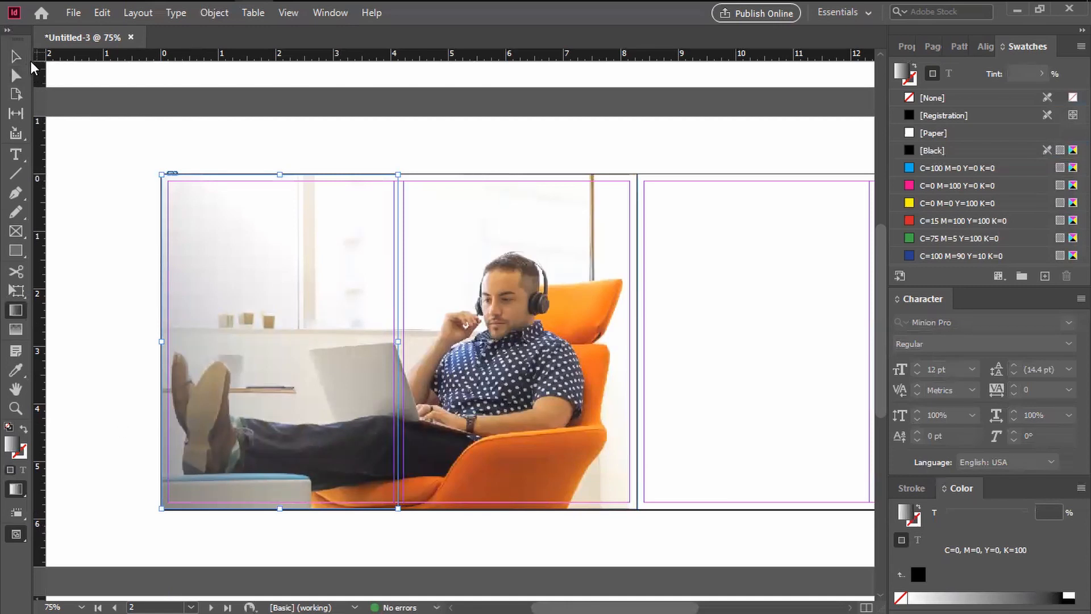
pyautogui.click(14, 61)
pyautogui.click(94, 220)
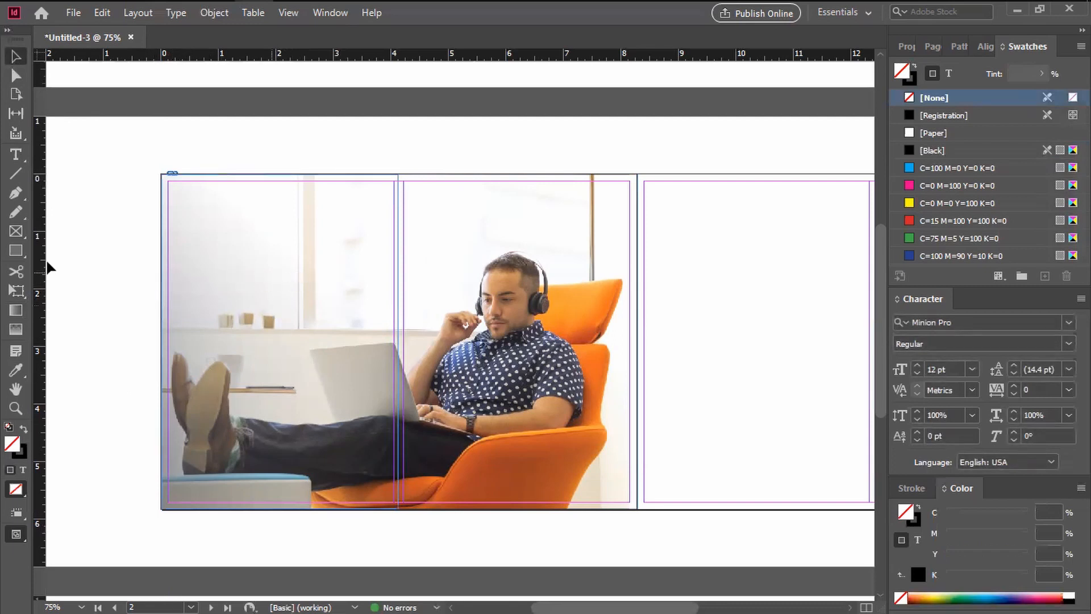
# Draw a rectangle about 2.3 in wide and 1 in high from page 2's left edge, just above the shelf pots
pyautogui.click(14, 254)
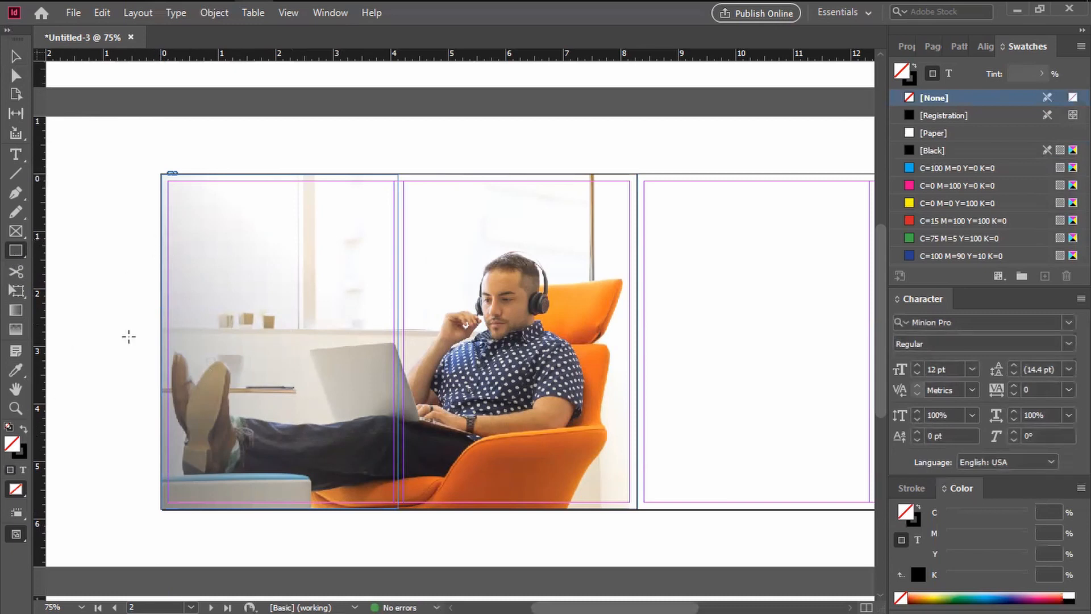
pyautogui.moveTo(161, 254); pyautogui.dragTo(293, 311)
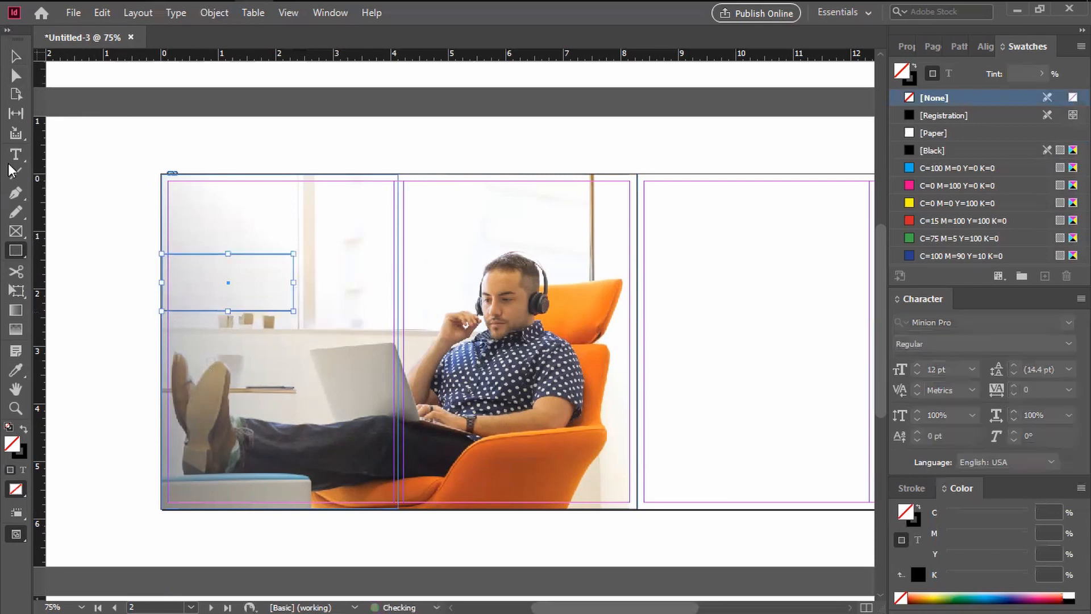
pyautogui.click(16, 56)
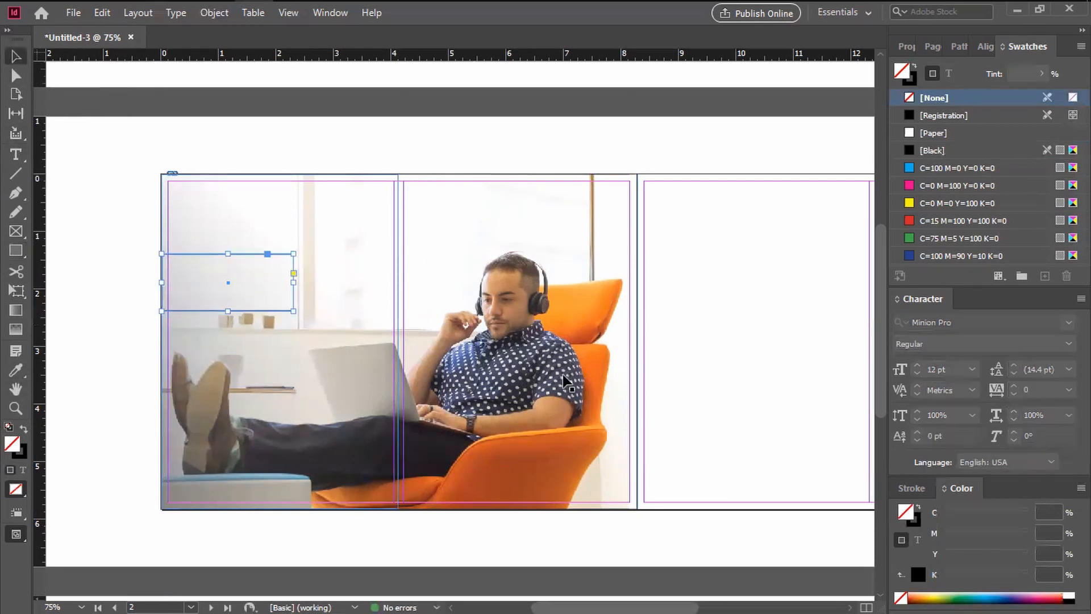
# Fill the small rectangle with orange sampled from the chair, remove its stroke and deselect it
pyautogui.click(16, 370)
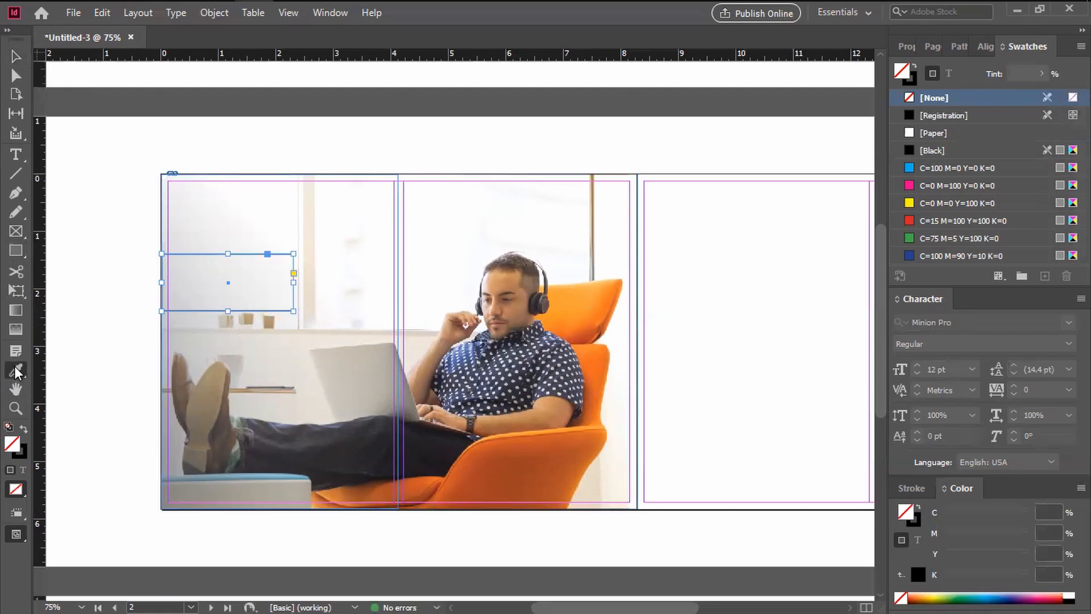
pyautogui.click(573, 298)
pyautogui.click(15, 56)
pyautogui.click(24, 455)
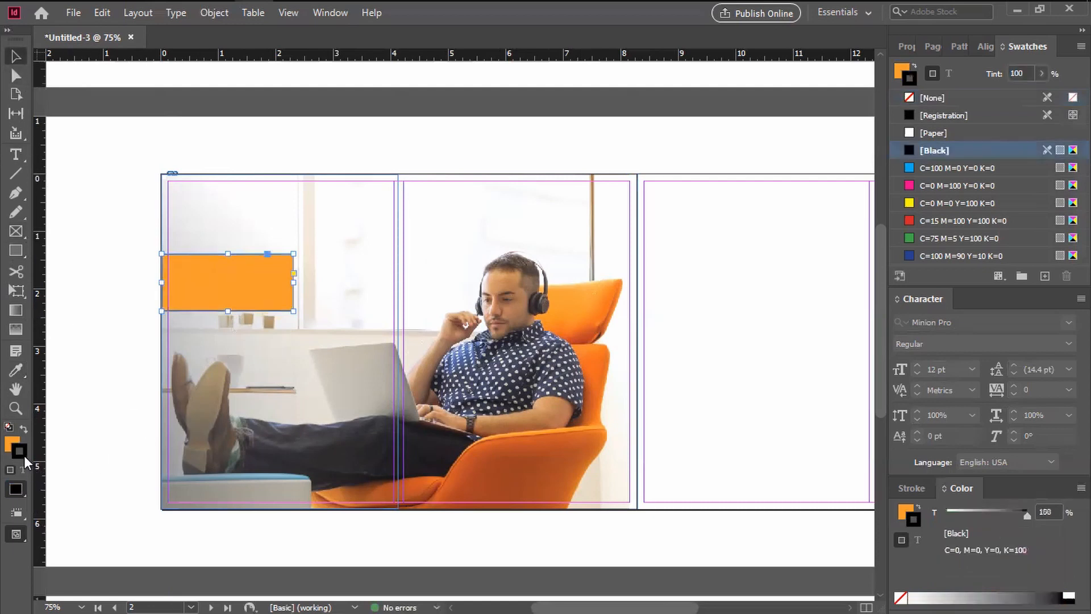
pyautogui.click(908, 98)
pyautogui.click(102, 301)
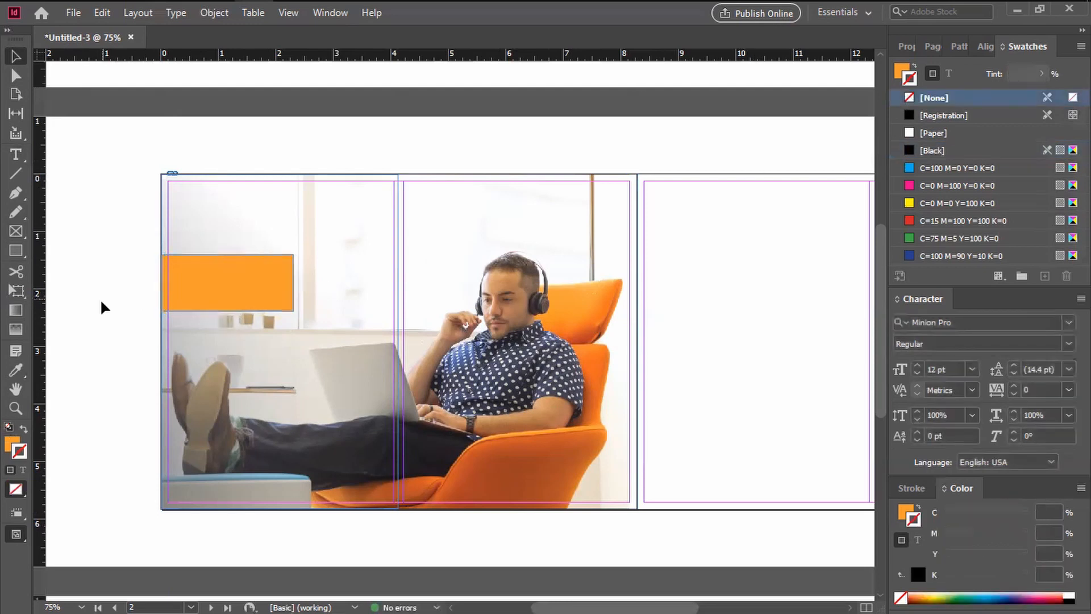
# Restore the default fill and stroke and add a two-line text frame reading "NEW" and "PRODUCT" over page 2's upper-left corner
pyautogui.press('d')
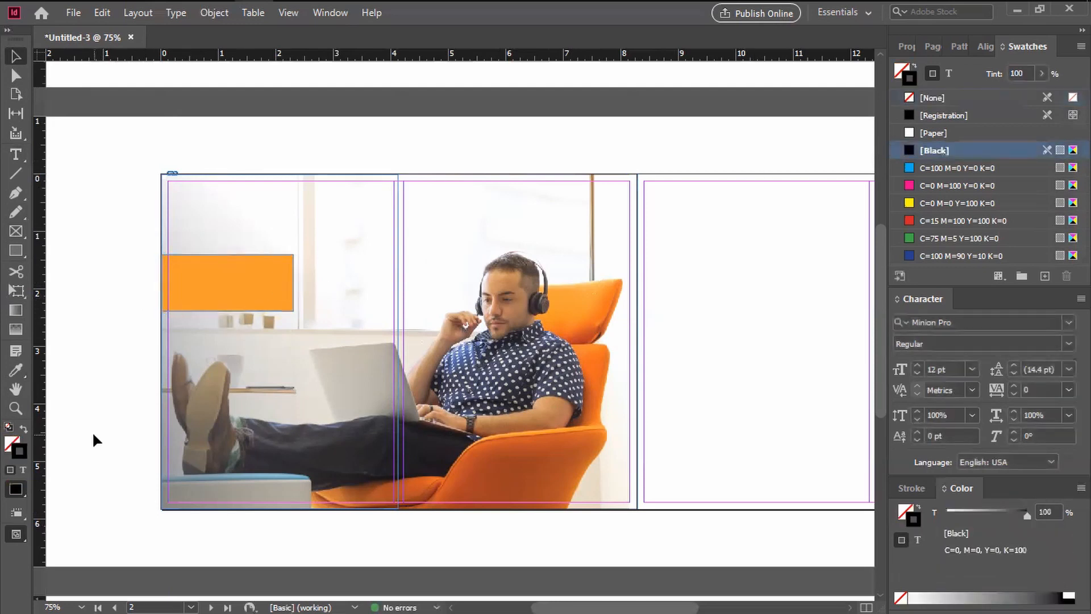
pyautogui.click(15, 154)
pyautogui.moveTo(100, 150)
pyautogui.mouseDown()
pyautogui.moveTo(172, 175)
pyautogui.moveTo(215, 206)
pyautogui.mouseUp()
pyautogui.write('NEw')
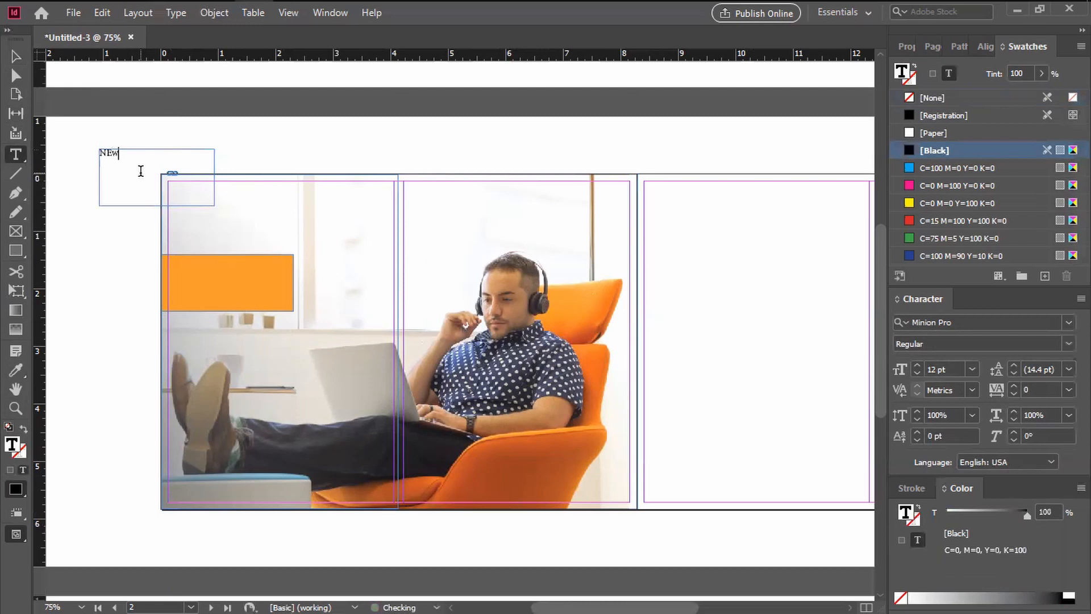
pyautogui.press('BackSpace')
pyautogui.write('W')
pyautogui.press('Return')
pyautogui.write('PRODUCT')
# Set the font of both lines of the "NEW PRODUCT" heading to Microsoft Tai Le Regular
pyautogui.moveTo(152, 165); pyautogui.dragTo(47, 149)
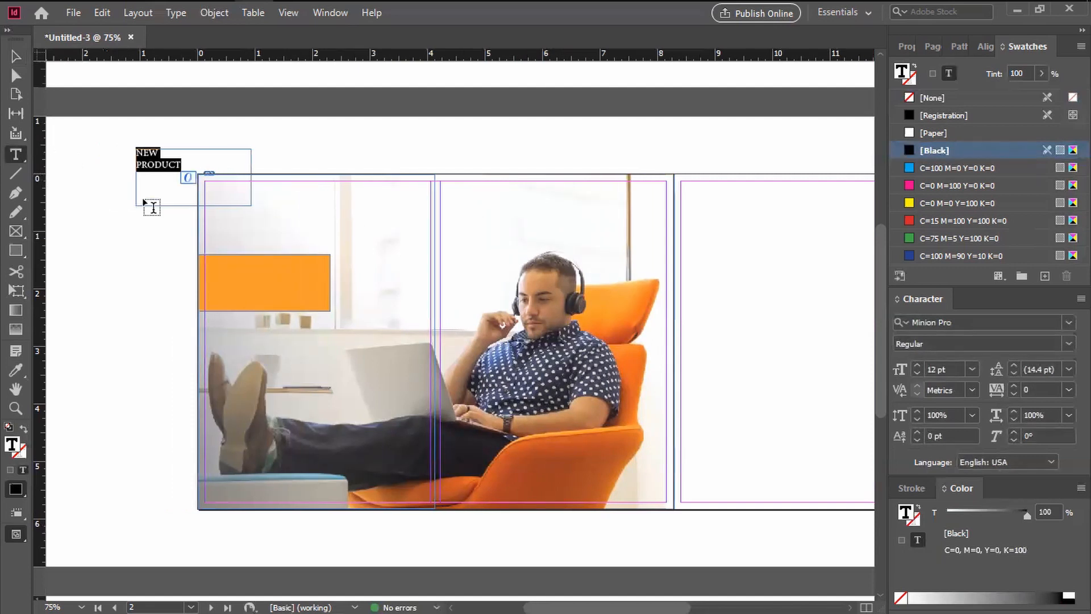
pyautogui.click(971, 321)
pyautogui.write('micros')
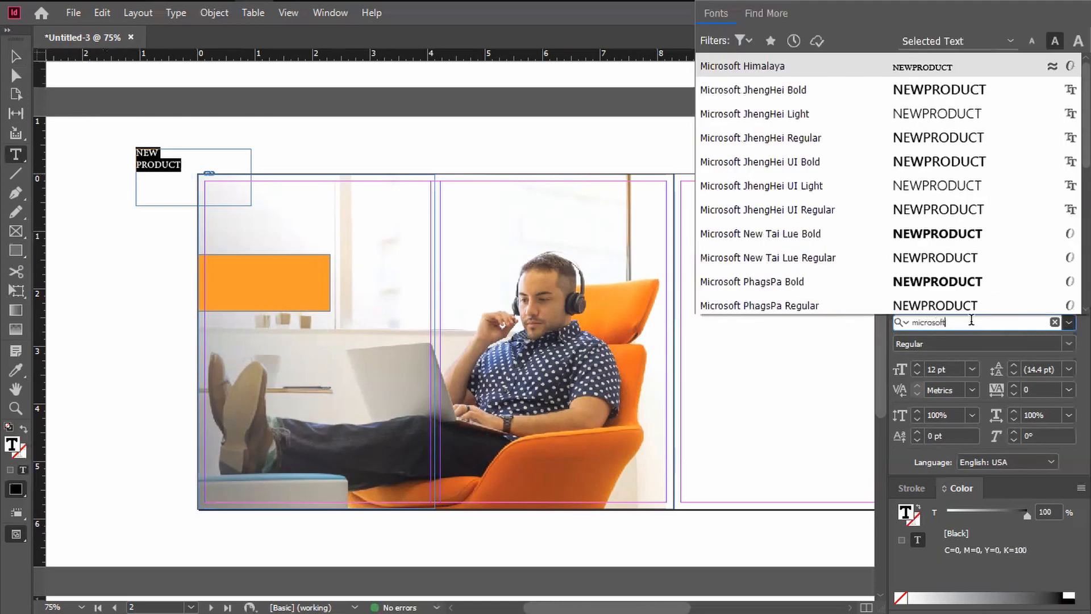
pyautogui.write('oft')
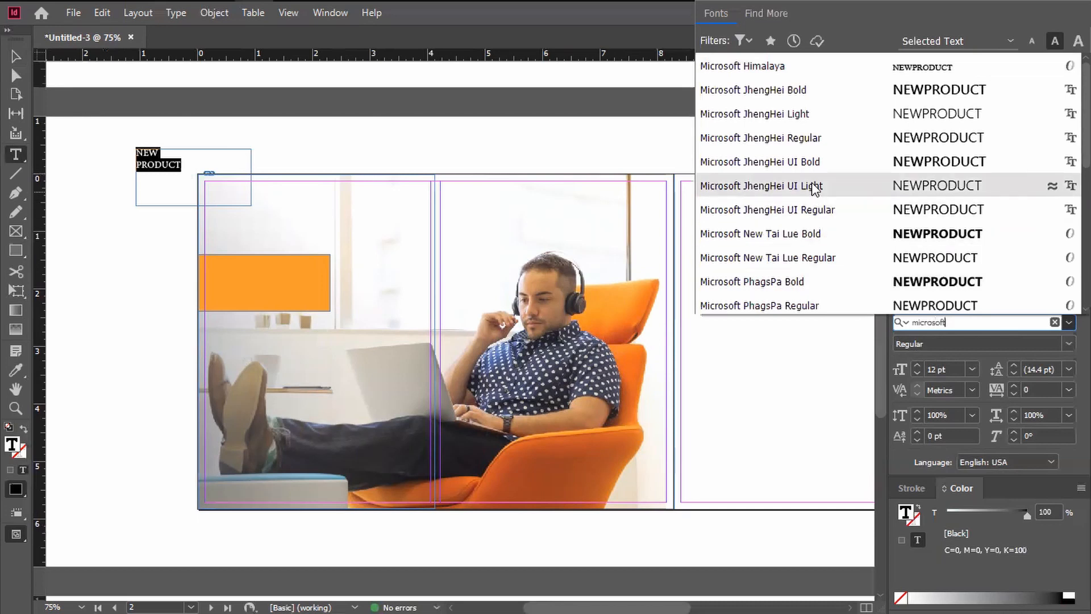
pyautogui.scroll(-2, 772, 267)
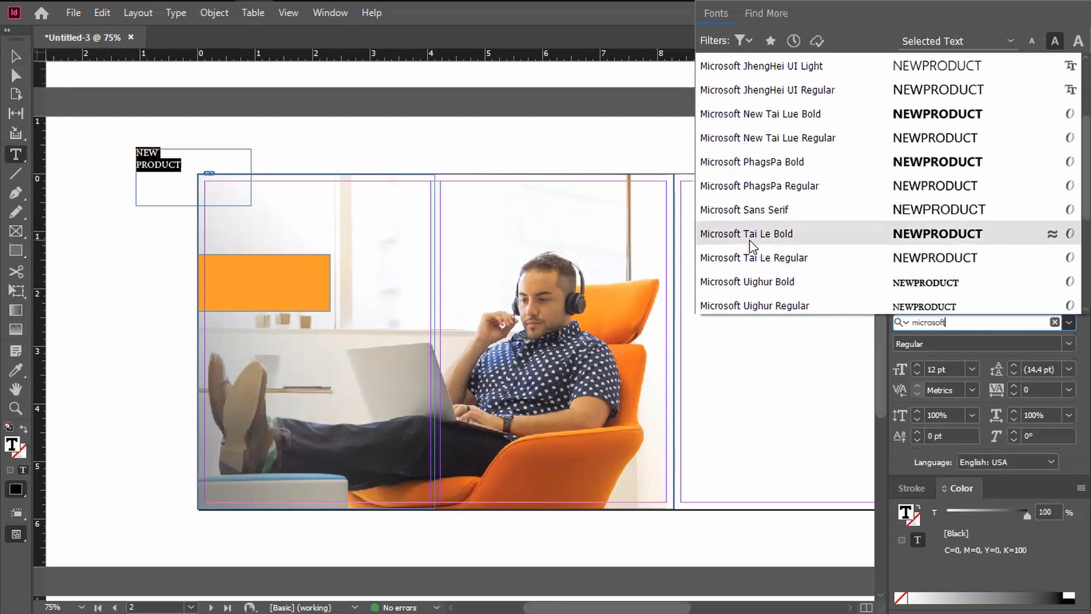
pyautogui.click(751, 257)
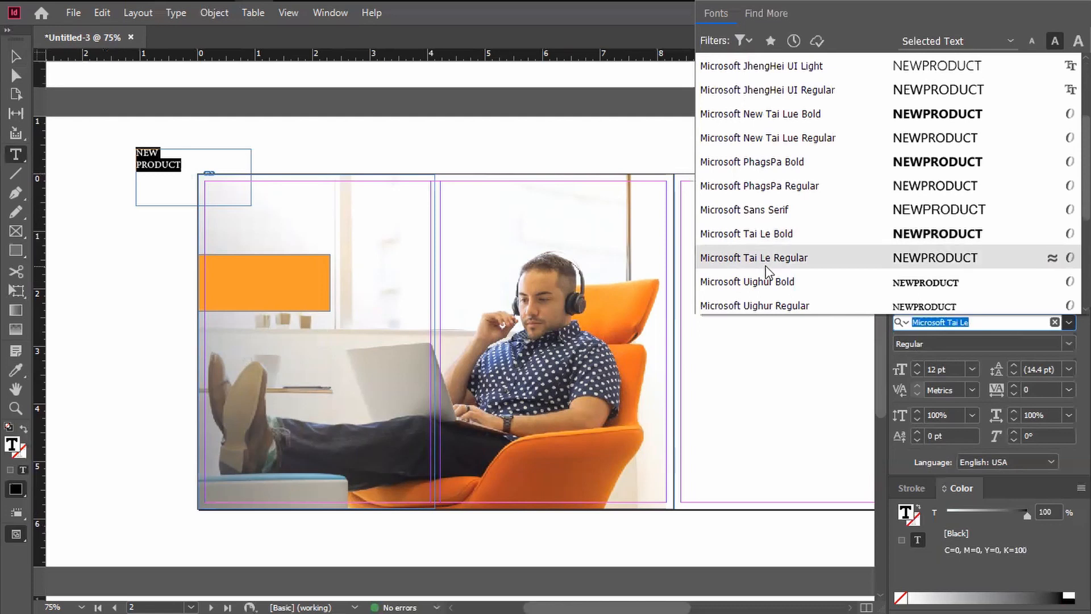
# Enlarge the word "NEW" in the heading to slightly under 24 pt
pyautogui.moveTo(171, 152); pyautogui.dragTo(112, 151)
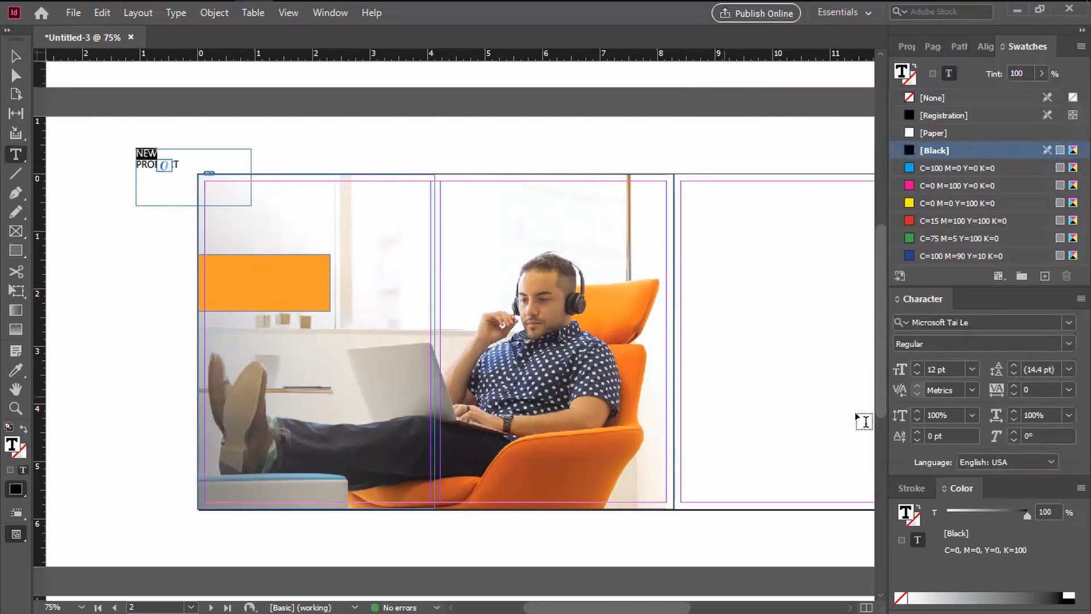
pyautogui.click(972, 369)
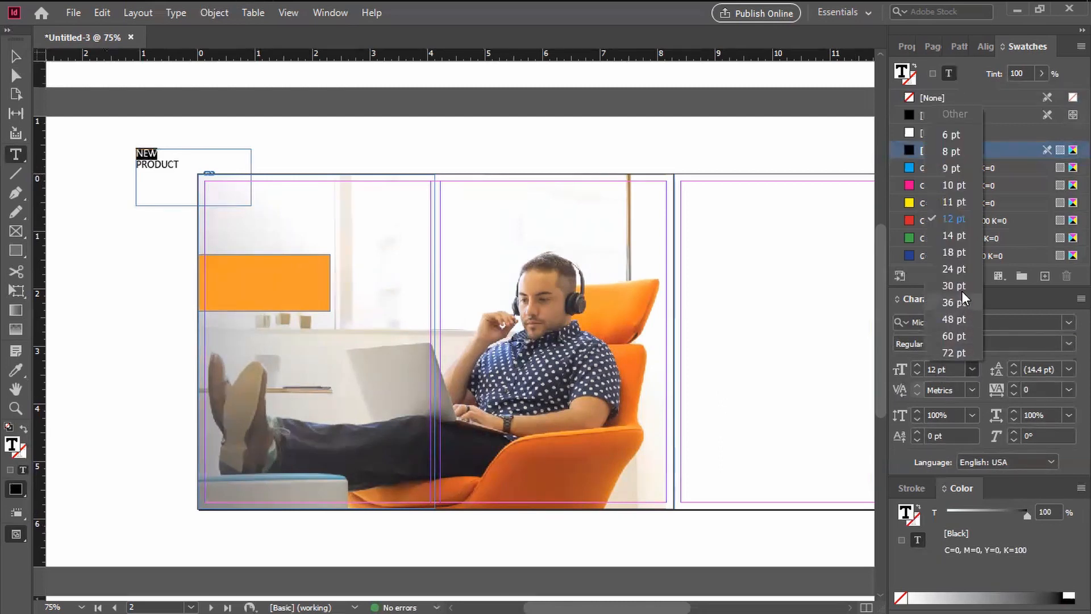
pyautogui.click(962, 269)
pyautogui.click(918, 364)
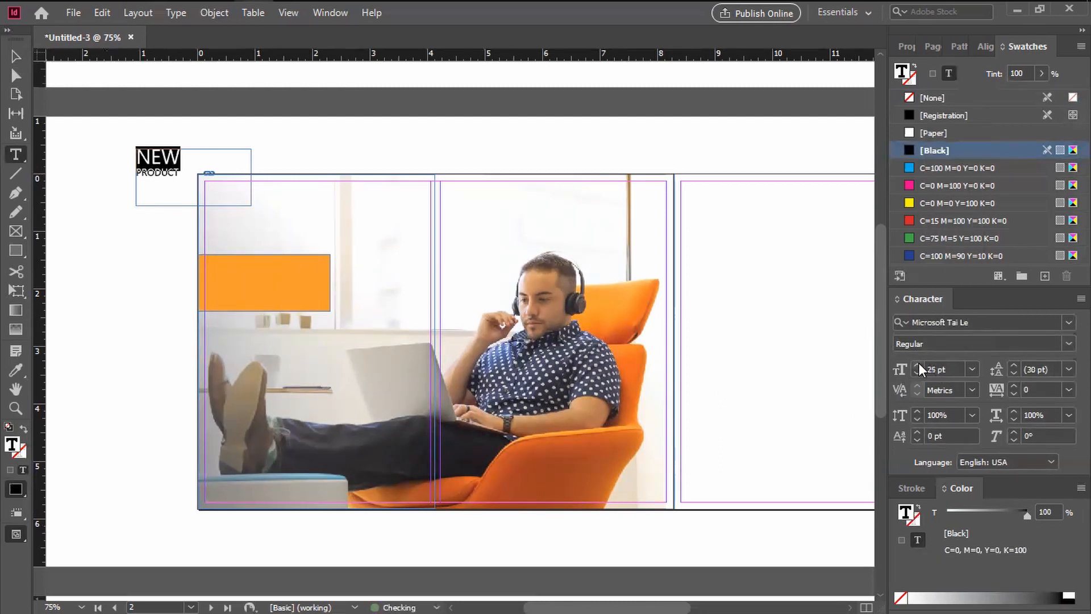
pyautogui.click(917, 374)
pyautogui.click(917, 375)
# Set the word "PRODUCT" in the heading to 28 pt
pyautogui.click(149, 174)
pyautogui.moveTo(183, 170); pyautogui.dragTo(138, 170)
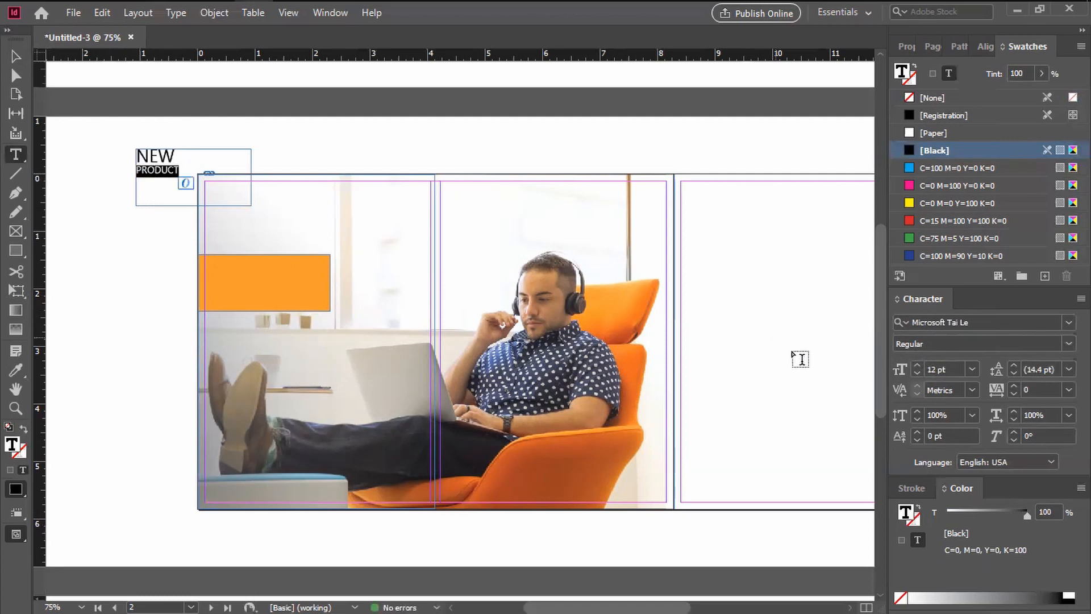
pyautogui.click(915, 364)
pyautogui.click(915, 364)
pyautogui.click(915, 364)
pyautogui.click(914, 363)
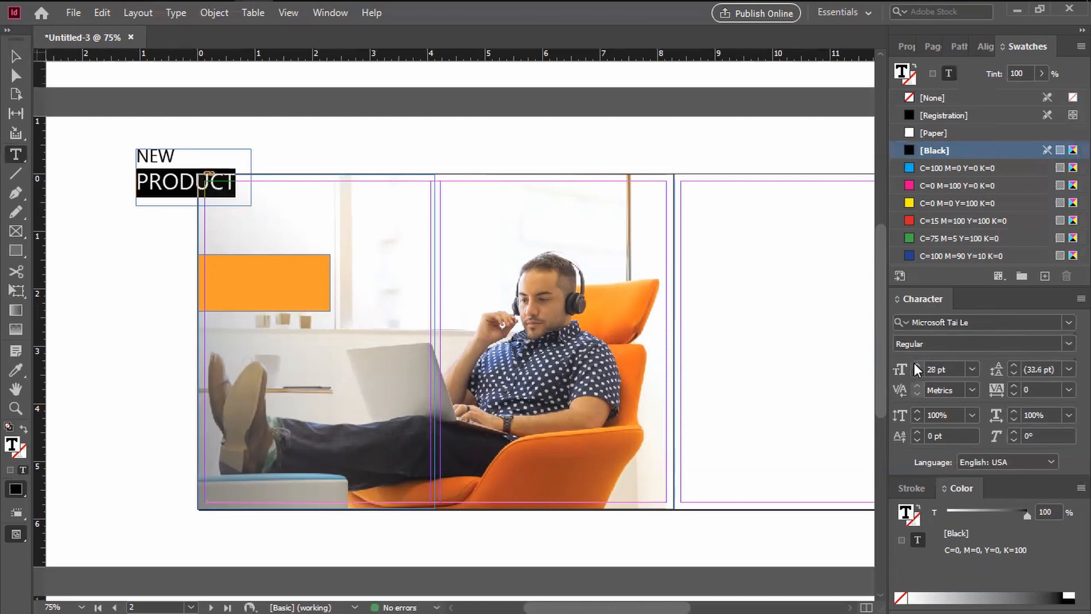
# Colour the whole heading with the Paper swatch and move its text frame onto the orange block
pyautogui.click(179, 182)
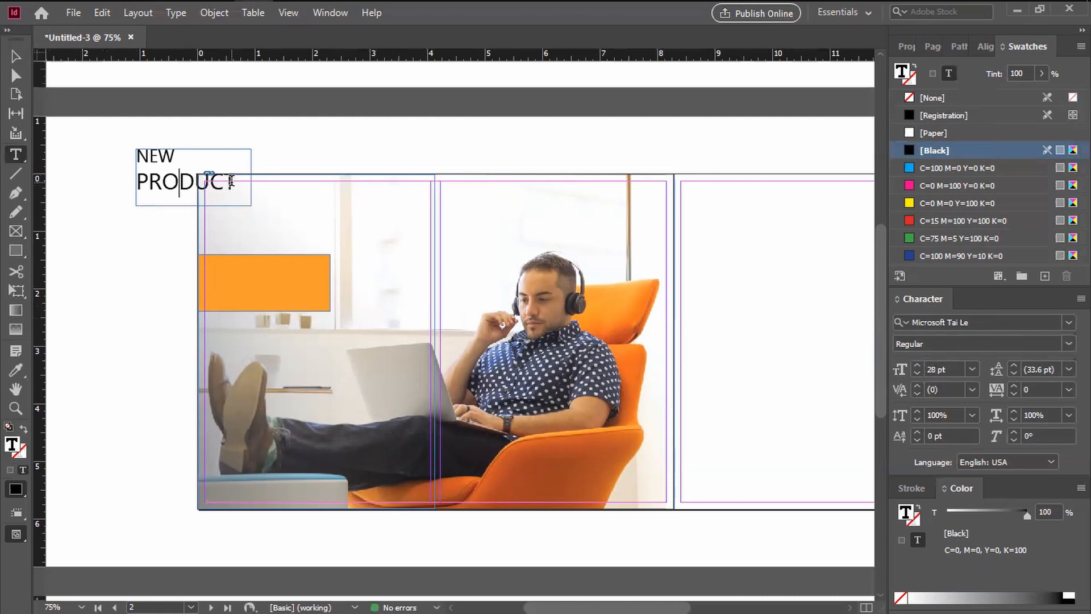
pyautogui.hotkey('ctrl', 'a')
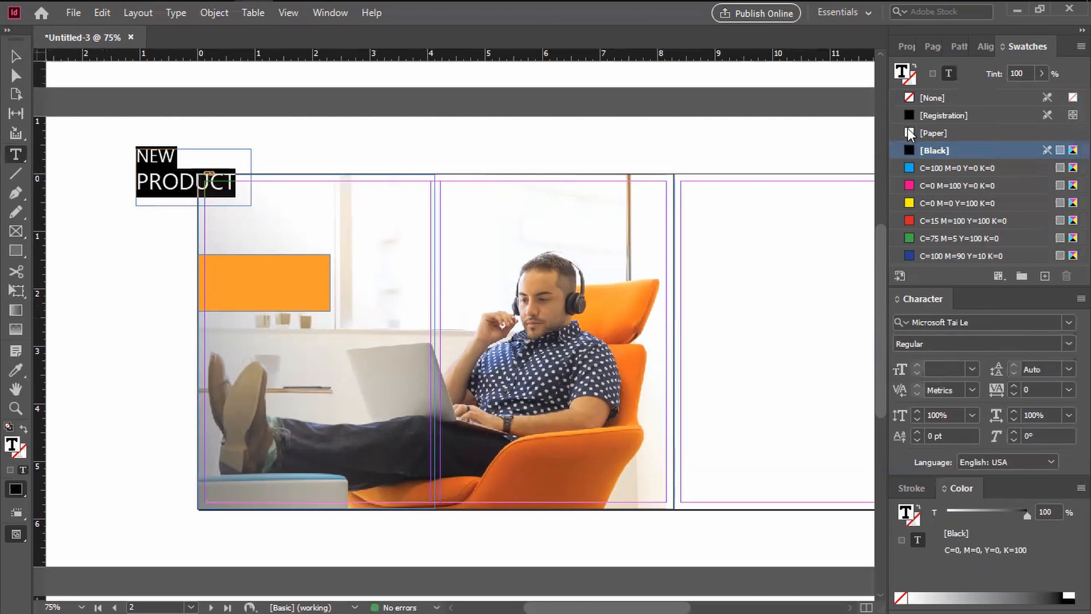
pyautogui.click(908, 132)
pyautogui.click(16, 56)
pyautogui.moveTo(165, 183); pyautogui.dragTo(249, 291)
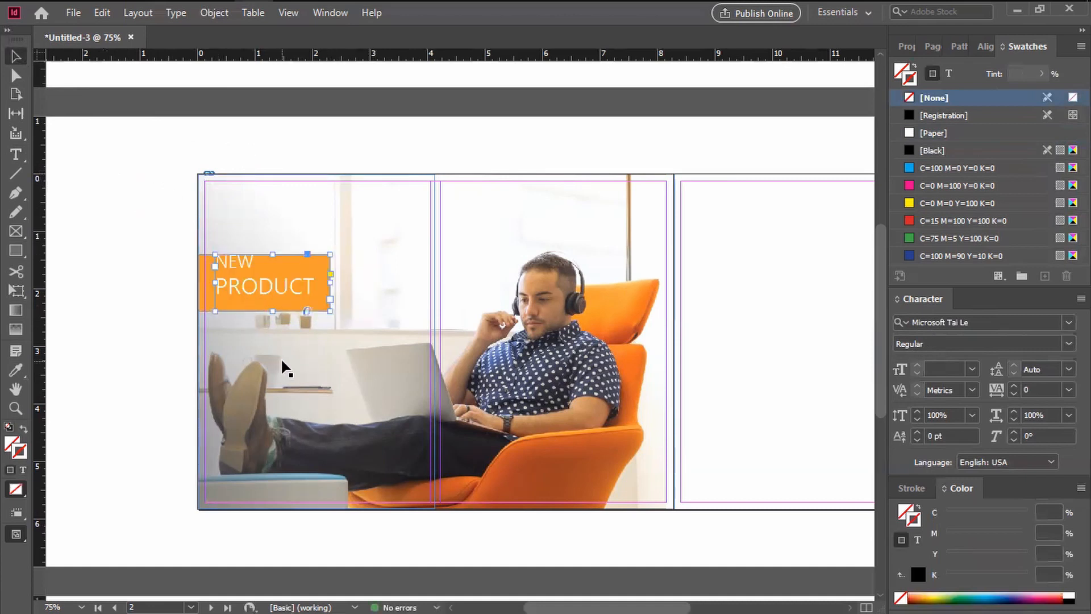
# Nudge the heading frame slightly down and left within the orange block, and deselect it
pyautogui.press('Down')
pyautogui.press('Down')
pyautogui.press('Down')
pyautogui.press('Down')
pyautogui.press('Down')
pyautogui.press('Down')
pyautogui.press('Down')
pyautogui.press('Down')
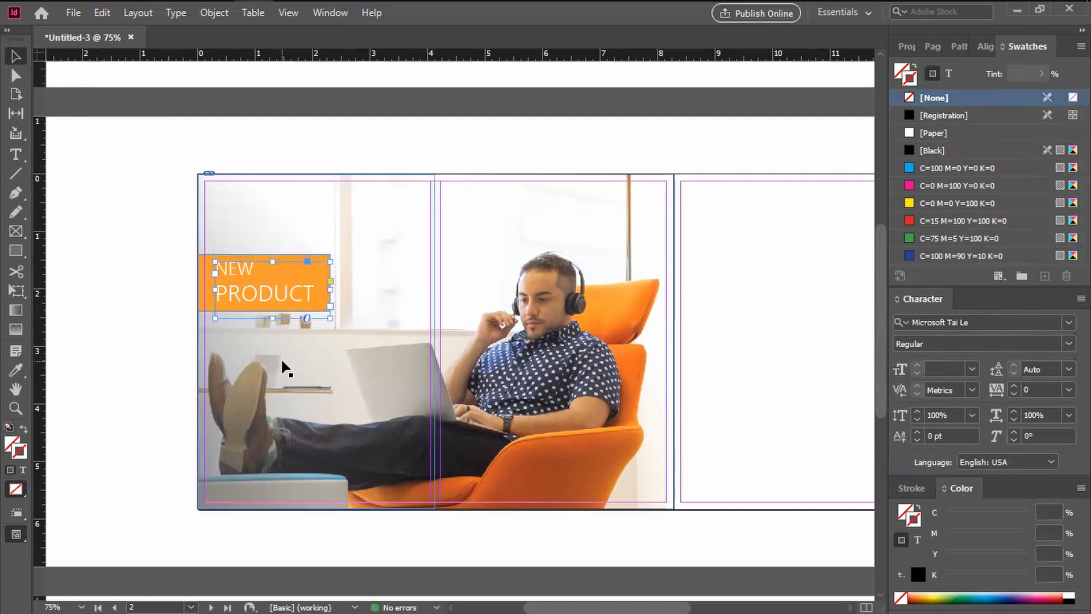
pyautogui.press('Left')
pyautogui.press('Up')
pyautogui.press('Up')
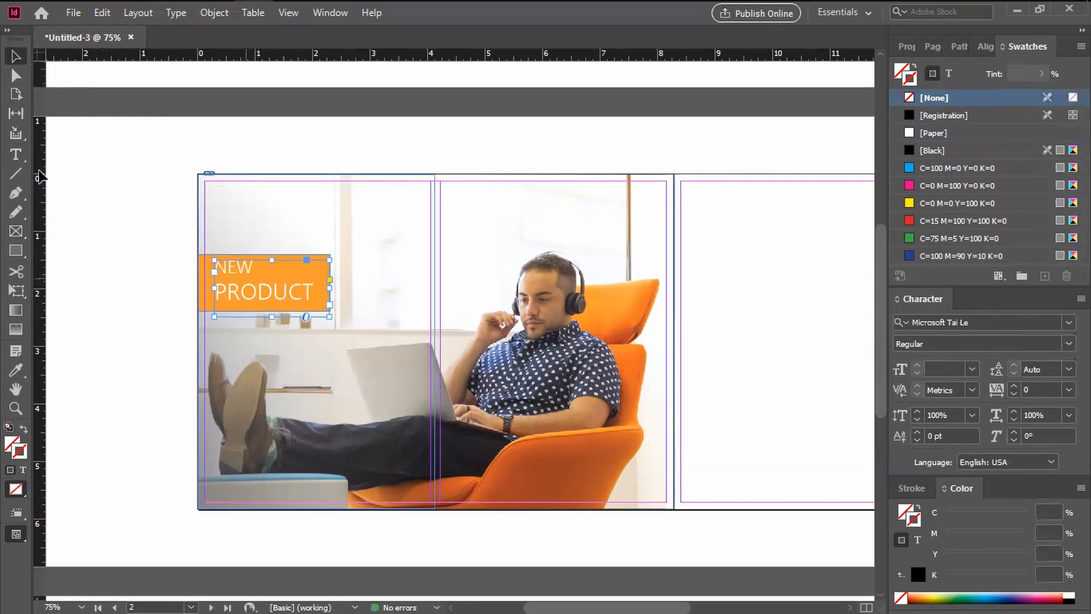
pyautogui.click(69, 108)
# Set the leading of the whole "NEW PRODUCT" heading to 25 pt
pyautogui.click(254, 289)
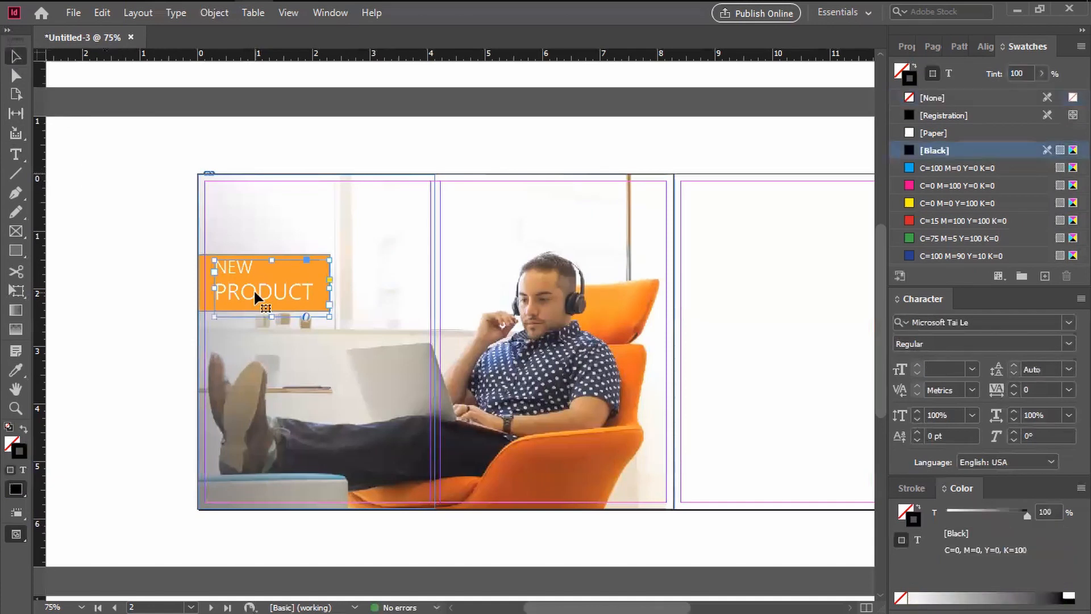
pyautogui.doubleClick(299, 290)
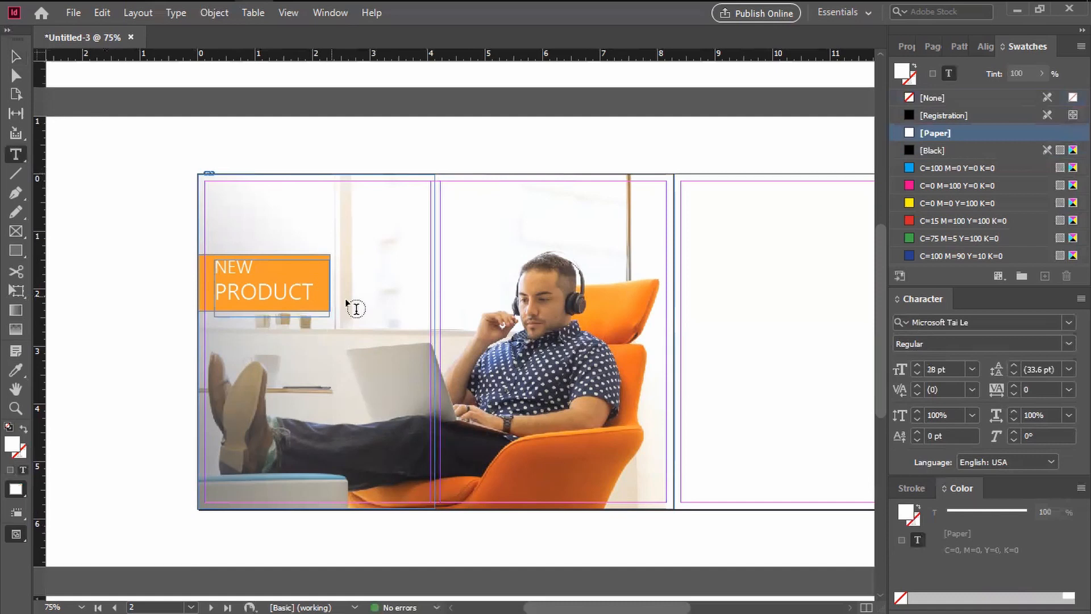
pyautogui.moveTo(319, 294); pyautogui.dragTo(181, 255)
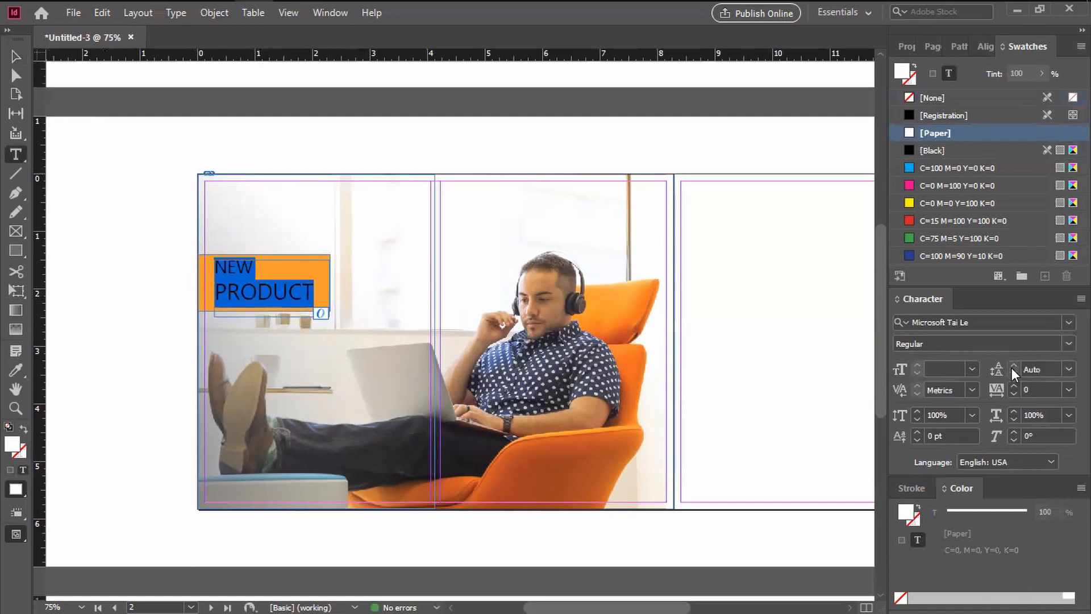
pyautogui.click(1068, 370)
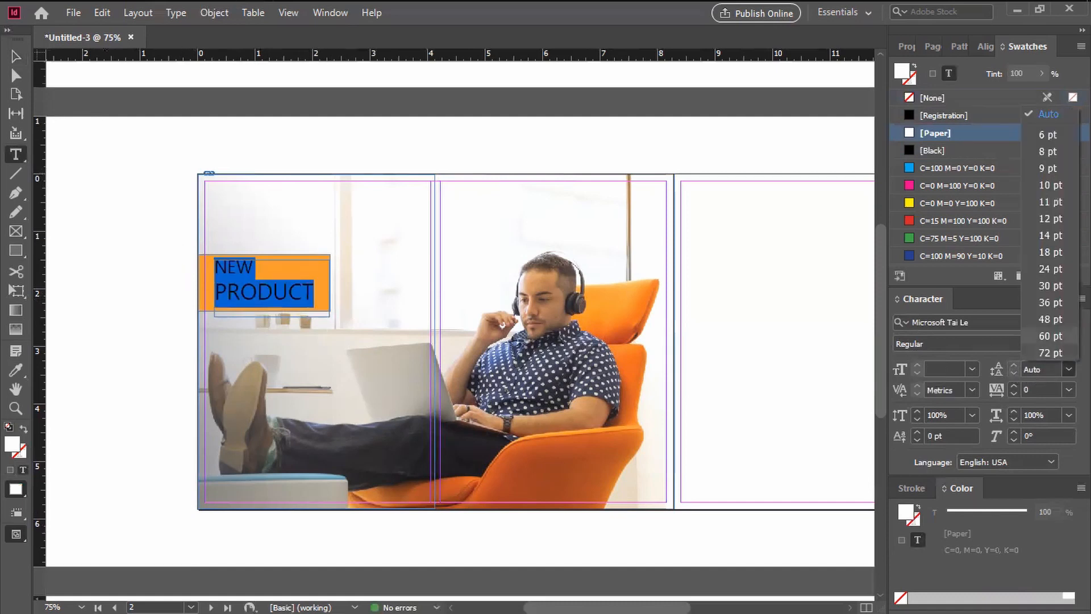
pyautogui.click(1055, 221)
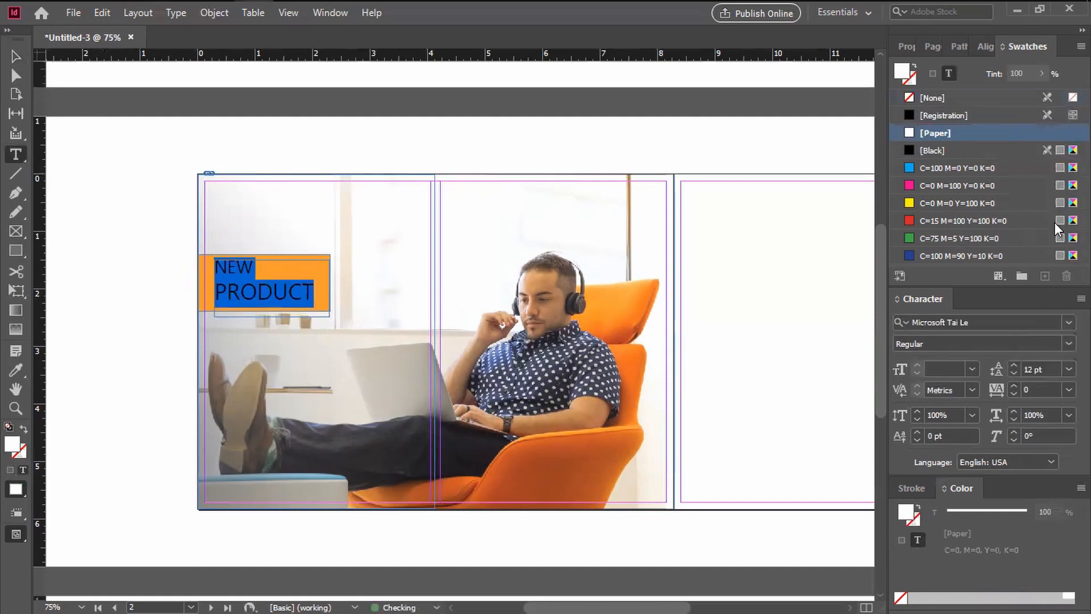
pyautogui.click(1013, 366)
pyautogui.click(1013, 366)
pyautogui.click(1013, 367)
pyautogui.click(1014, 366)
pyautogui.click(1013, 367)
pyautogui.click(1014, 367)
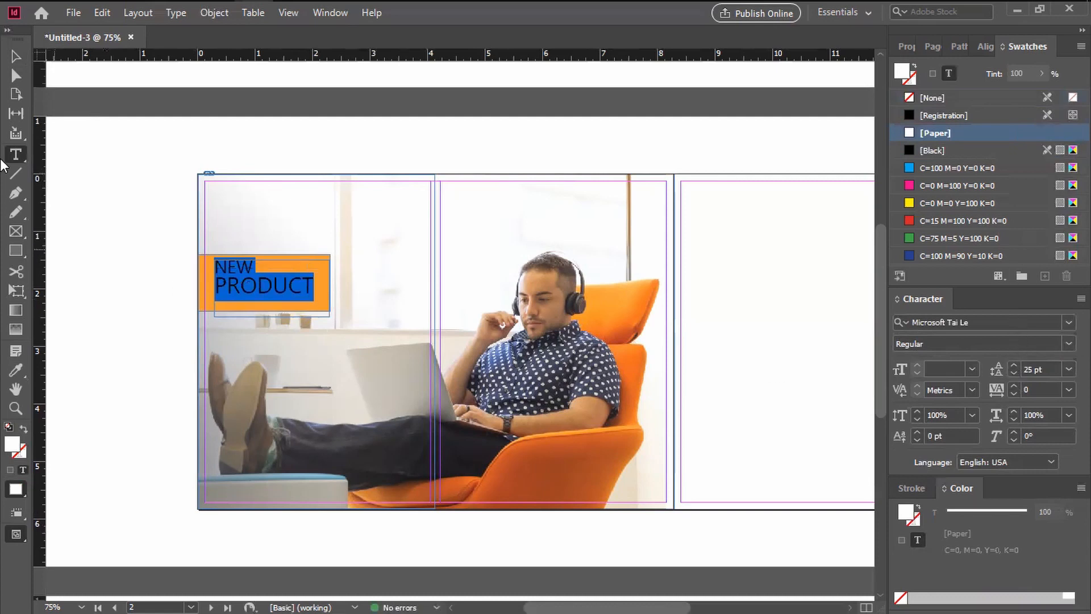
# Nudge the heading frame slightly down and right to centre the text on the orange block, and deselect it
pyautogui.click(16, 55)
pyautogui.press('Down')
pyautogui.press('Down')
pyautogui.press('Down')
pyautogui.press('Down')
pyautogui.press('Down')
pyautogui.press('Right')
pyautogui.press('Right')
pyautogui.press('Right')
pyautogui.press('Right')
pyautogui.press('Right')
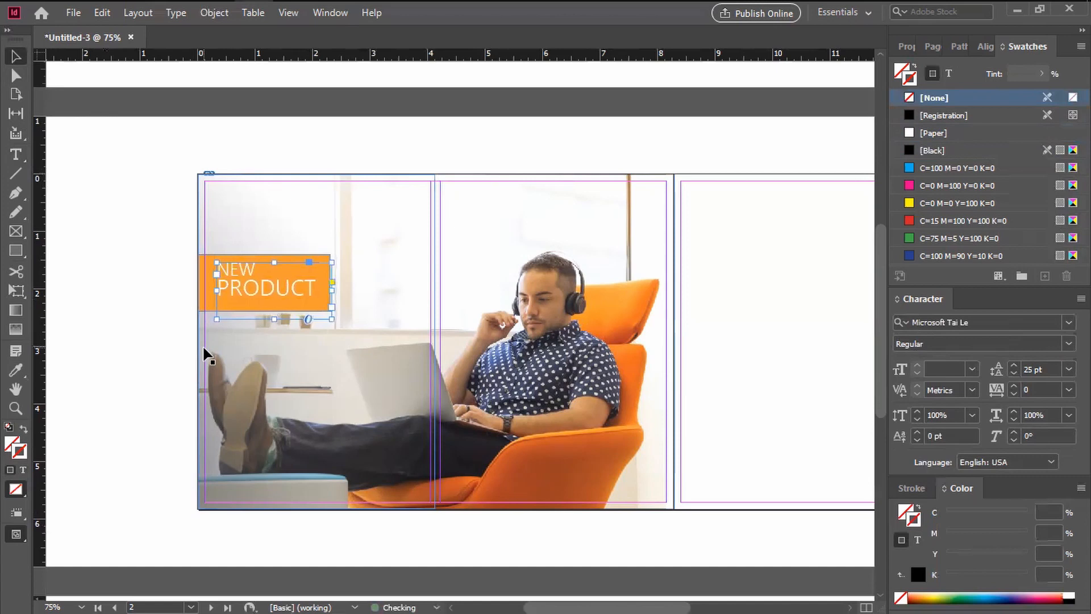
pyautogui.click(115, 369)
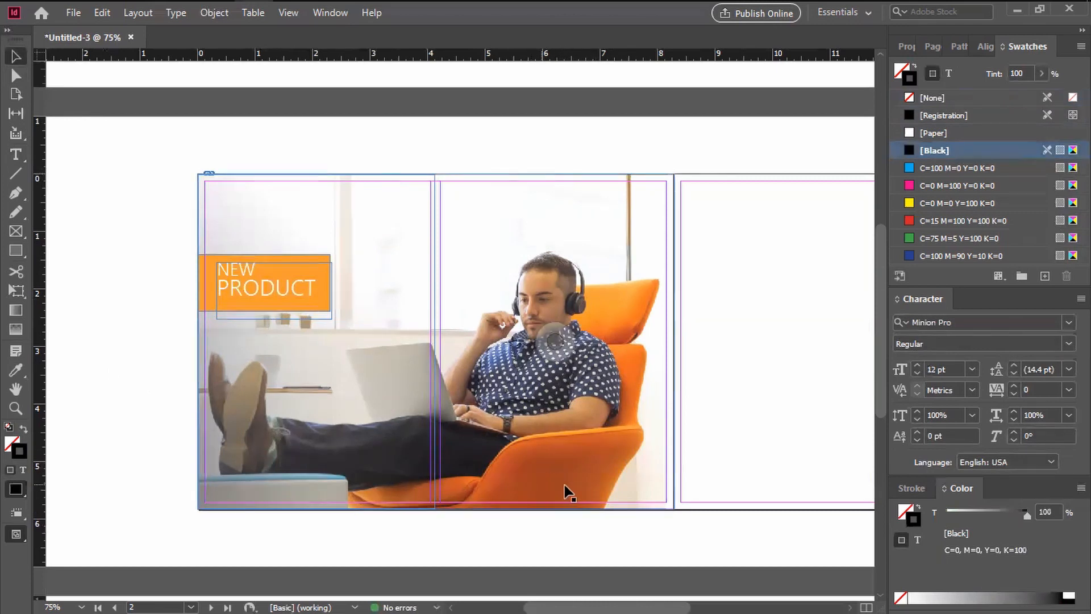
# Add a text frame about 0.9 in wide and 0.5 in high reading "RM" over the lower part of the orange chair
pyautogui.hotkey('ctrl', '=')
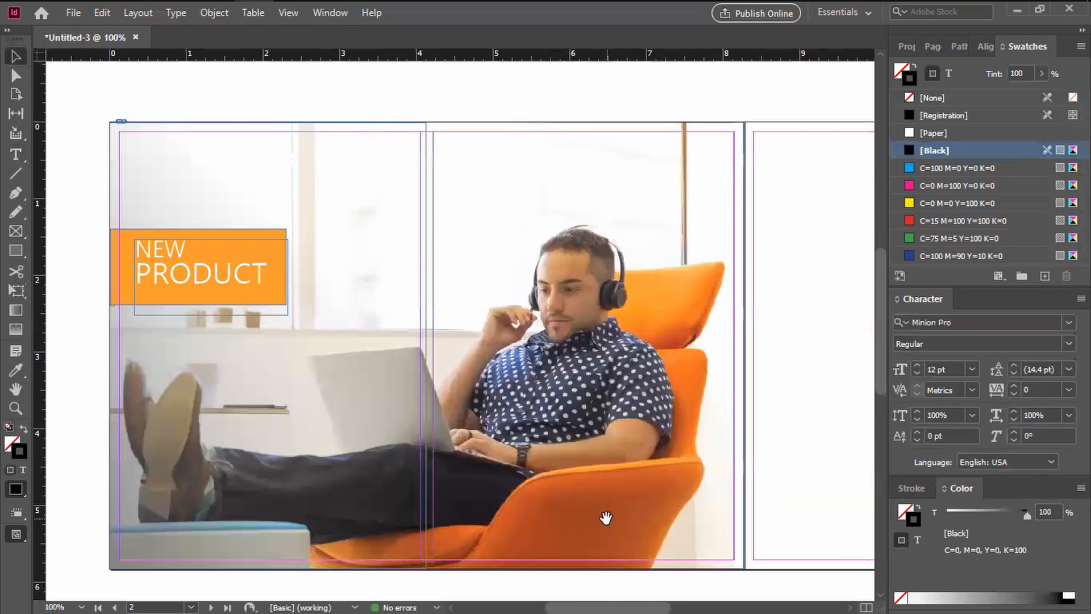
pyautogui.moveTo(606, 518); pyautogui.dragTo(468, 351)
pyautogui.press('t')
pyautogui.moveTo(407, 321)
pyautogui.mouseDown()
pyautogui.moveTo(482, 370)
pyautogui.moveTo(475, 359)
pyautogui.mouseUp()
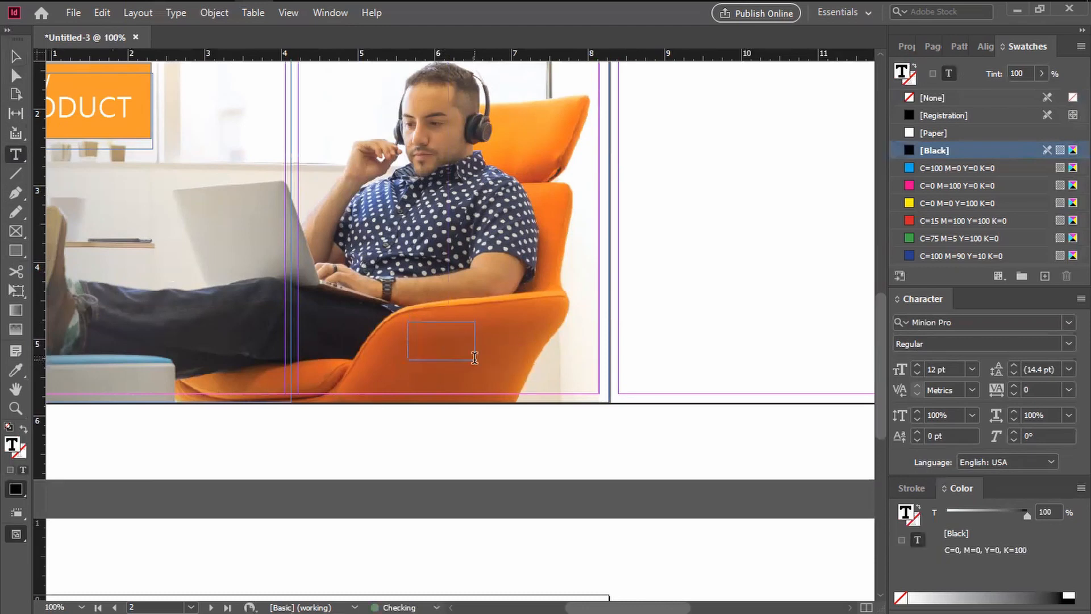
pyautogui.write('RM')
pyautogui.click(18, 55)
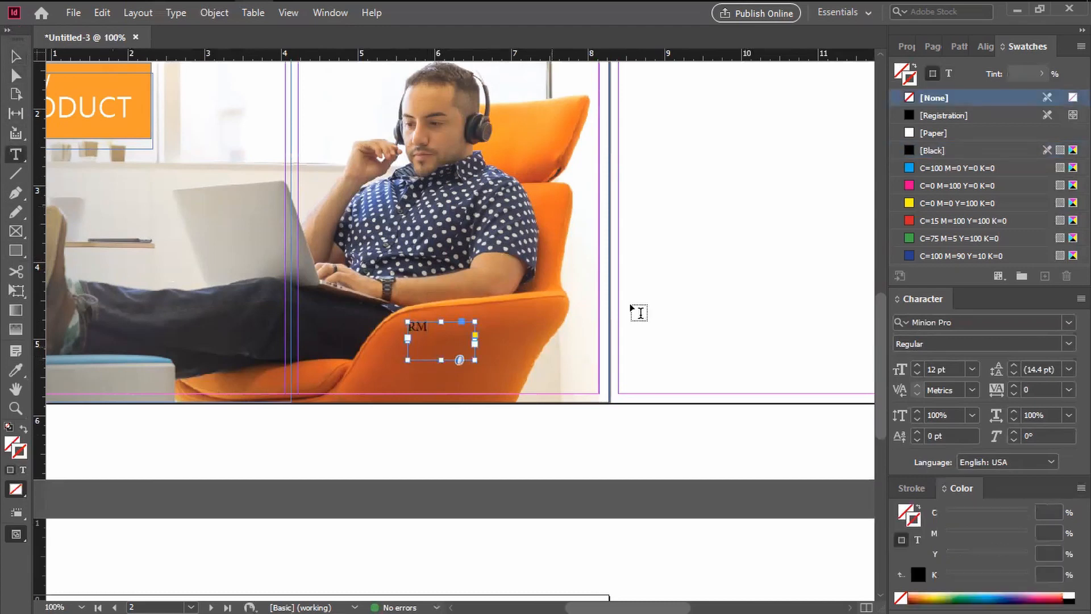
# Add two separate text frames, one reading "ONLY" over the chair's backrest edge and one reading "39" near the photo's lower-right corner
pyautogui.moveTo(543, 246); pyautogui.dragTo(608, 289)
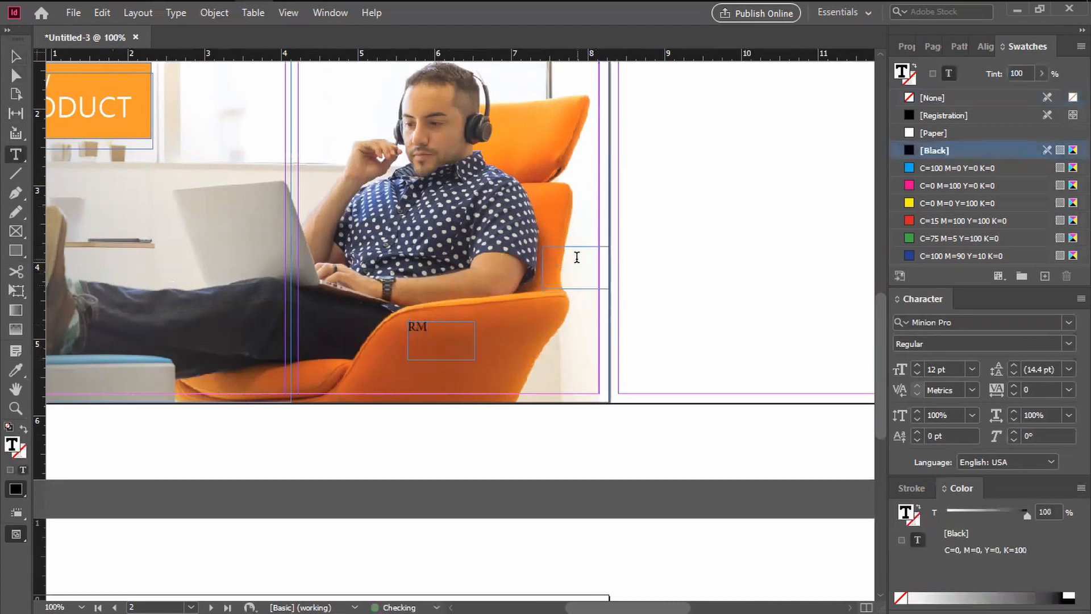
pyautogui.write('ONLY')
pyautogui.click(16, 56)
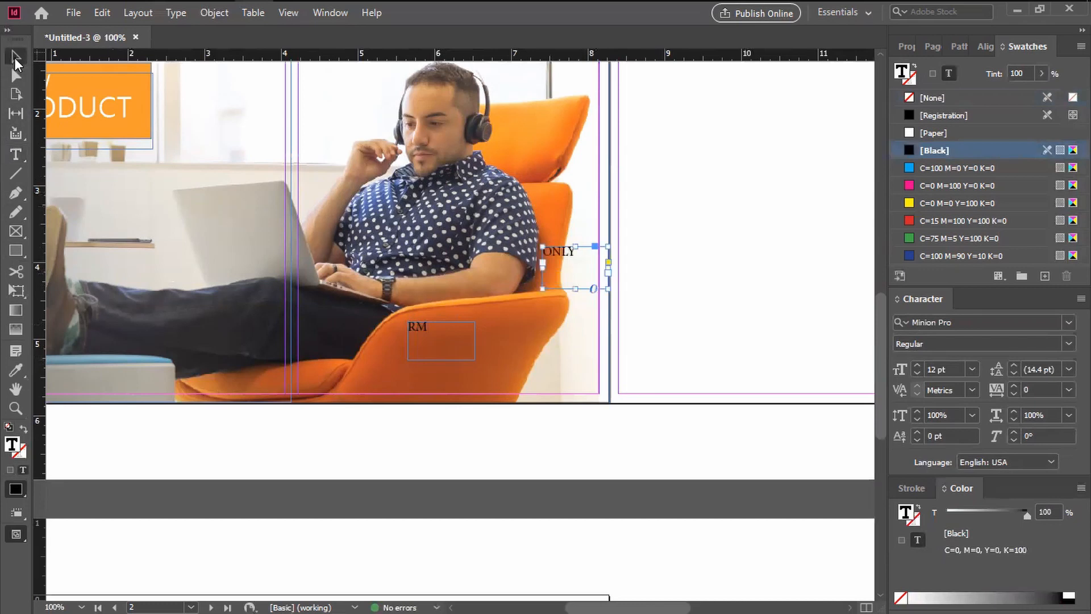
pyautogui.click(17, 154)
pyautogui.moveTo(539, 347); pyautogui.dragTo(585, 390)
pyautogui.write('39')
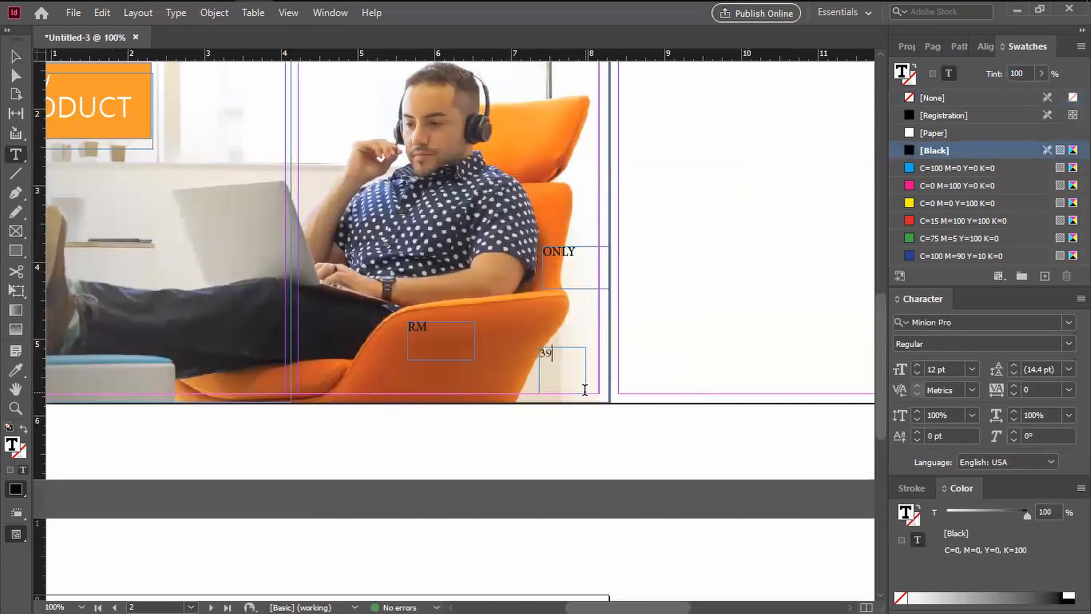
pyautogui.click(16, 56)
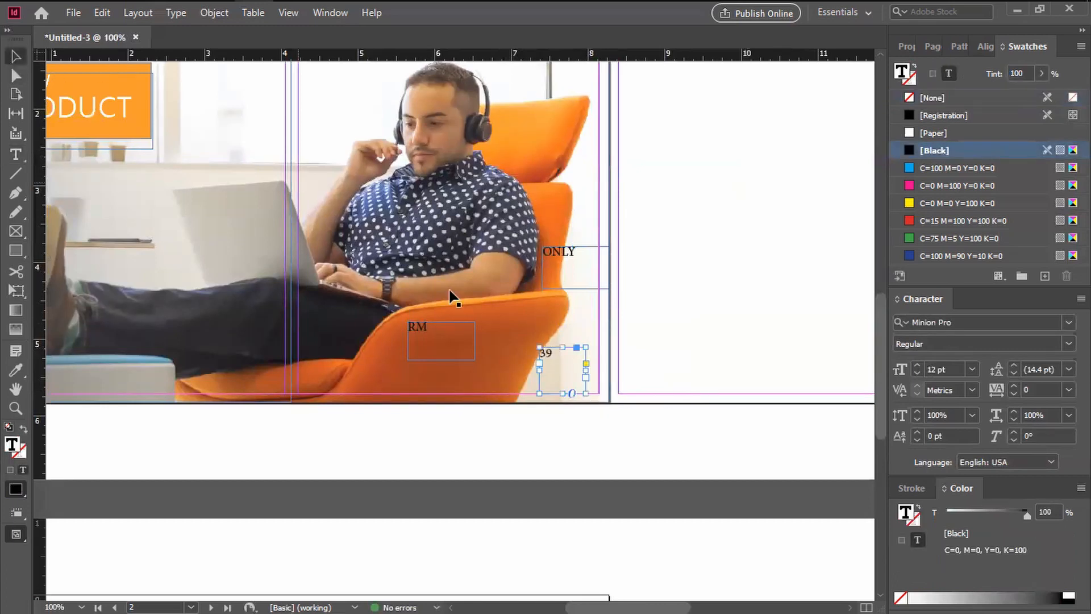
# Duplicate the "39" frame onto the chair and replace the copy's text with ".90"
pyautogui.moveTo(545, 351); pyautogui.dragTo(484, 313)
pyautogui.press('t')
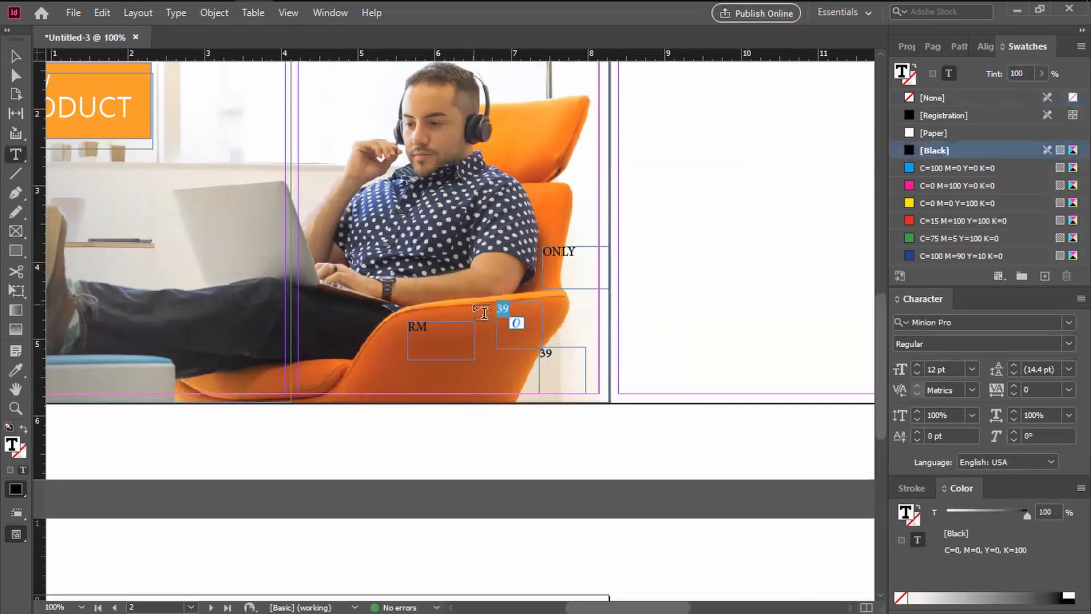
pyautogui.press('BackSpace')
pyautogui.click(17, 57)
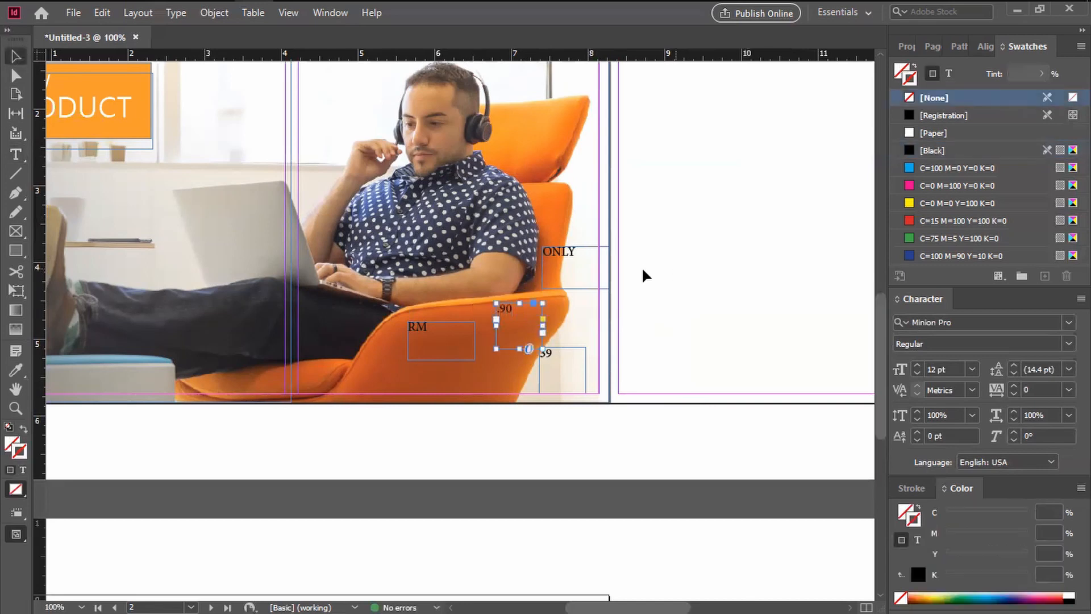
# Move the ".90" and "ONLY" frames onto the blank facing page and shift the "RM" frame slightly lower on the chair
pyautogui.moveTo(504, 310); pyautogui.dragTo(638, 353)
pyautogui.moveTo(568, 258); pyautogui.dragTo(691, 291)
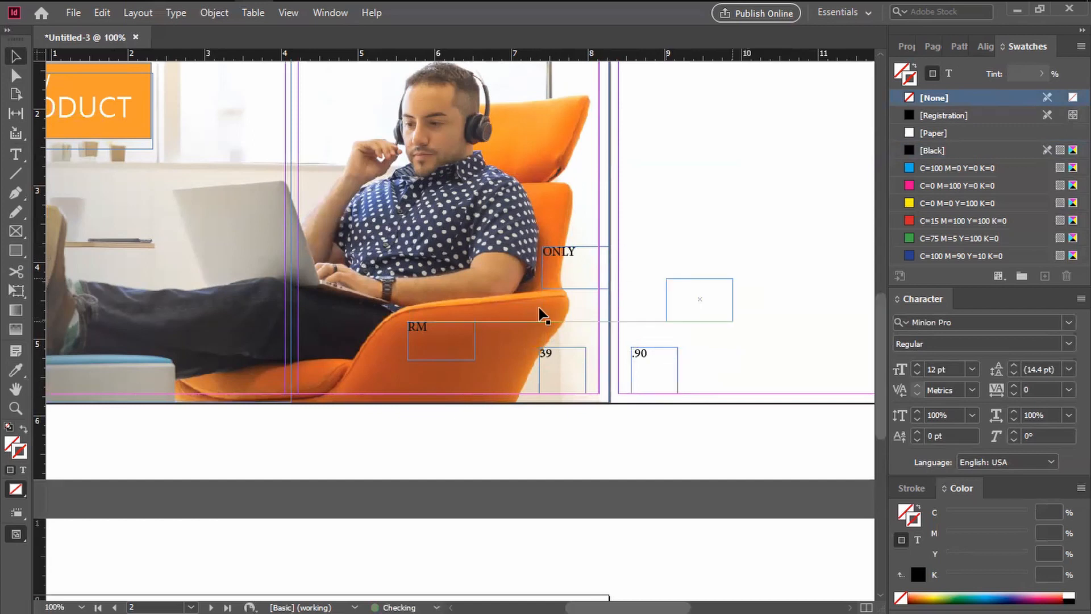
pyautogui.click(419, 348)
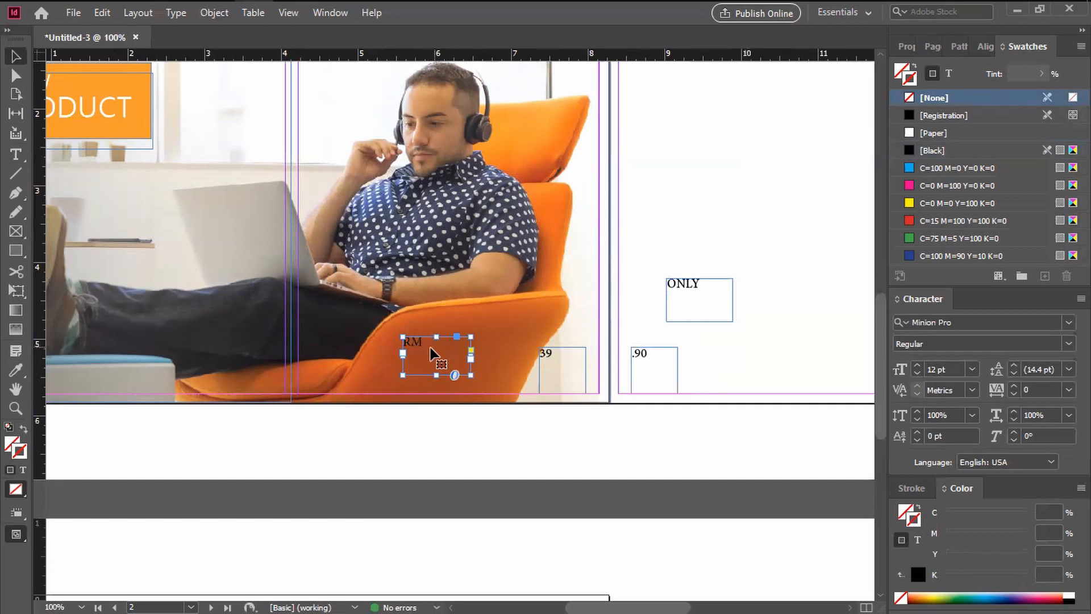
# Change the font of the "RM" text on the chair to Microsoft Tai Le Regular
pyautogui.doubleClick(420, 342)
pyautogui.hotkey('ctrl', 'a')
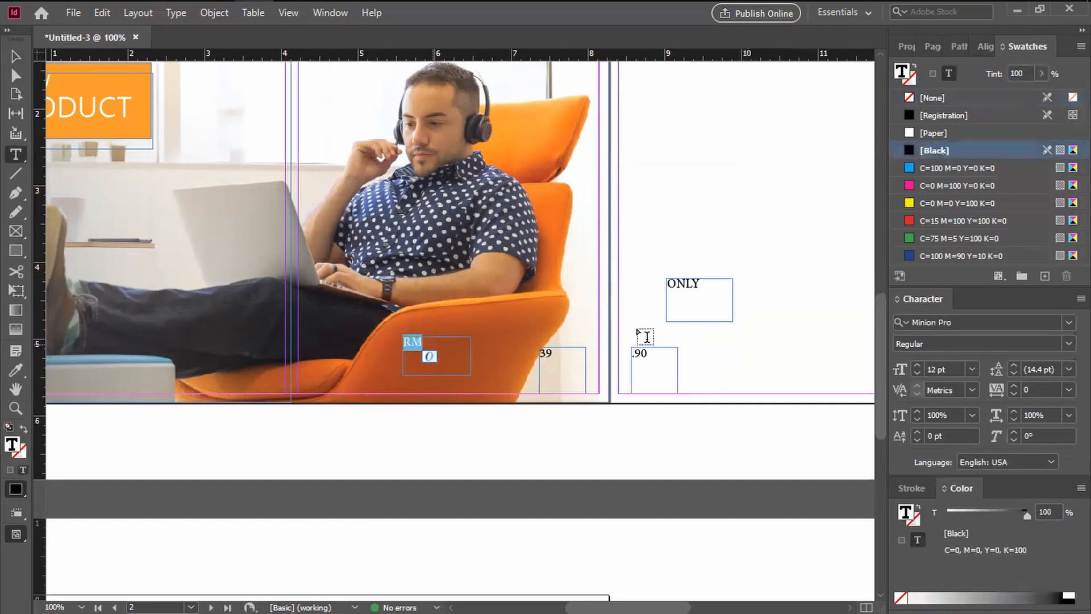
pyautogui.click(989, 322)
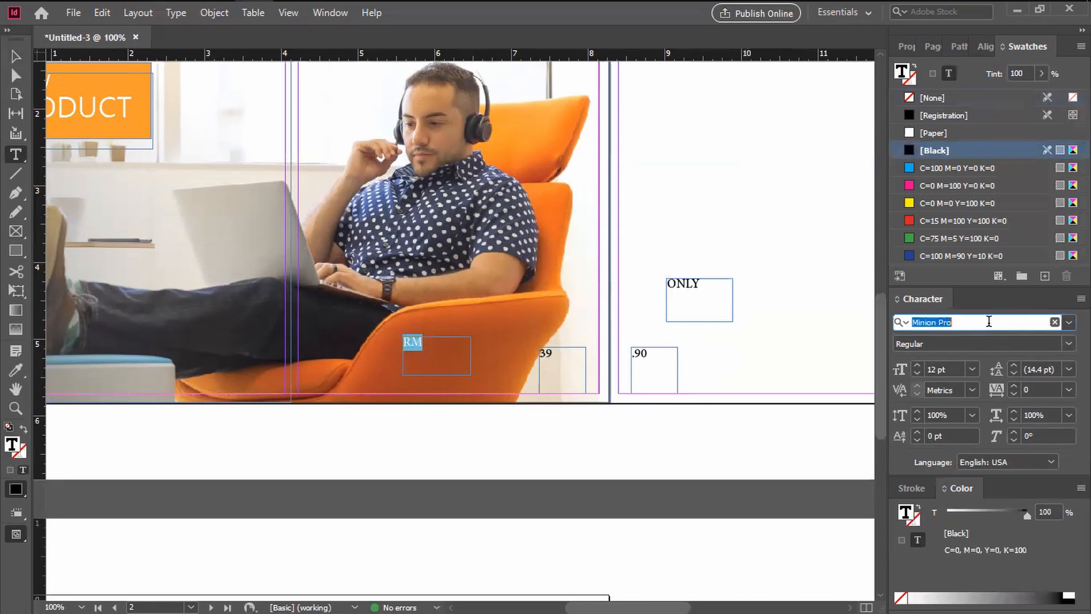
pyautogui.write('micr')
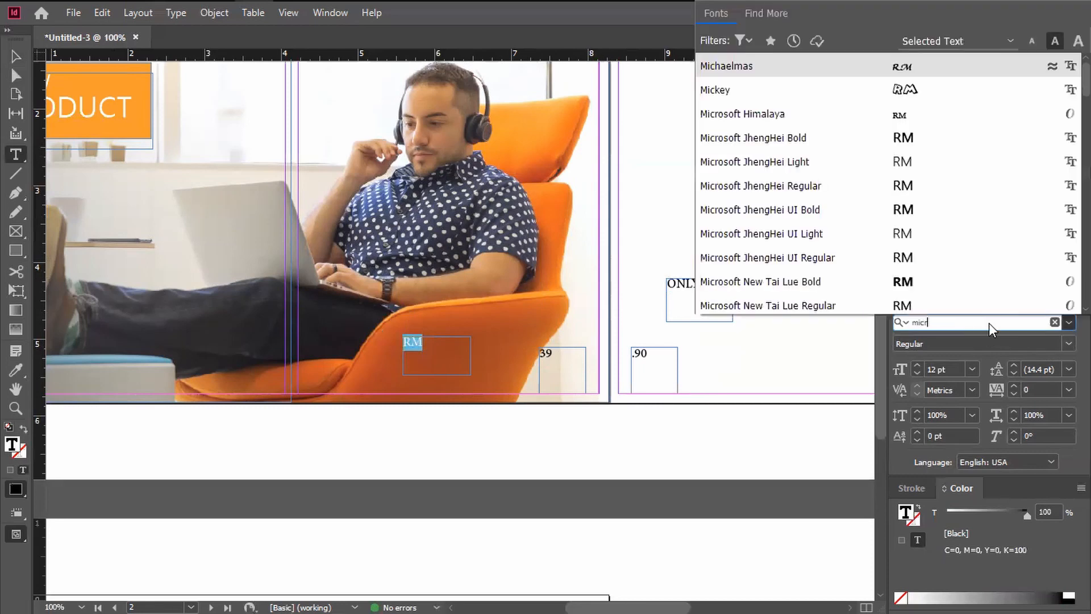
pyautogui.write('osp')
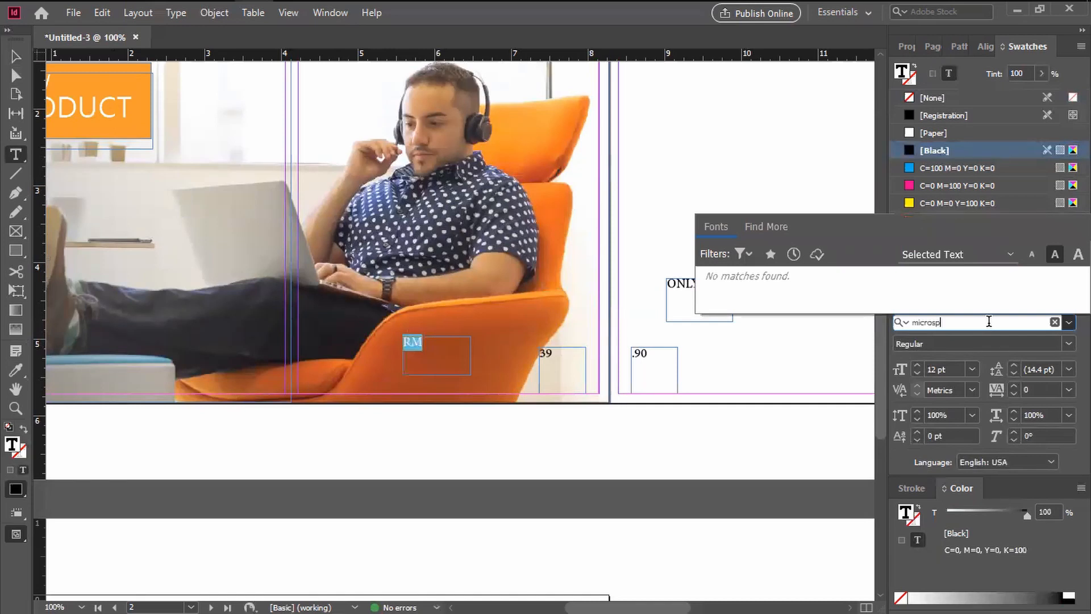
pyautogui.press('BackSpace')
pyautogui.write('oft')
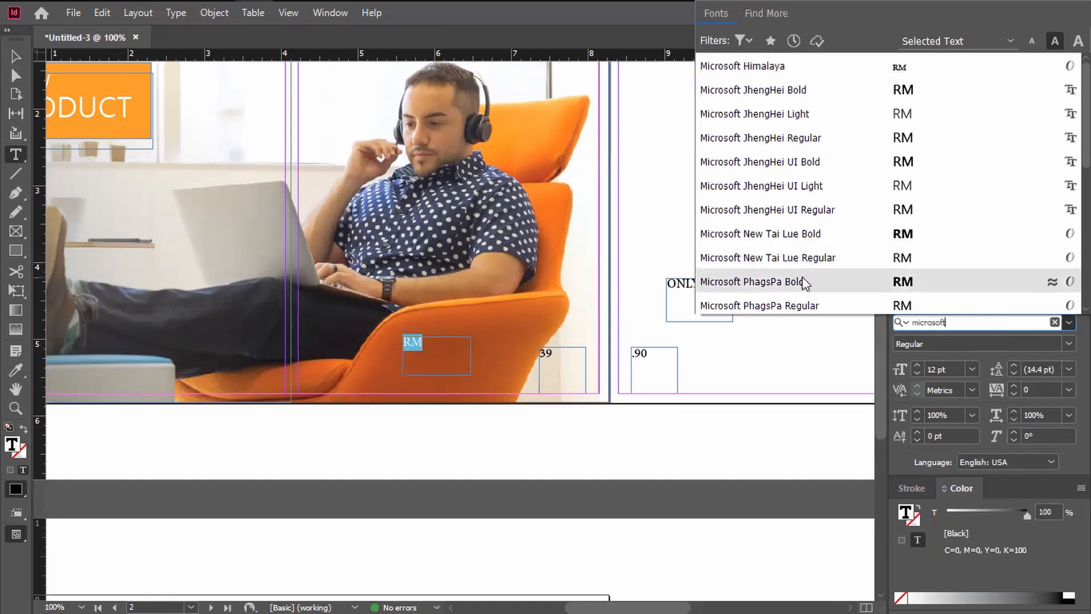
pyautogui.scroll(-4, 799, 210)
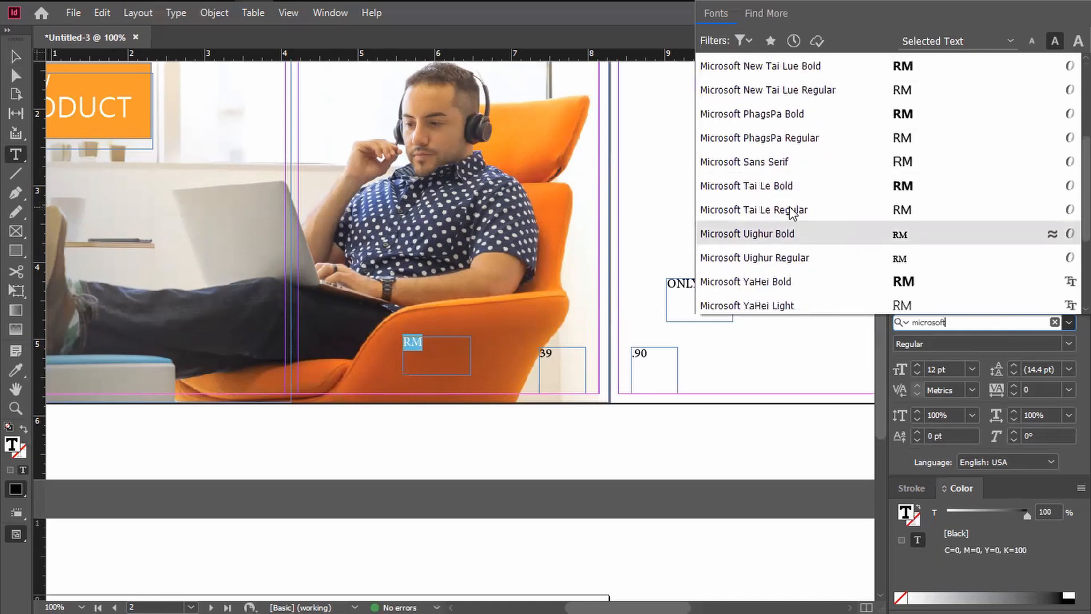
pyautogui.click(786, 211)
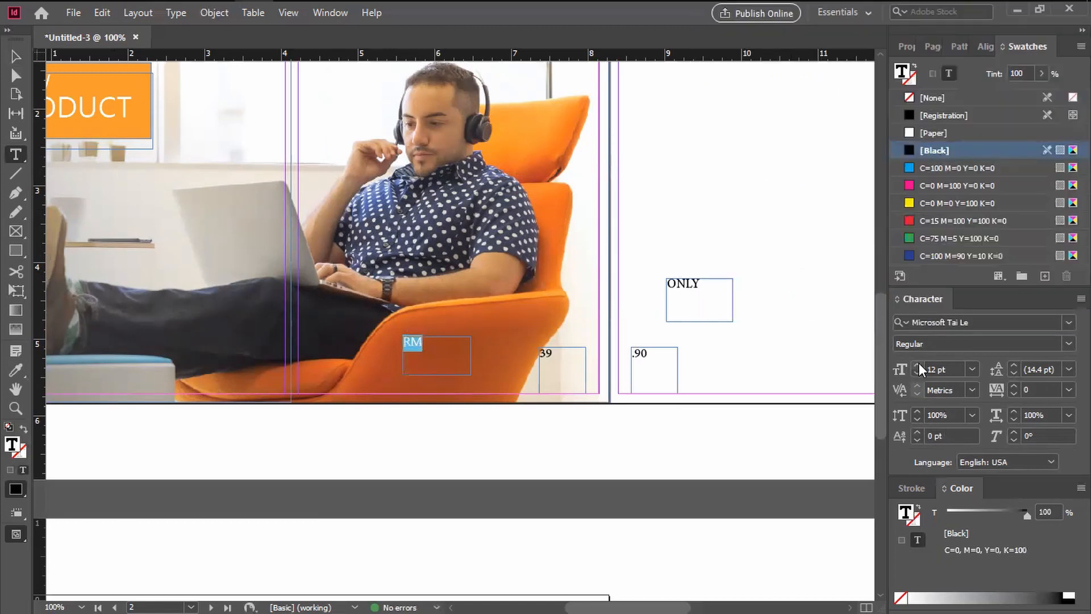
# Set the "RM" text to 16 pt and colour it with the [Paper] swatch
pyautogui.click(921, 364)
pyautogui.click(921, 364)
pyautogui.click(921, 364)
pyautogui.click(921, 364)
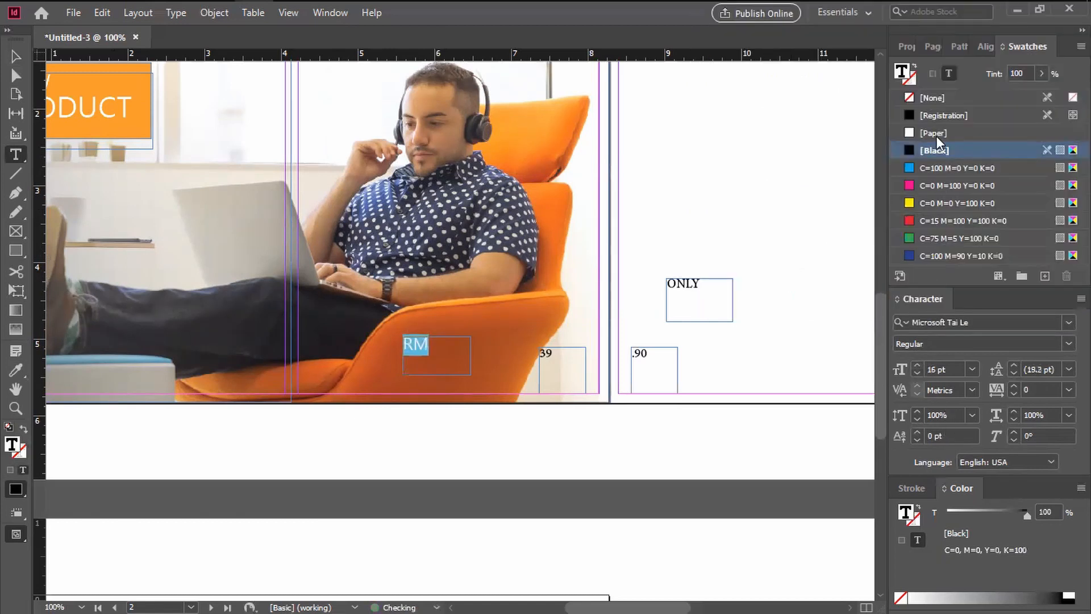
pyautogui.click(910, 134)
pyautogui.click(18, 52)
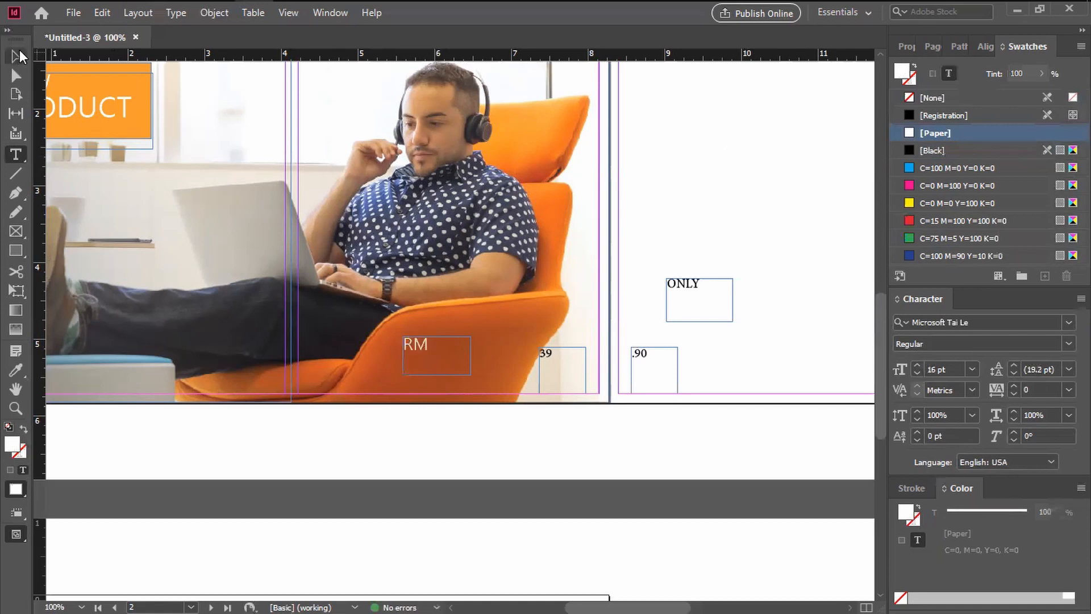
pyautogui.click(476, 412)
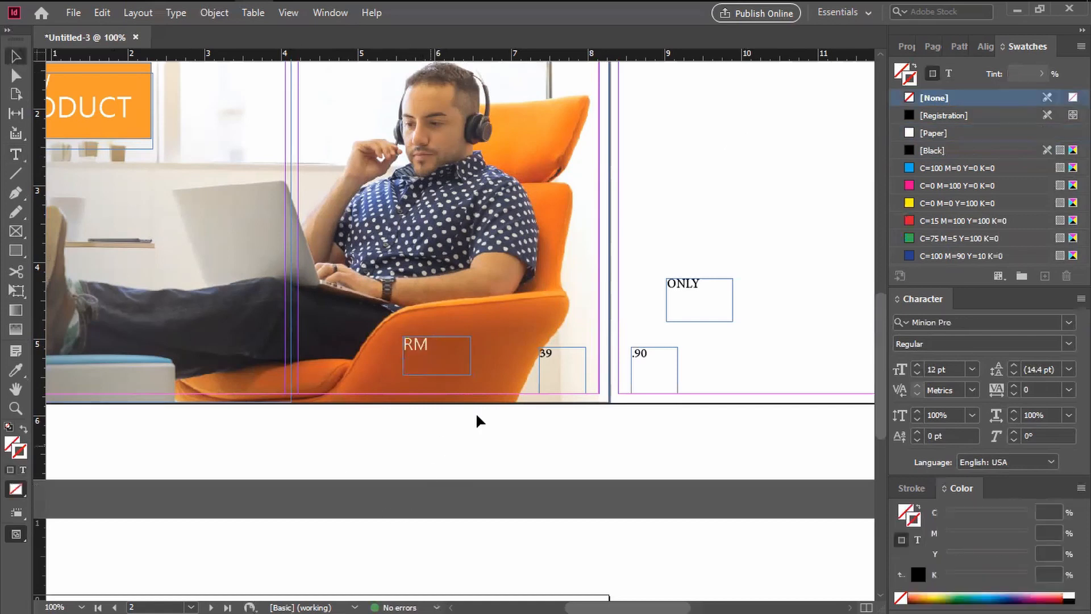
# Change the font of the "ONLY" text on the blank facing page to Microsoft Tai Le Regular
pyautogui.doubleClick(695, 284)
pyautogui.moveTo(714, 282); pyautogui.dragTo(639, 285)
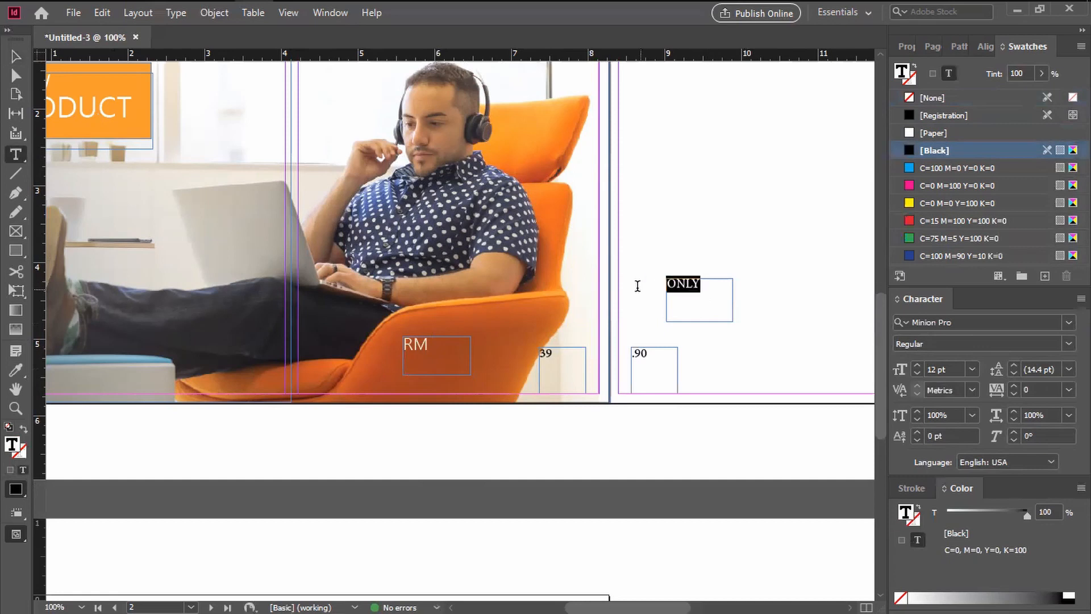
pyautogui.click(968, 321)
pyautogui.write('microsoft')
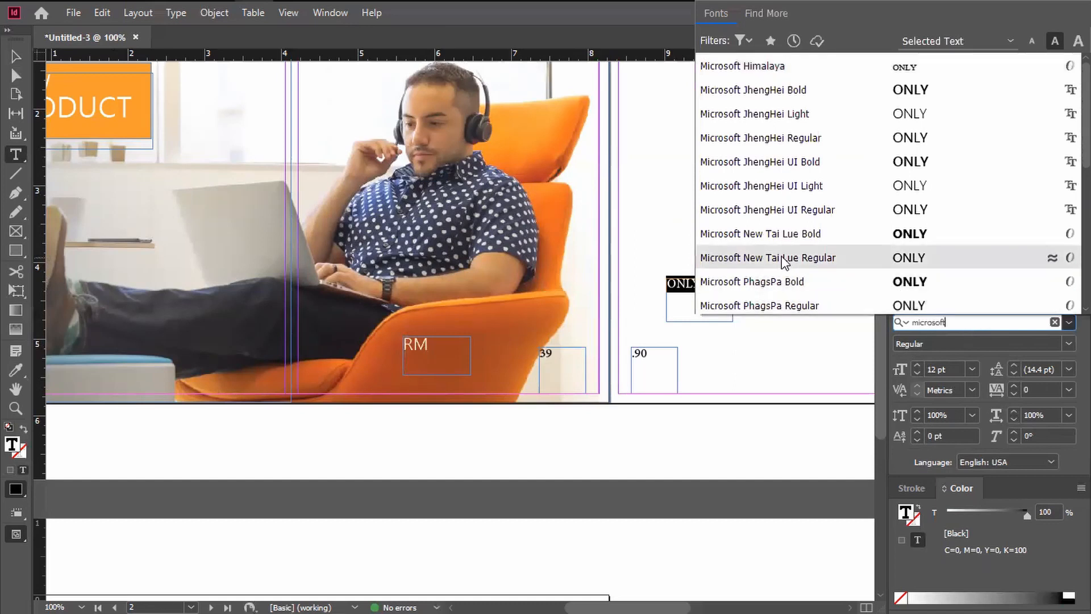
pyautogui.scroll(-2, 793, 264)
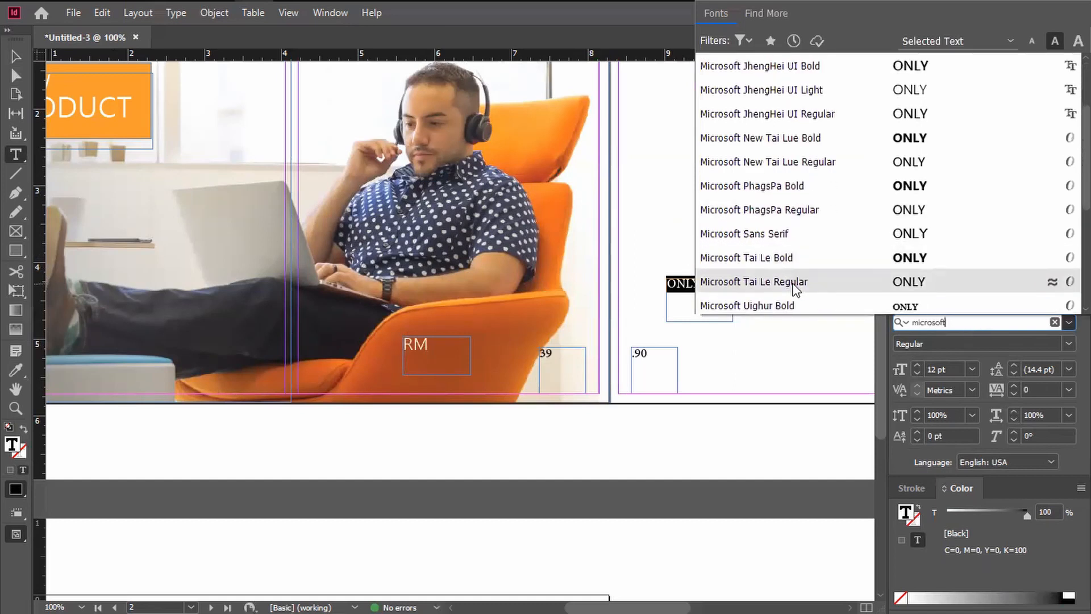
pyautogui.click(795, 290)
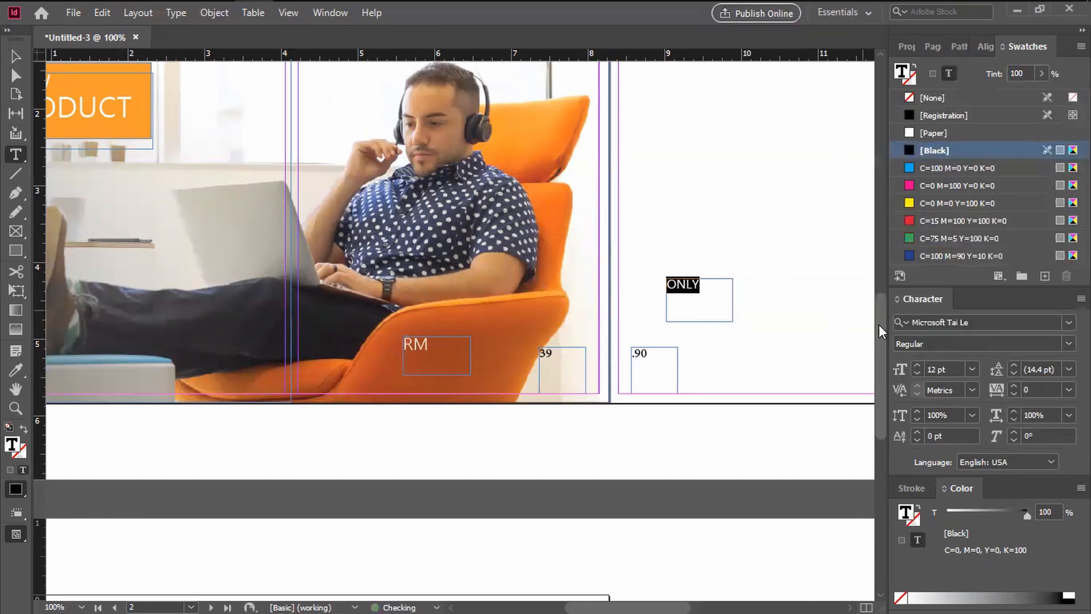
# Format the "ONLY" text at 16 pt in [Paper] and move its frame onto the photo, above "RM" at the man's forearm
pyautogui.click(916, 366)
pyautogui.click(917, 366)
pyautogui.click(917, 366)
pyautogui.click(916, 366)
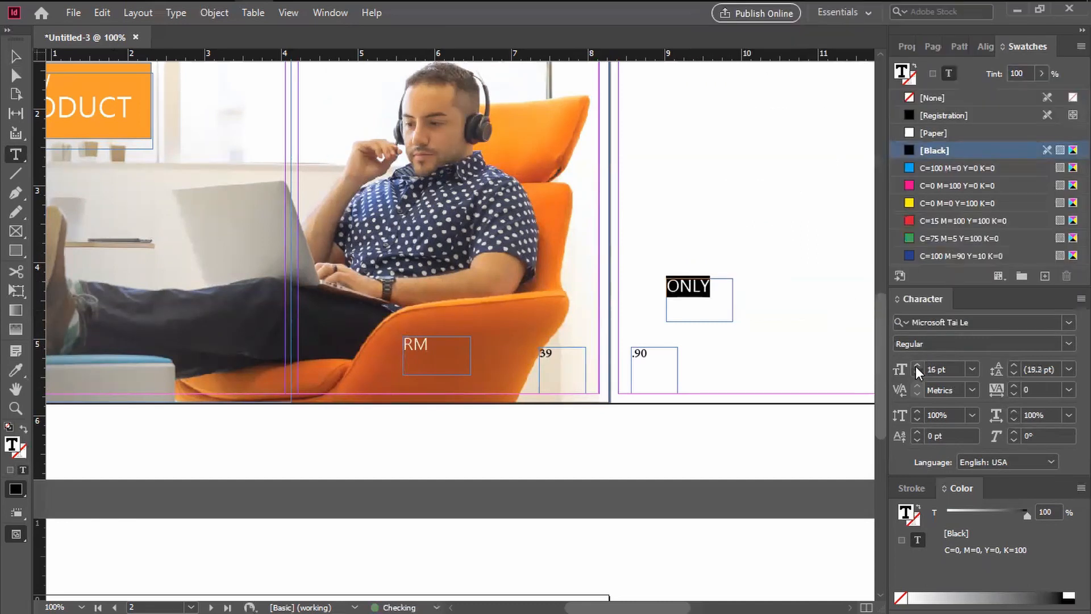
pyautogui.click(916, 132)
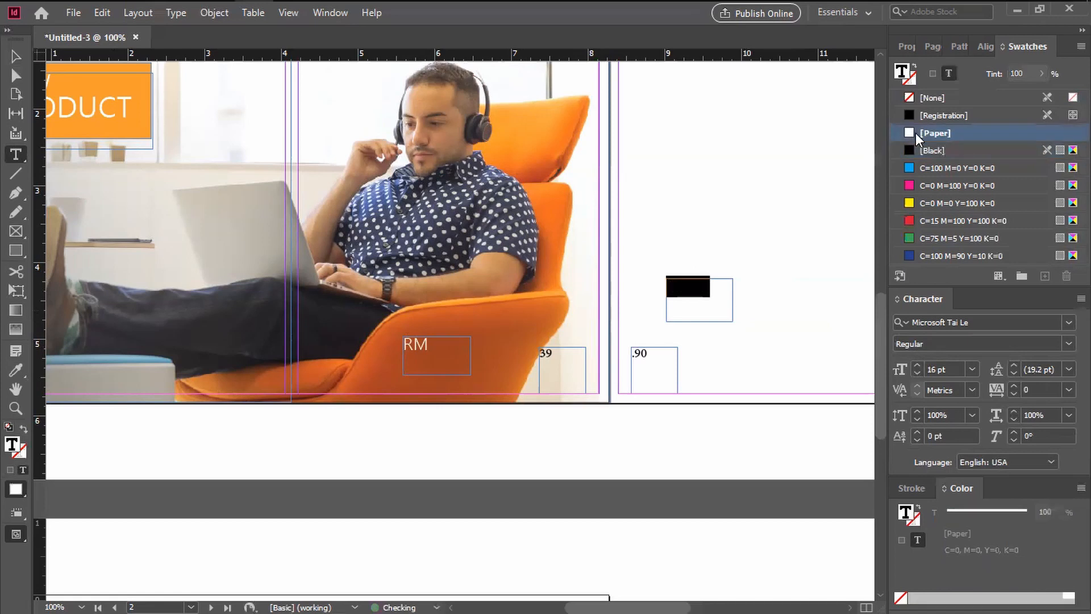
pyautogui.click(14, 53)
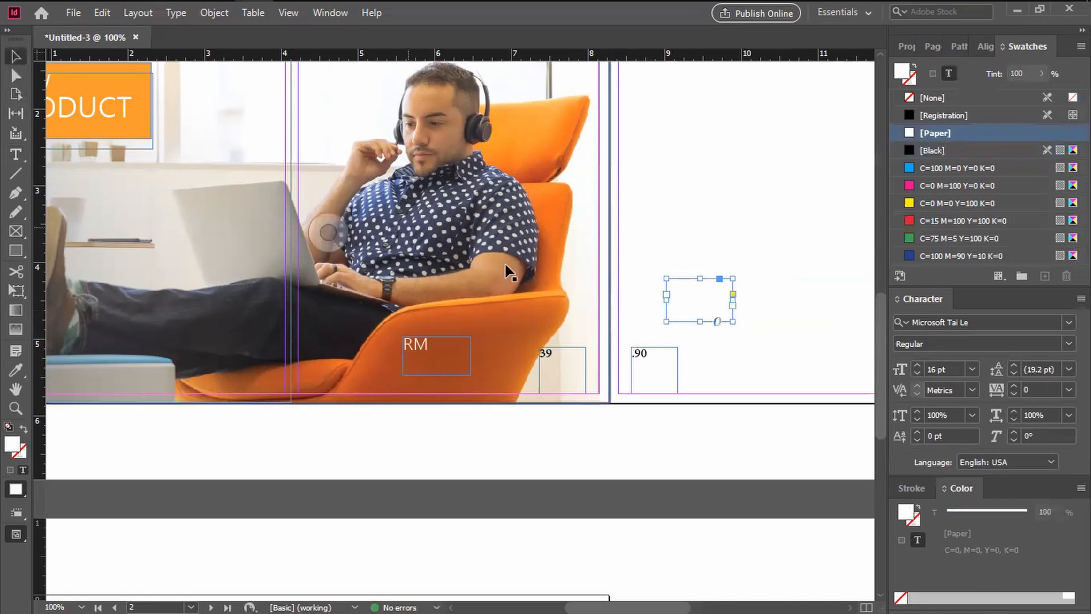
pyautogui.moveTo(692, 292); pyautogui.dragTo(480, 294)
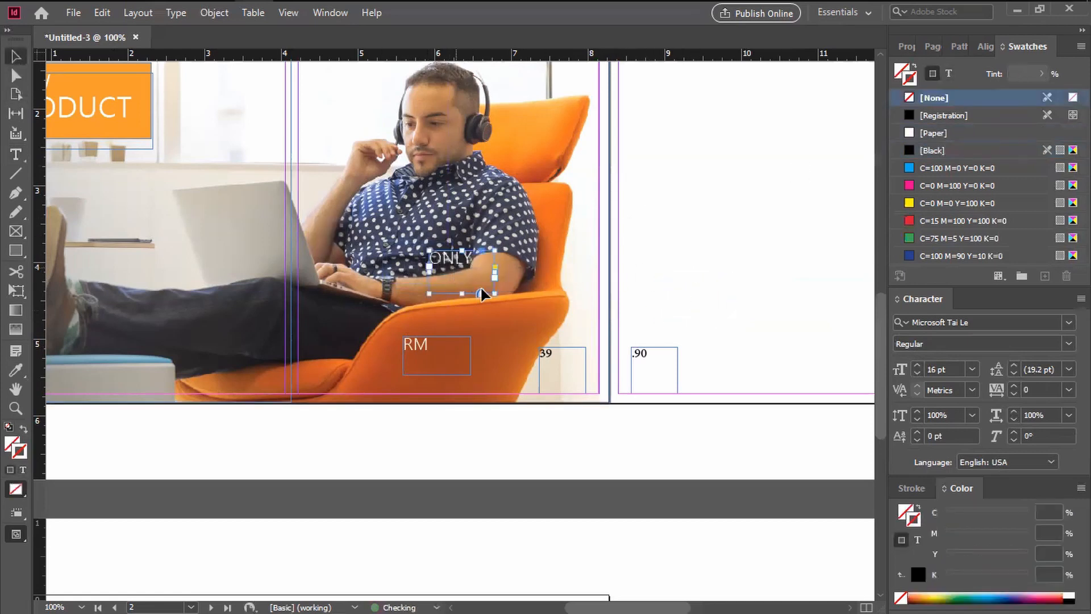
# Change the font of the "39" text near the photo's lower-right corner to Open Sans Light
pyautogui.doubleClick(554, 355)
pyautogui.moveTo(559, 353); pyautogui.dragTo(517, 350)
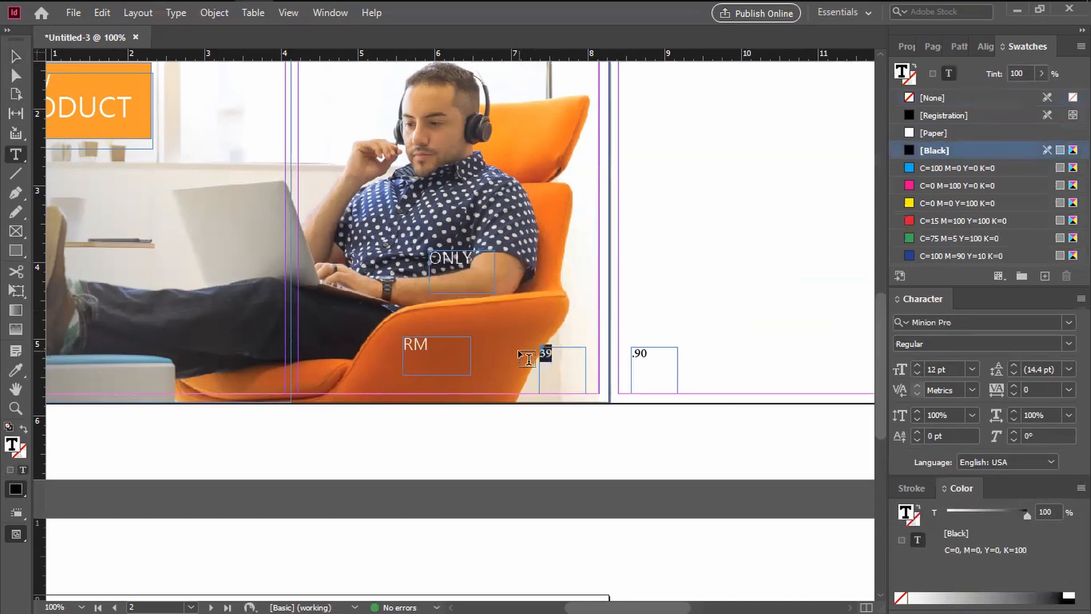
pyautogui.click(958, 317)
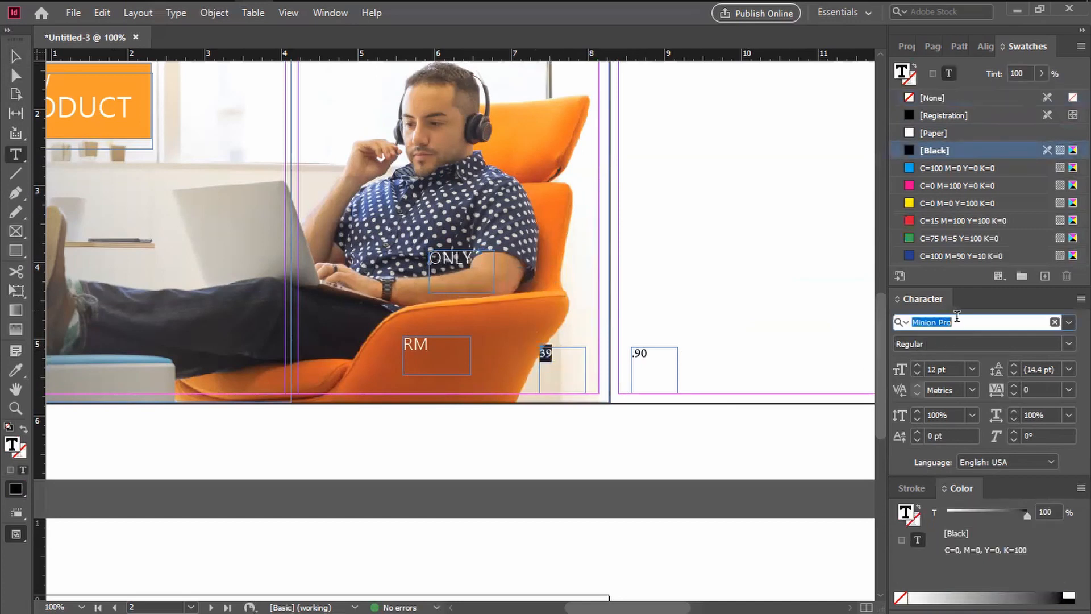
pyautogui.write('ope')
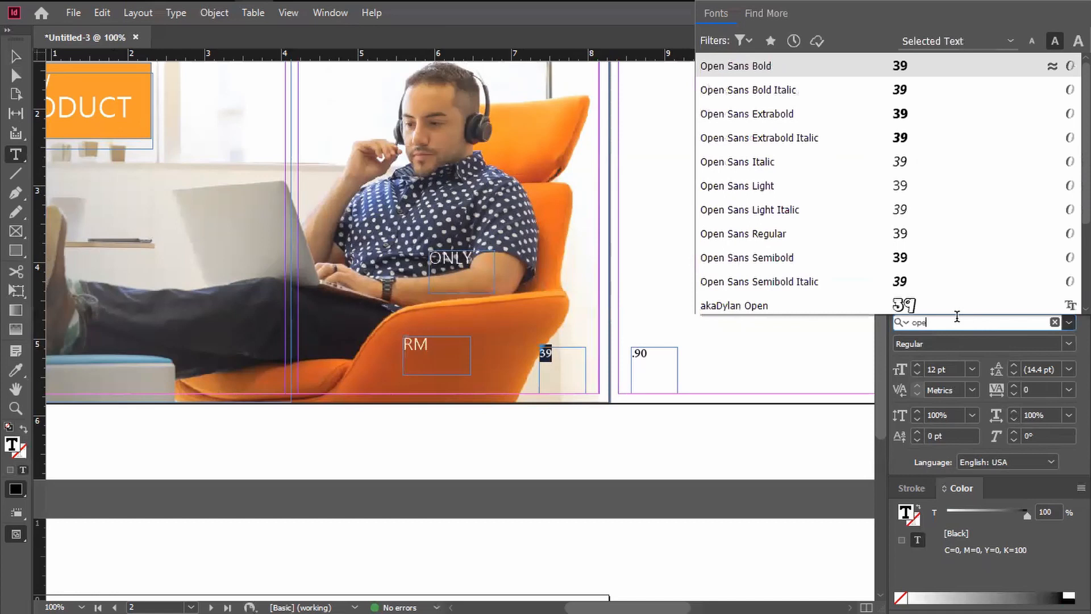
pyautogui.write('n sans')
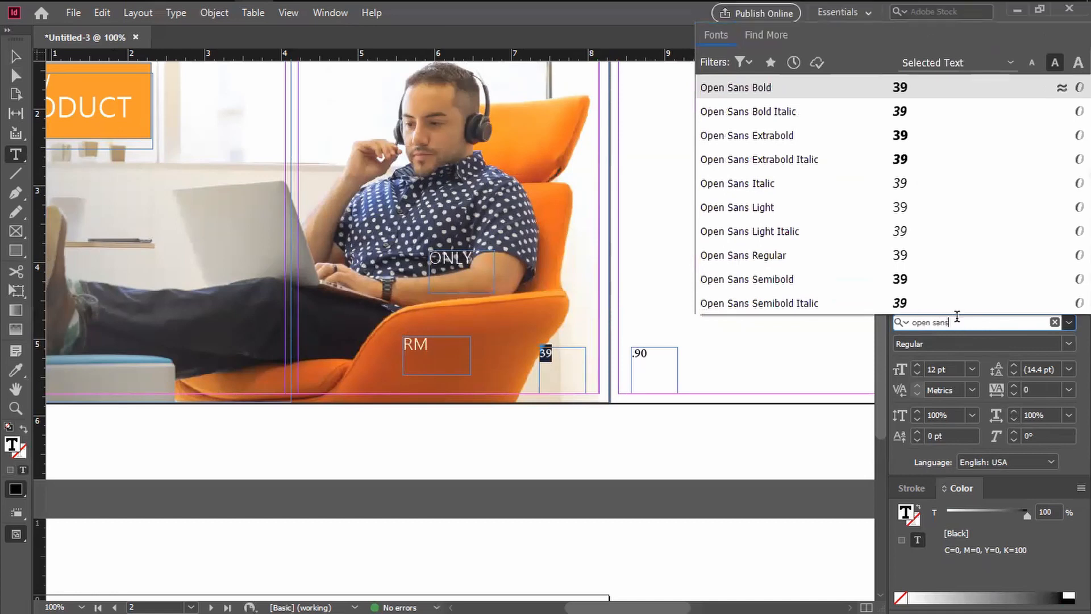
pyautogui.click(782, 202)
# Set the "39" text to 60 pt and enlarge its frame to about 1 in wide and 0.75 in high
pyautogui.click(918, 365)
pyautogui.click(917, 364)
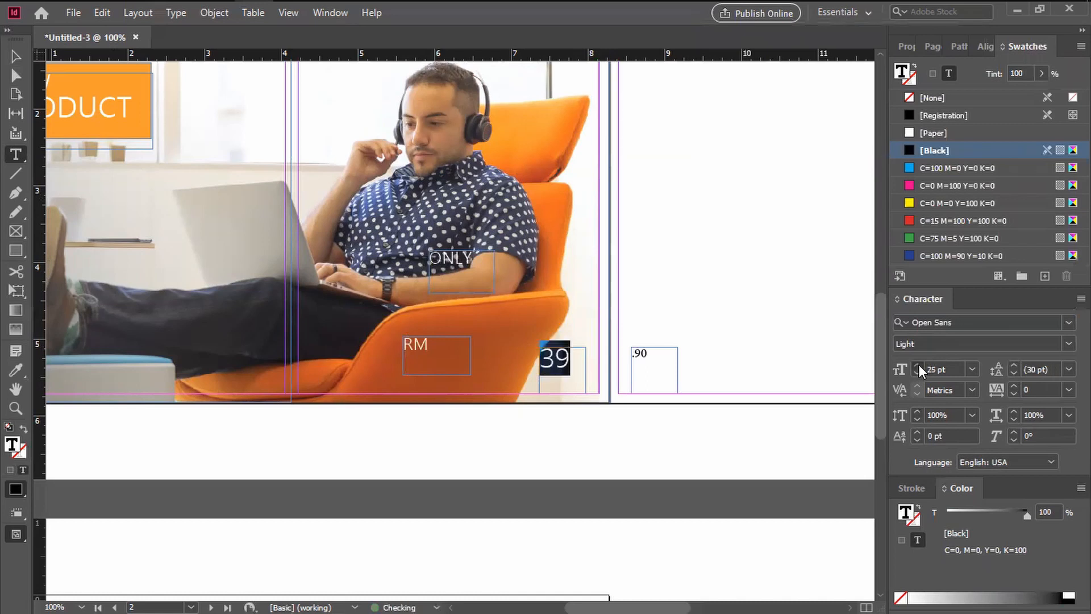
pyautogui.click(918, 365)
pyautogui.click(918, 365)
pyautogui.click(918, 365)
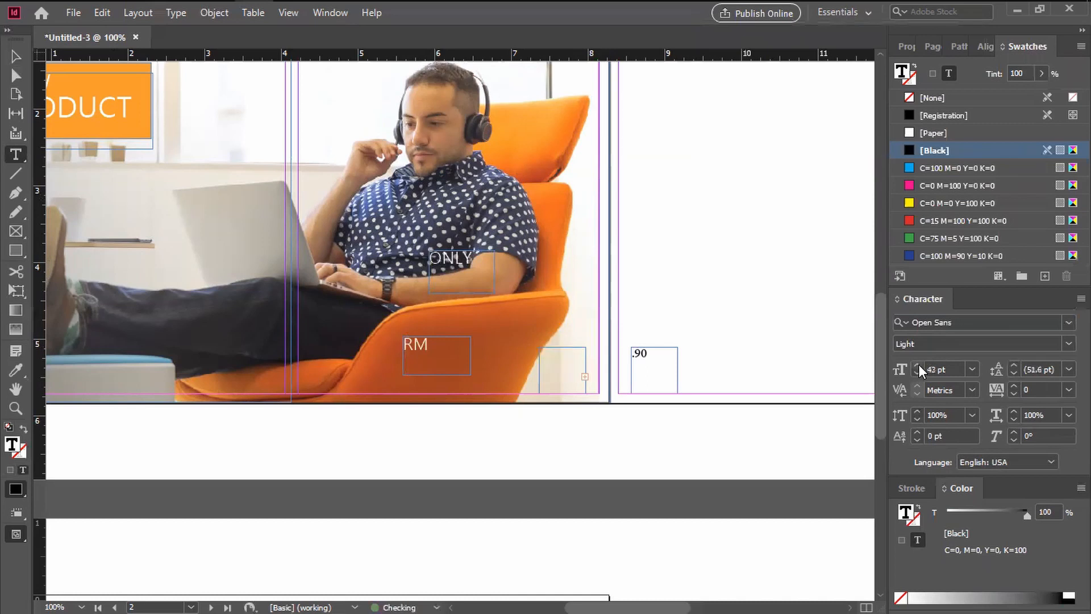
pyautogui.click(969, 369)
pyautogui.click(955, 336)
pyautogui.press('Escape')
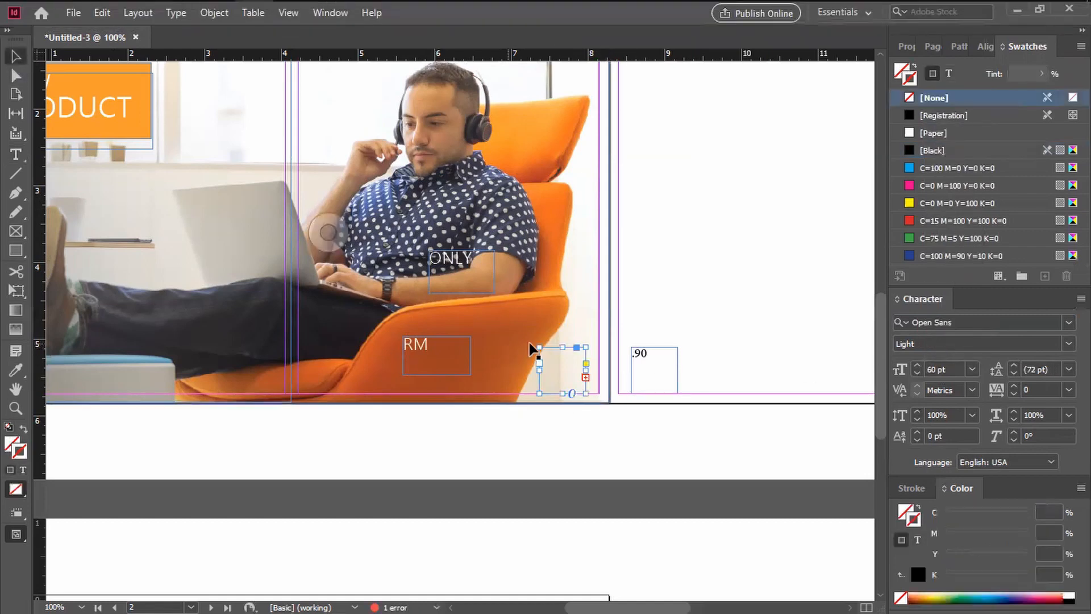
pyautogui.moveTo(561, 348)
pyautogui.mouseDown()
pyautogui.moveTo(565, 314)
pyautogui.moveTo(511, 304)
pyautogui.moveTo(547, 322)
pyautogui.moveTo(548, 338)
pyautogui.mouseUp()
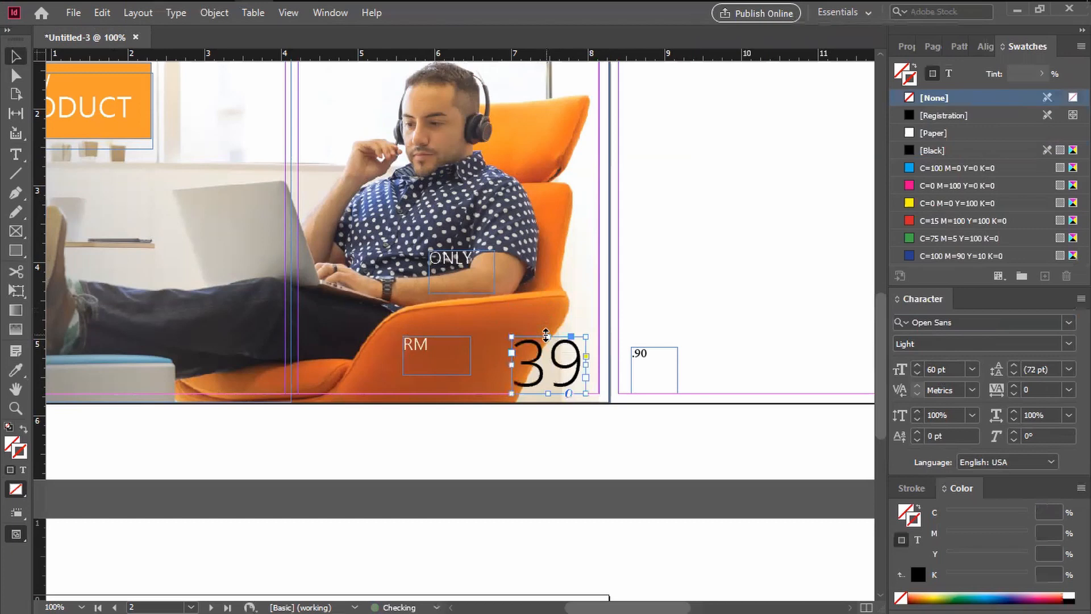
# Change the font of the ".90" text on the facing page to Open Sans Light
pyautogui.doubleClick(647, 353)
pyautogui.moveTo(649, 352); pyautogui.dragTo(609, 353)
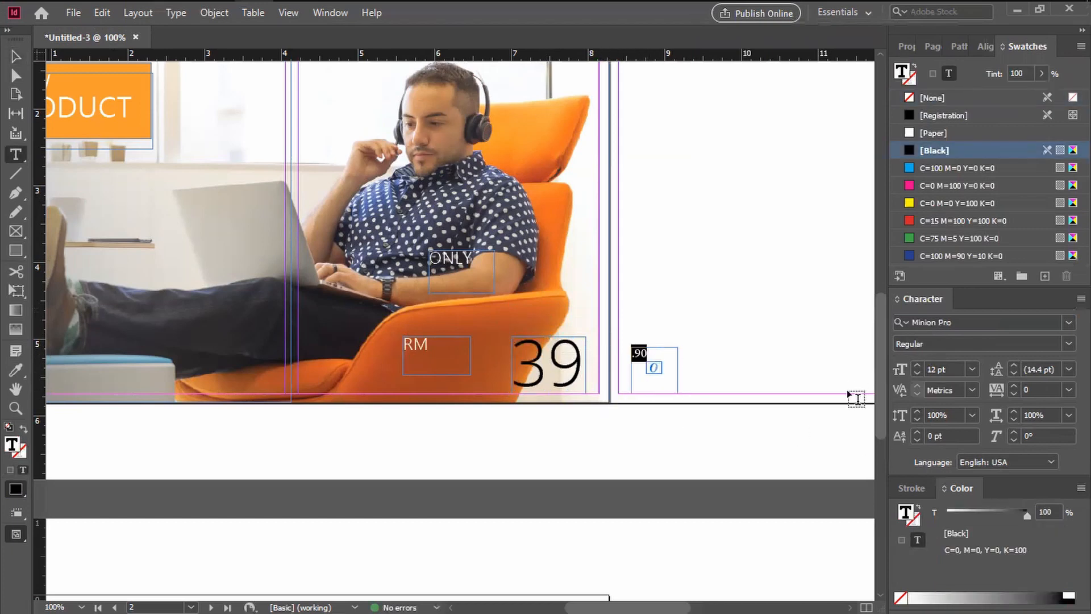
pyautogui.click(955, 322)
pyautogui.write('op')
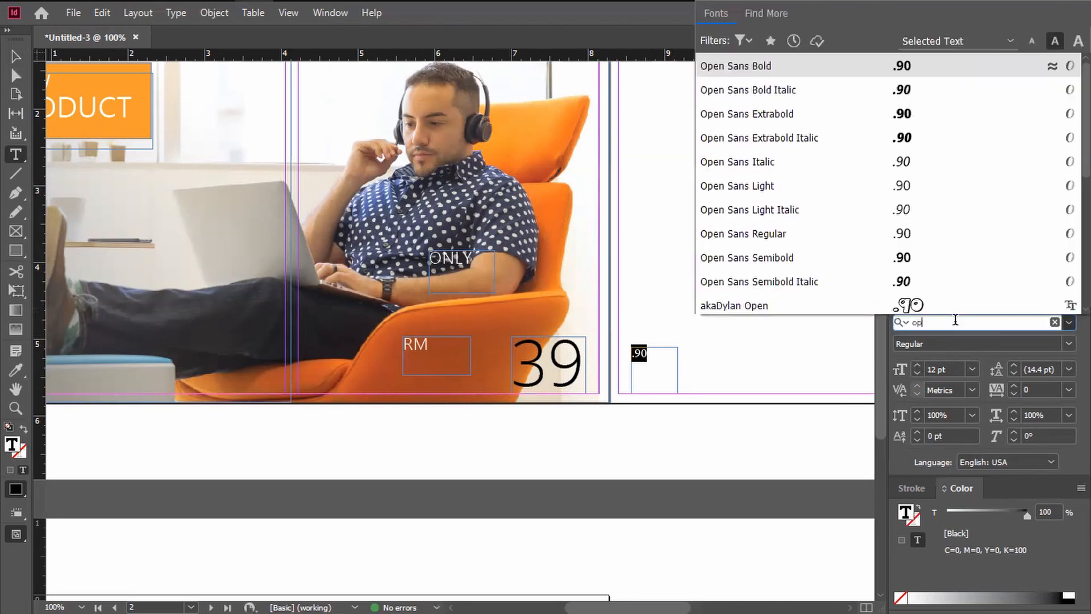
pyautogui.click(819, 190)
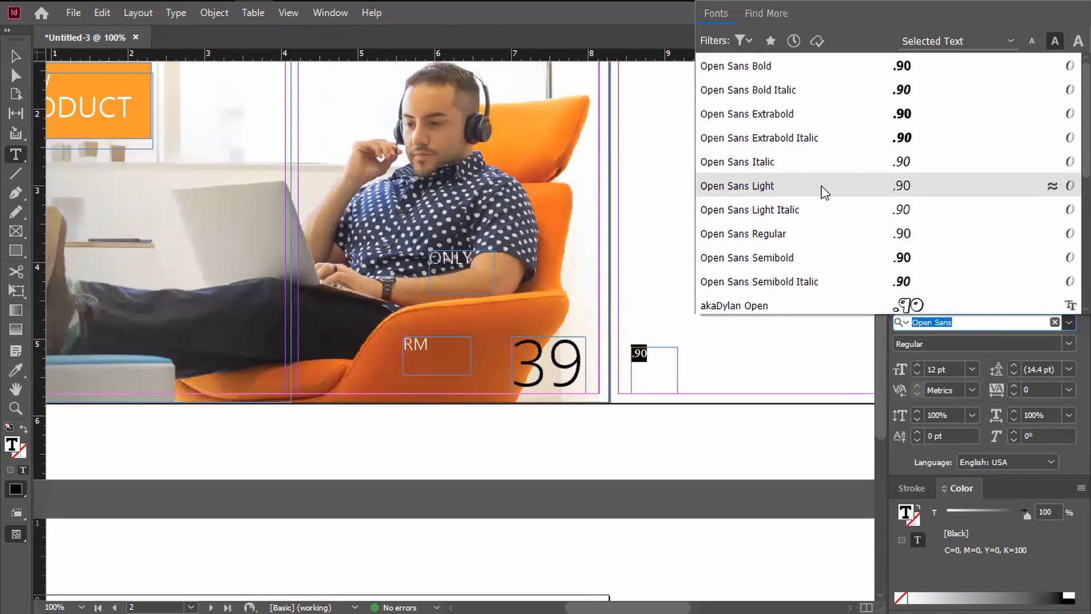
# Set the ".90" text to 30 pt and colour it with the [Paper] swatch
pyautogui.click(971, 370)
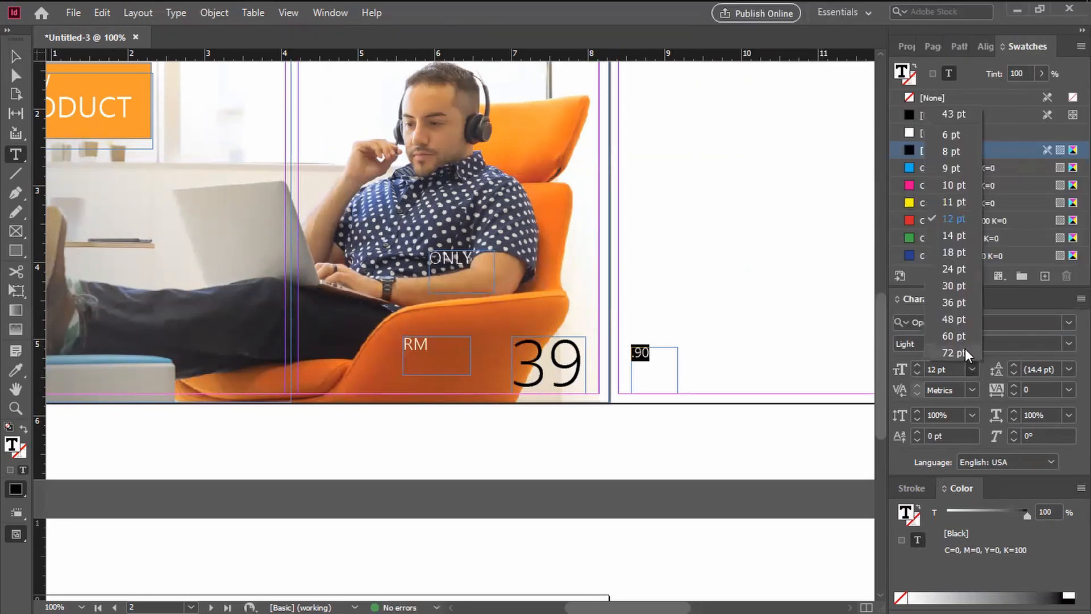
pyautogui.click(960, 290)
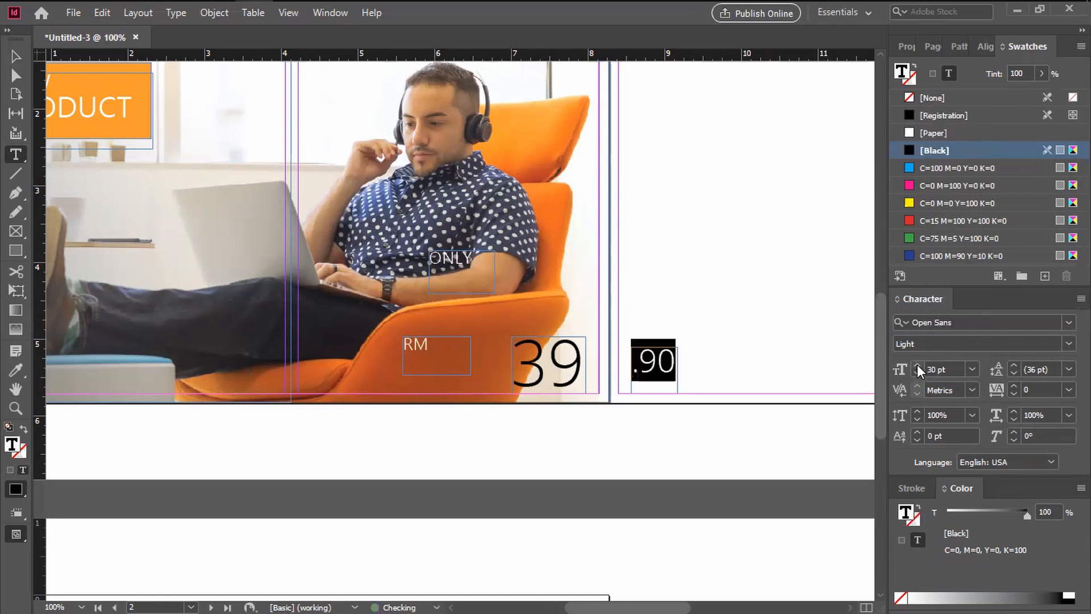
pyautogui.click(917, 365)
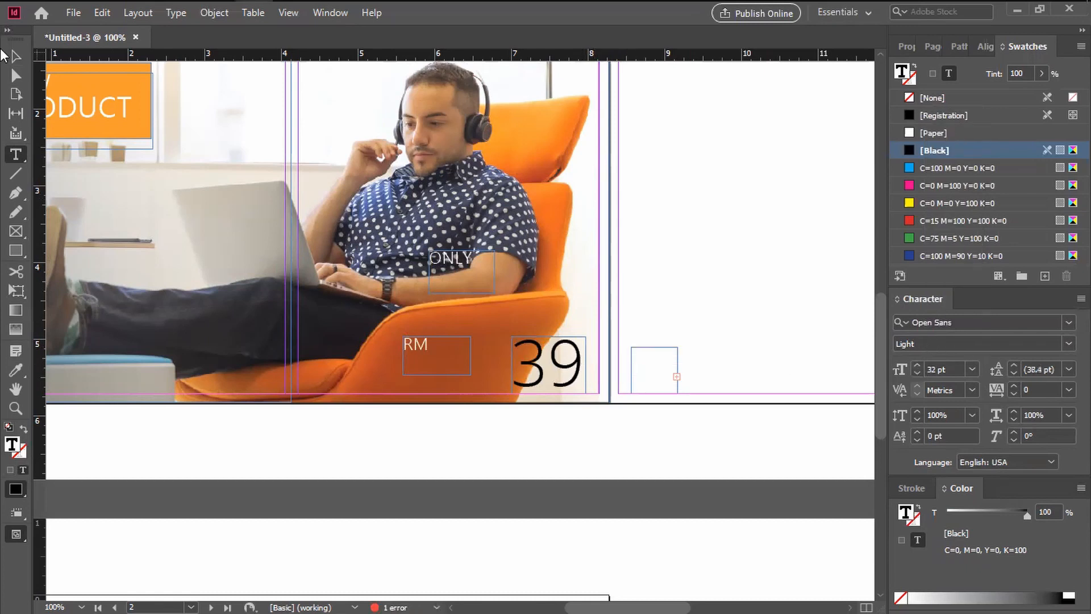
pyautogui.click(915, 374)
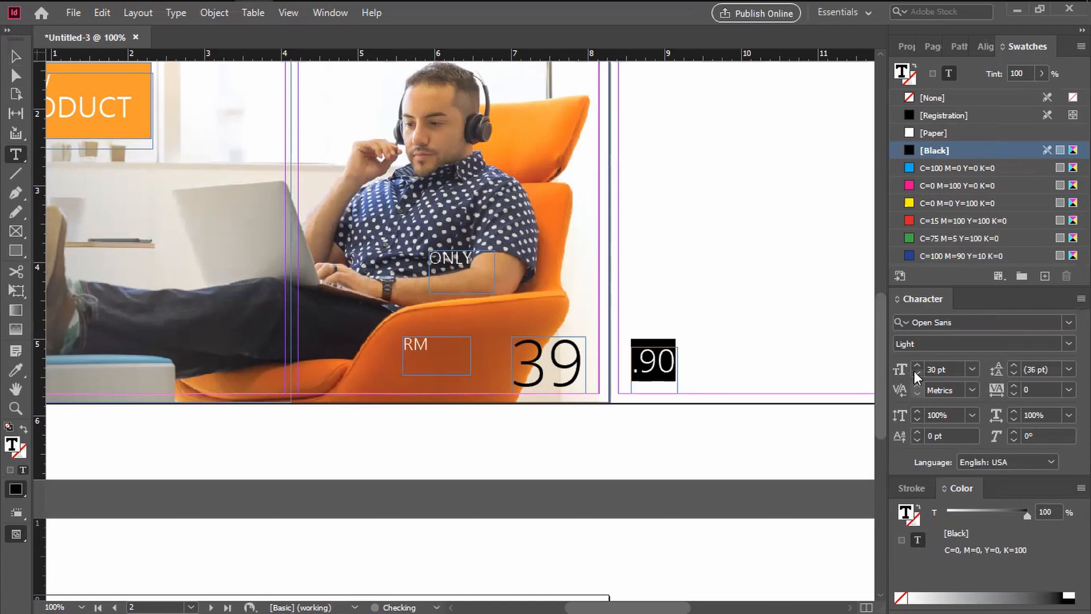
pyautogui.click(910, 133)
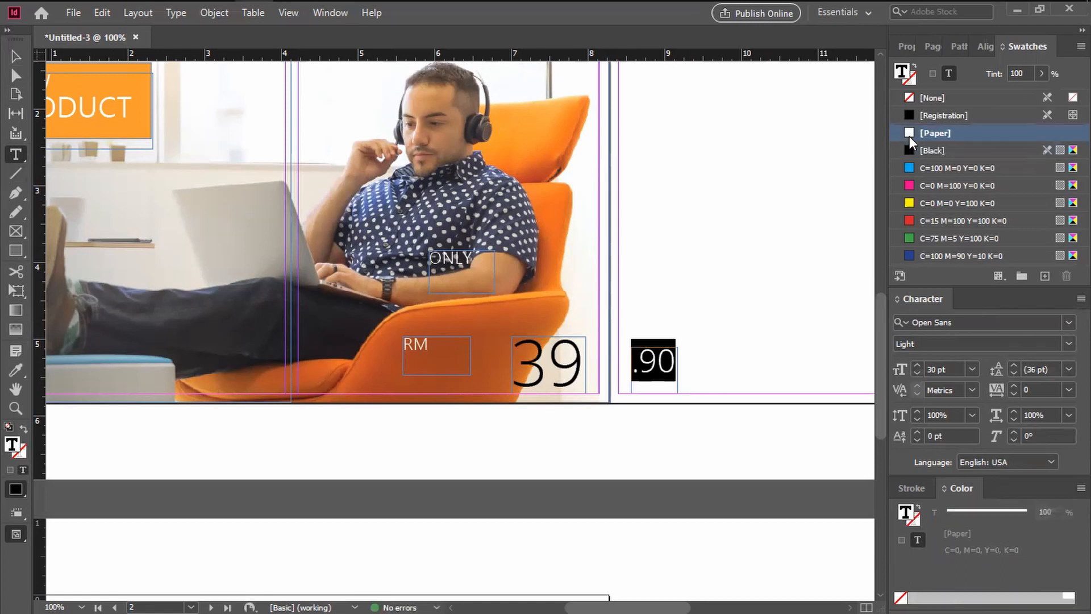
# Move the ".90" frame from the facing page onto the chair's armrest, just above "39"
pyautogui.click(16, 57)
pyautogui.press('/')
pyautogui.moveTo(655, 361); pyautogui.dragTo(554, 298)
# Colour the "39" text with the [Paper] swatch
pyautogui.doubleClick(566, 358)
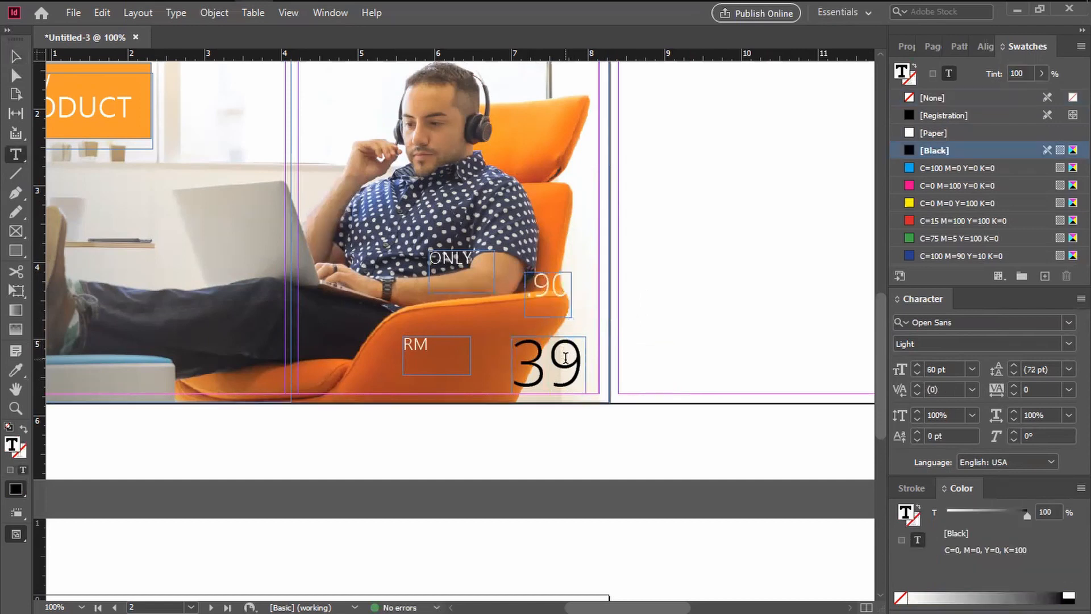
pyautogui.hotkey('ctrl', 'a')
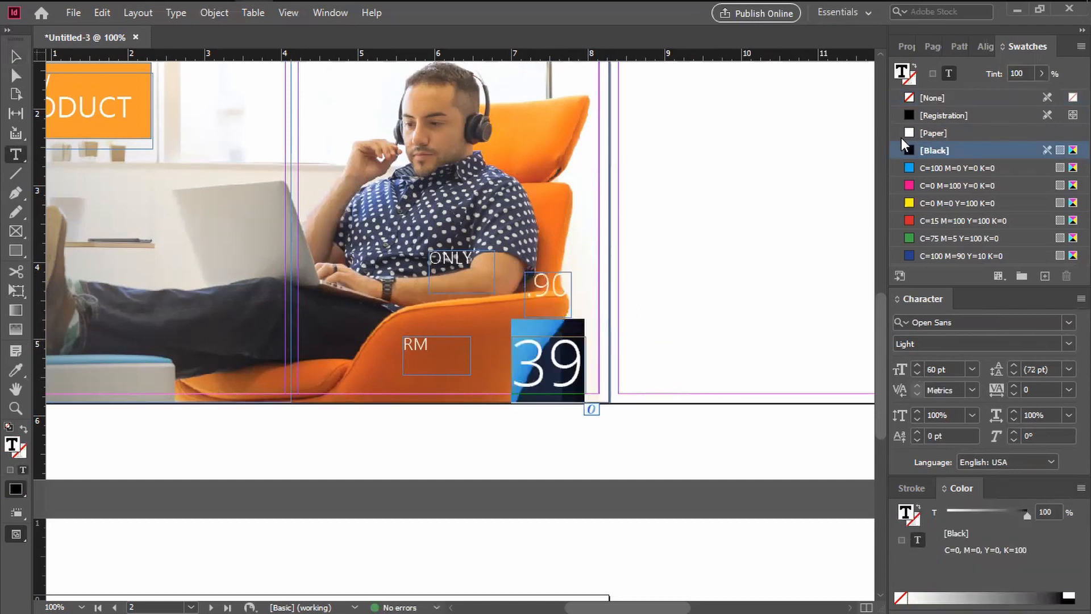
pyautogui.click(909, 132)
# Move the "RM" and "39" frames side by side onto the lower part of the orange armrest, with "RM" before "39"
pyautogui.click(17, 57)
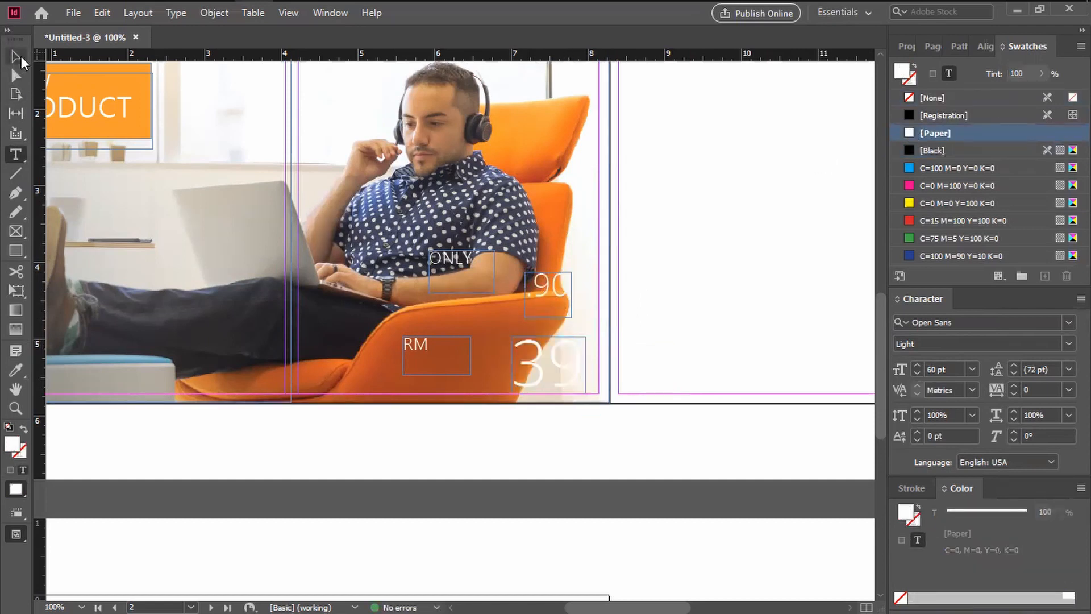
pyautogui.moveTo(417, 354); pyautogui.dragTo(394, 366)
pyautogui.moveTo(535, 357); pyautogui.dragTo(380, 383)
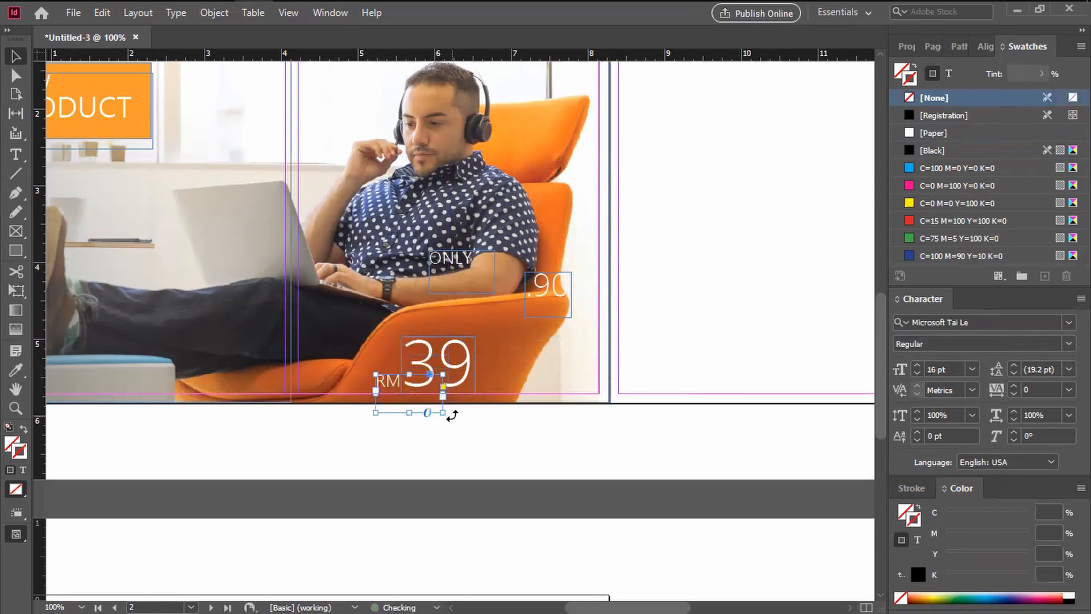
# Place the ".90" frame directly after "39" and nudge it up level with the top of the digits
pyautogui.click(544, 289)
pyautogui.moveTo(544, 289); pyautogui.dragTo(498, 356)
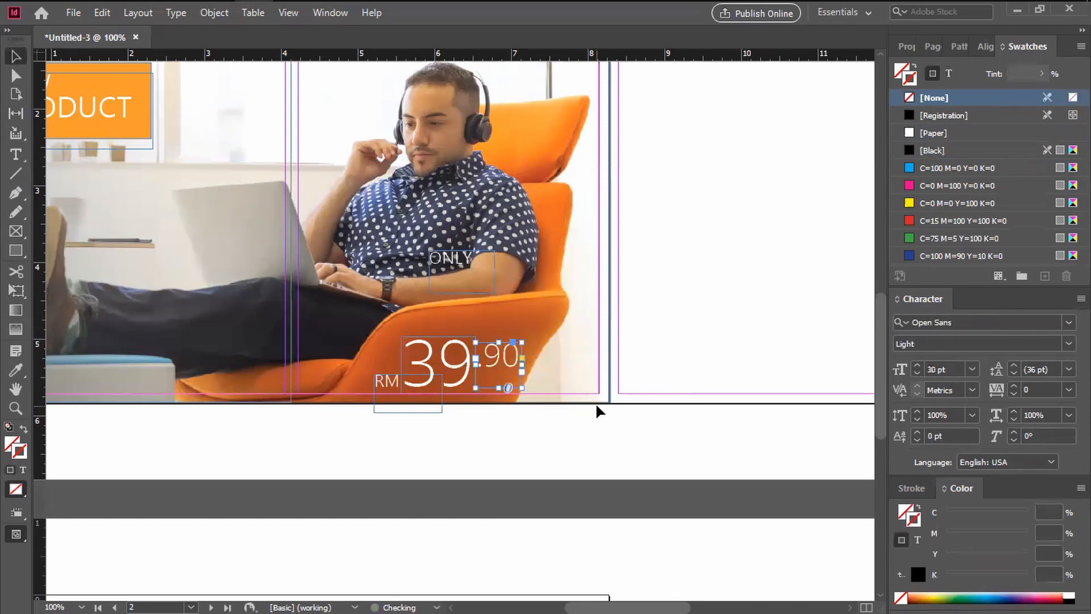
pyautogui.press('Left')
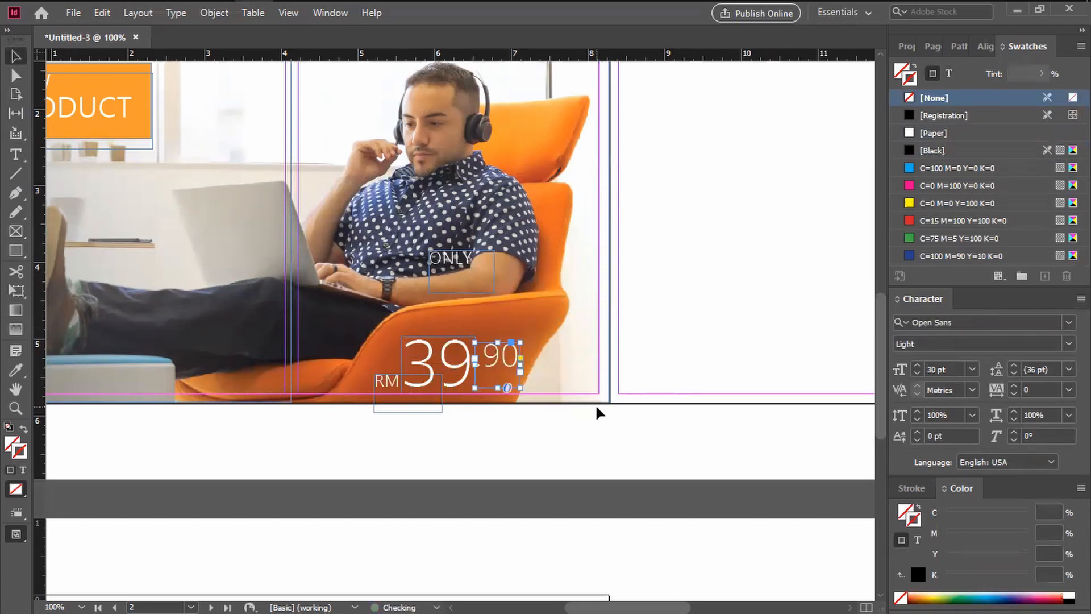
pyautogui.press('Up')
pyautogui.press('Up')
pyautogui.press('Up')
pyautogui.press('Up')
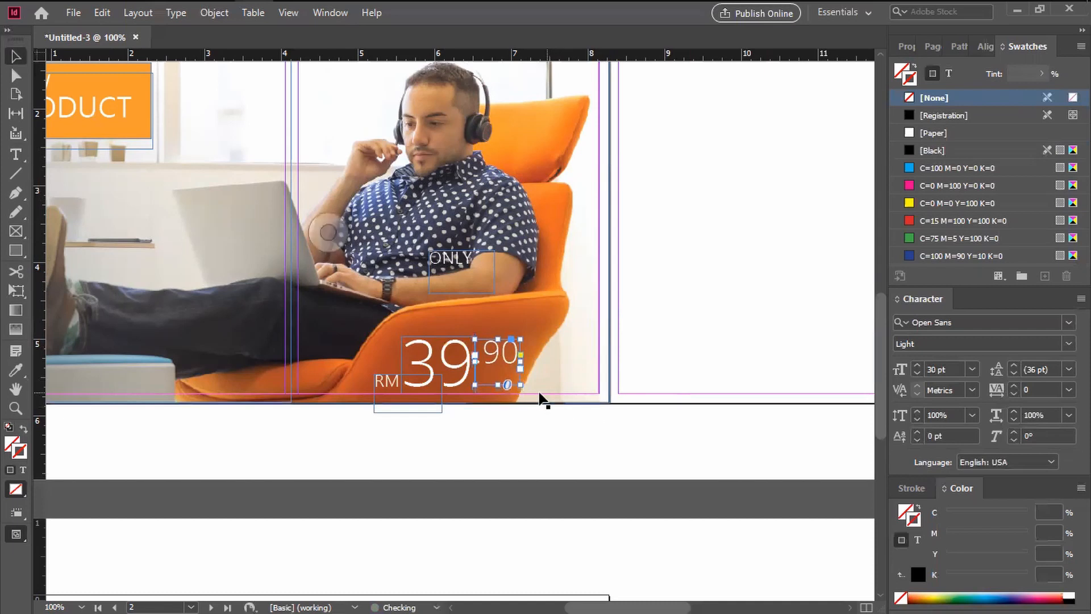
pyautogui.click(542, 375)
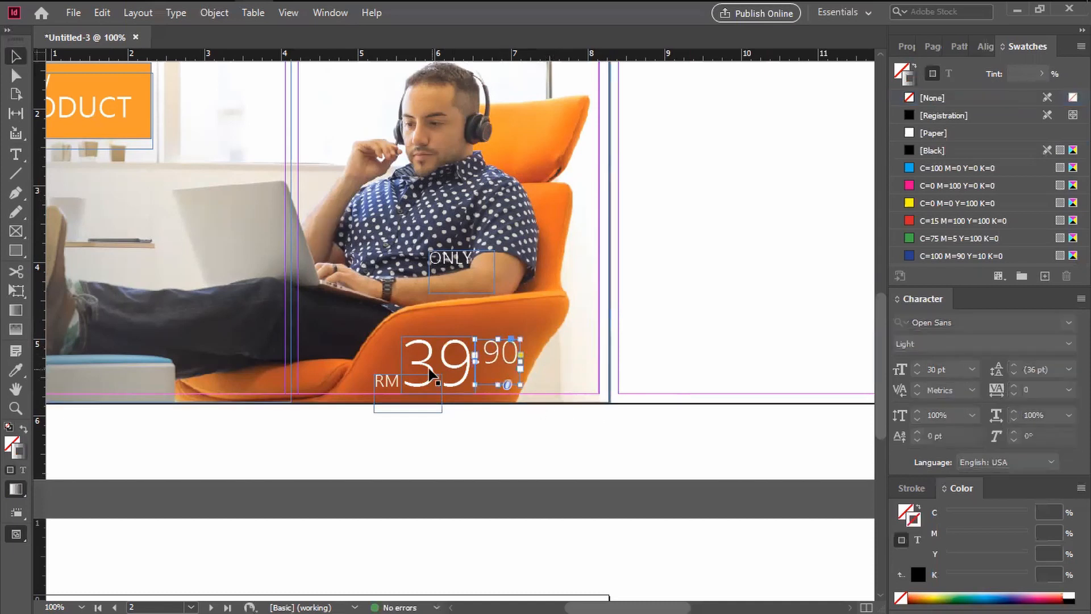
# Move the "RM", "39" and ".90" frames together slightly up and to the right on the armrest
pyautogui.click(512, 407)
pyautogui.moveTo(548, 432); pyautogui.dragTo(347, 328)
pyautogui.keyDown('shift'); pyautogui.click(550, 312); pyautogui.keyUp('shift')
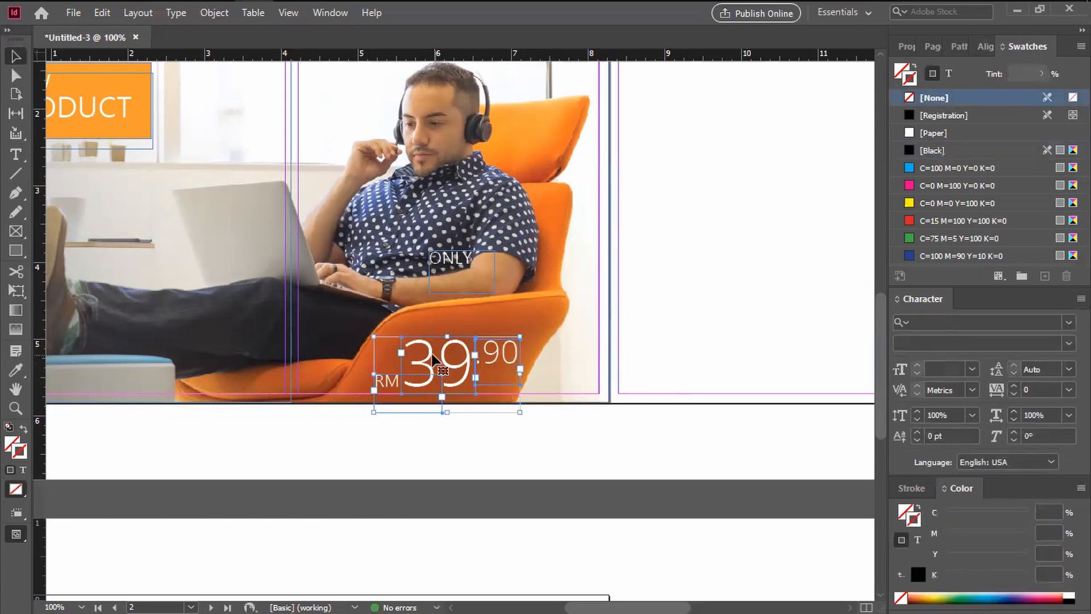
pyautogui.moveTo(430, 357); pyautogui.dragTo(448, 336)
pyautogui.click(500, 435)
# Stack "ONLY" above "RM" just before the "39", with their left edges lined up and a small gap between the lines
pyautogui.moveTo(455, 269); pyautogui.dragTo(415, 327)
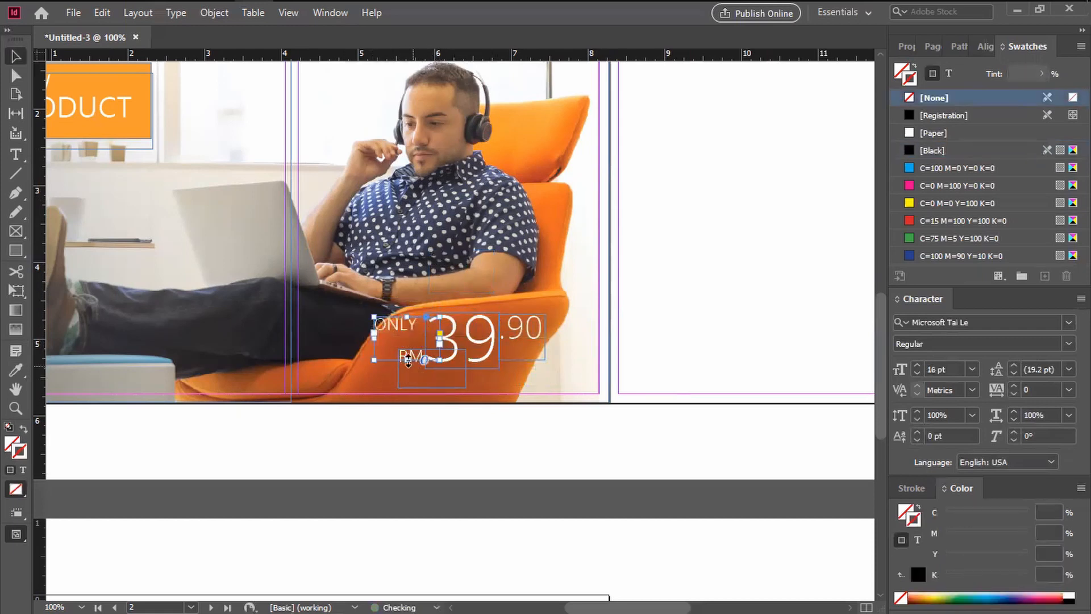
pyautogui.click(403, 410)
pyautogui.click(411, 358)
pyautogui.moveTo(408, 371); pyautogui.dragTo(383, 352)
pyautogui.press('Down')
pyautogui.press('Down')
pyautogui.press('Down')
pyautogui.press('Down')
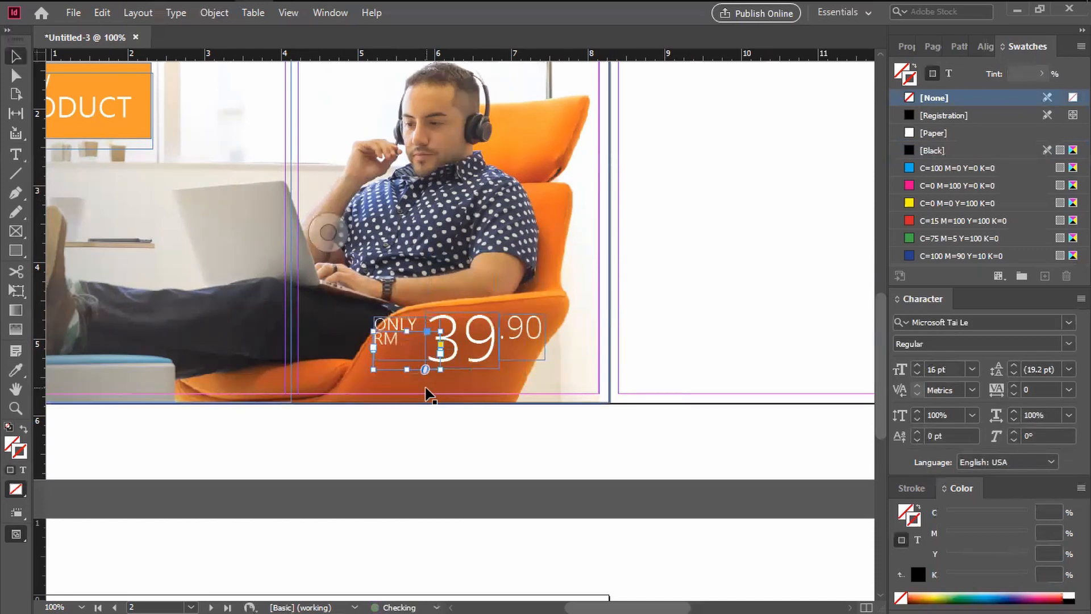
pyautogui.press('Down')
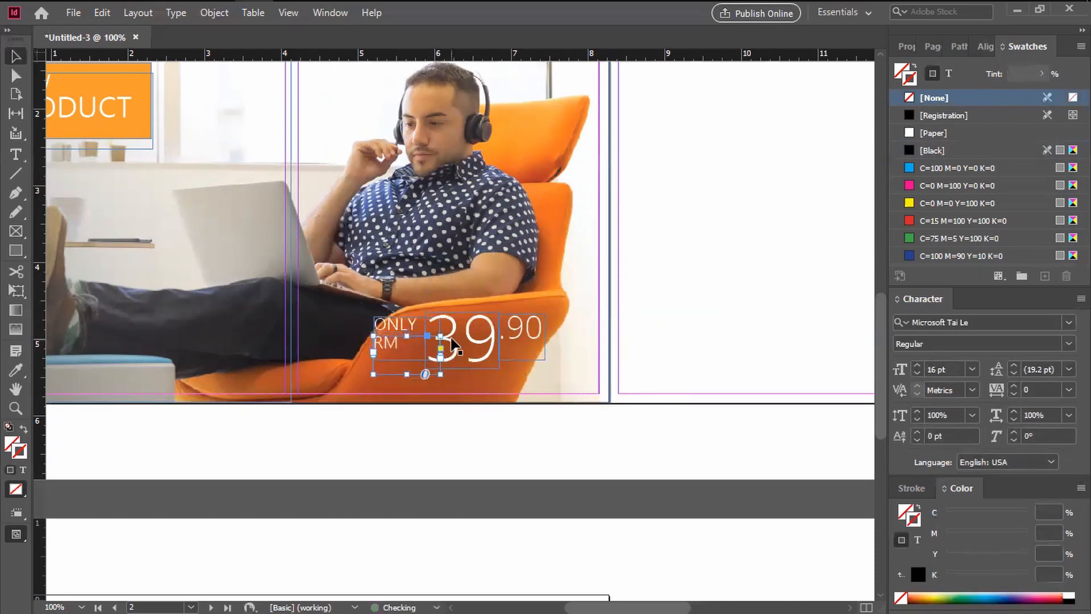
# Nudge the "39" and ".90" frames left to tighten the spacing beside "ONLY" and "RM"
pyautogui.click(474, 341)
pyautogui.press('Left')
pyautogui.press('Left')
pyautogui.press('Left')
pyautogui.press('Left')
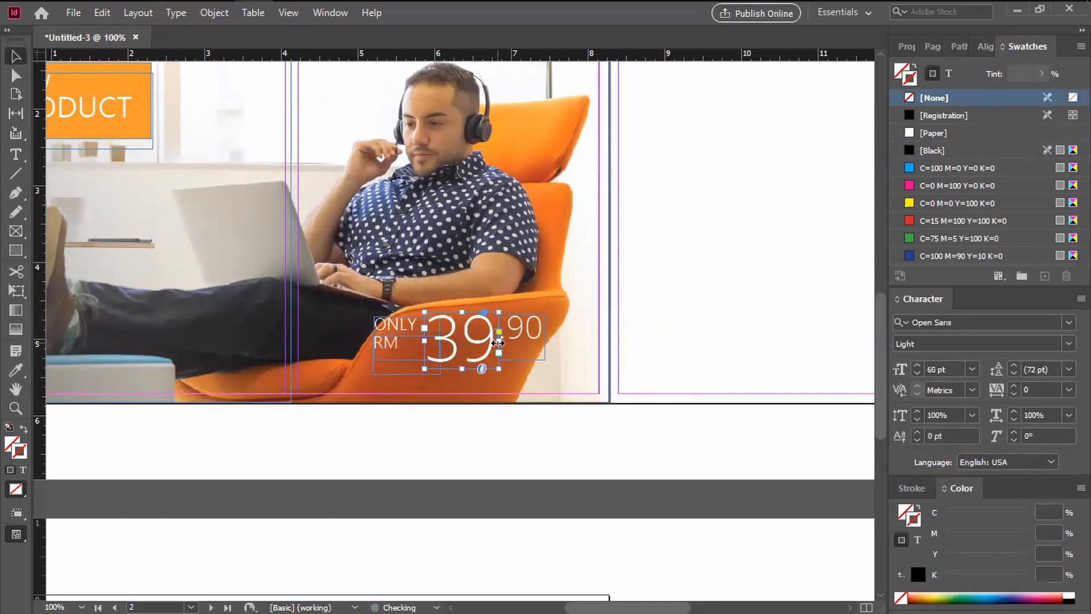
pyautogui.click(514, 344)
pyautogui.press('Left')
pyautogui.press('Left')
pyautogui.press('Left')
pyautogui.press('Left')
pyautogui.press('Left')
pyautogui.press('Left')
pyautogui.press('Left')
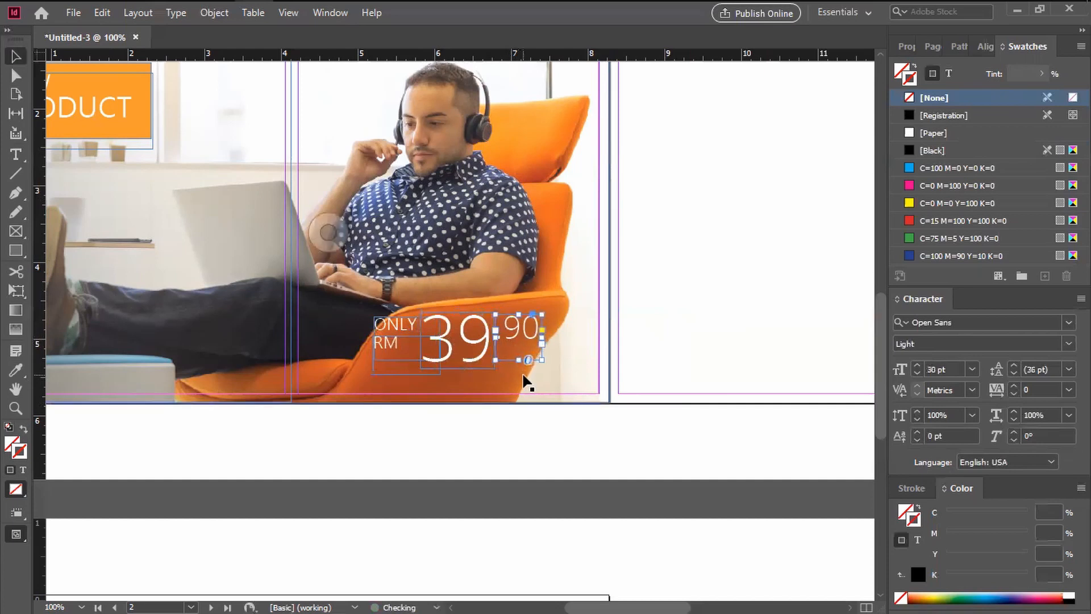
pyautogui.click(538, 432)
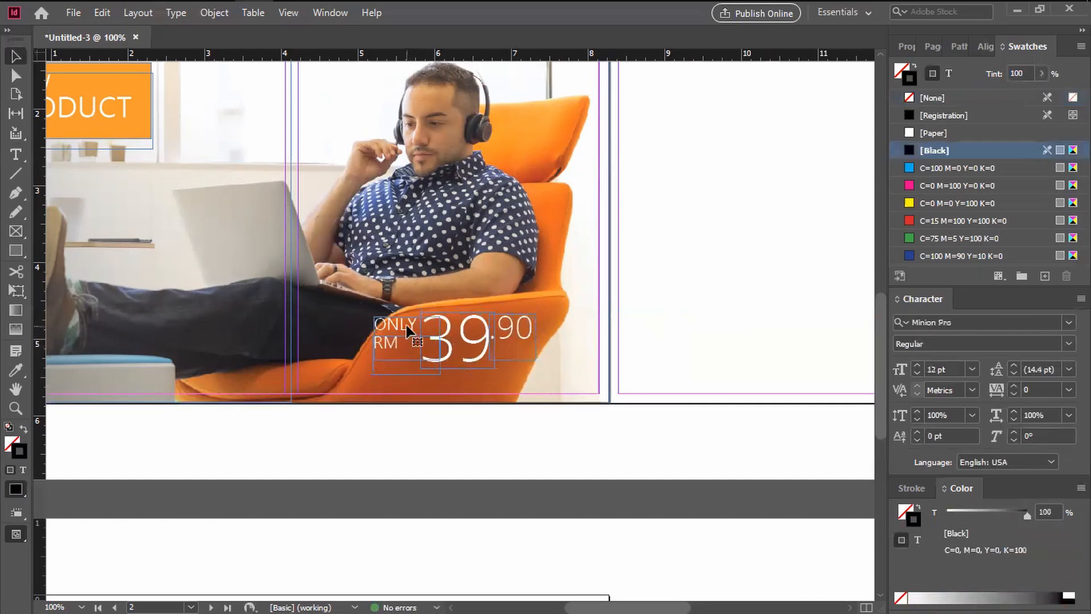
# Shift all four price text frames together slightly down and to the right on the armrest
pyautogui.moveTo(531, 427); pyautogui.dragTo(328, 232)
pyautogui.keyDown('shift'); pyautogui.click(455, 256); pyautogui.keyUp('shift')
pyautogui.moveTo(446, 357); pyautogui.dragTo(452, 369)
pyautogui.press('Right')
pyautogui.press('Right')
pyautogui.click(521, 434)
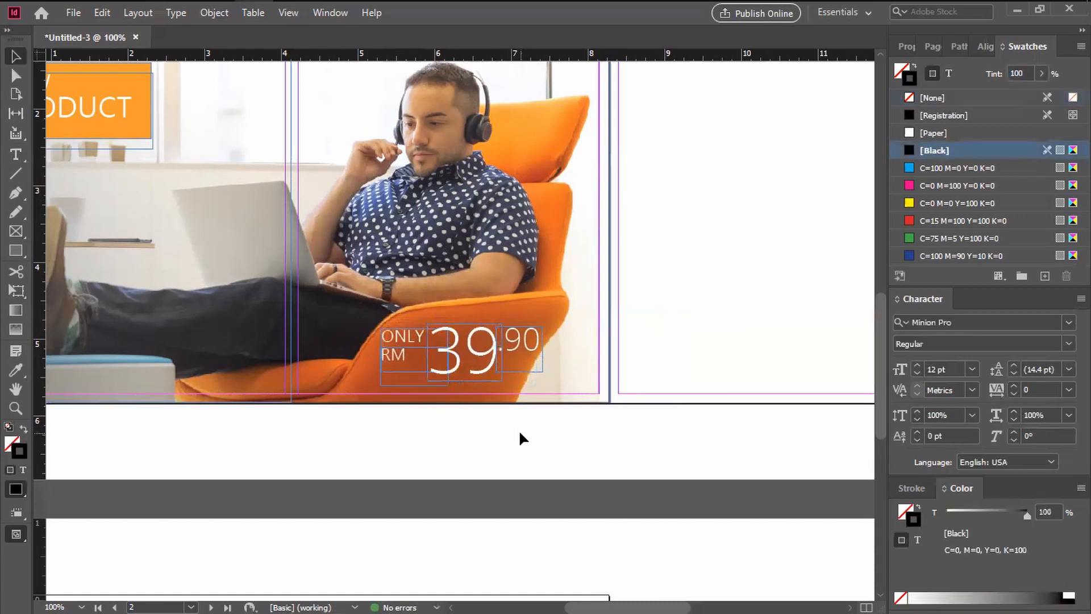
# Add a text frame about 2.7 in wide and 0.7 in high near the top of page 3's first column, containing "What is Lorem Ipsum?"
pyautogui.hotkey('ctrl', '-')
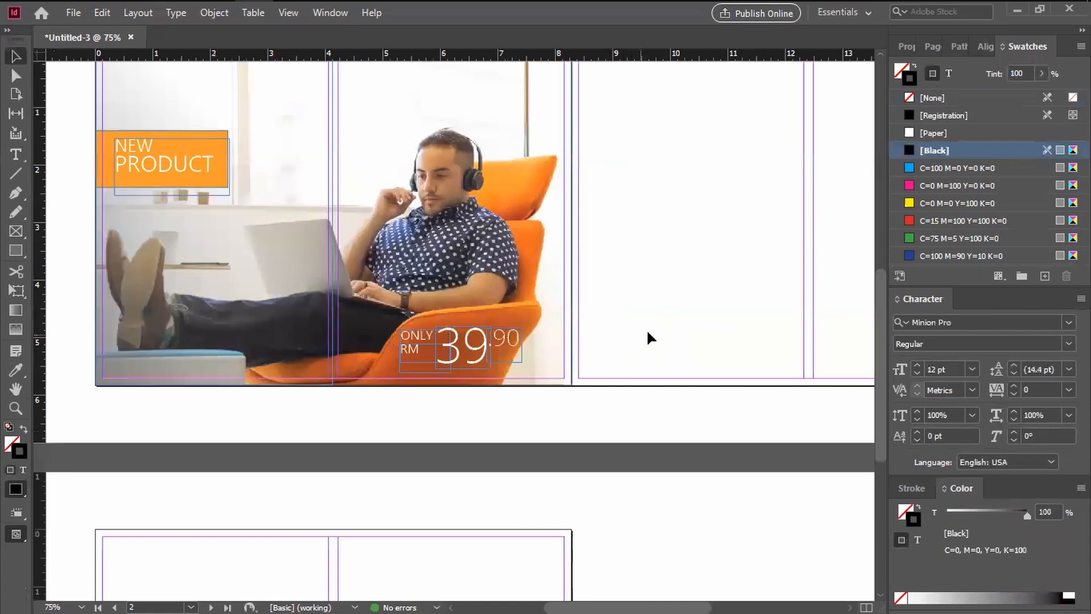
pyautogui.moveTo(750, 253); pyautogui.dragTo(493, 349)
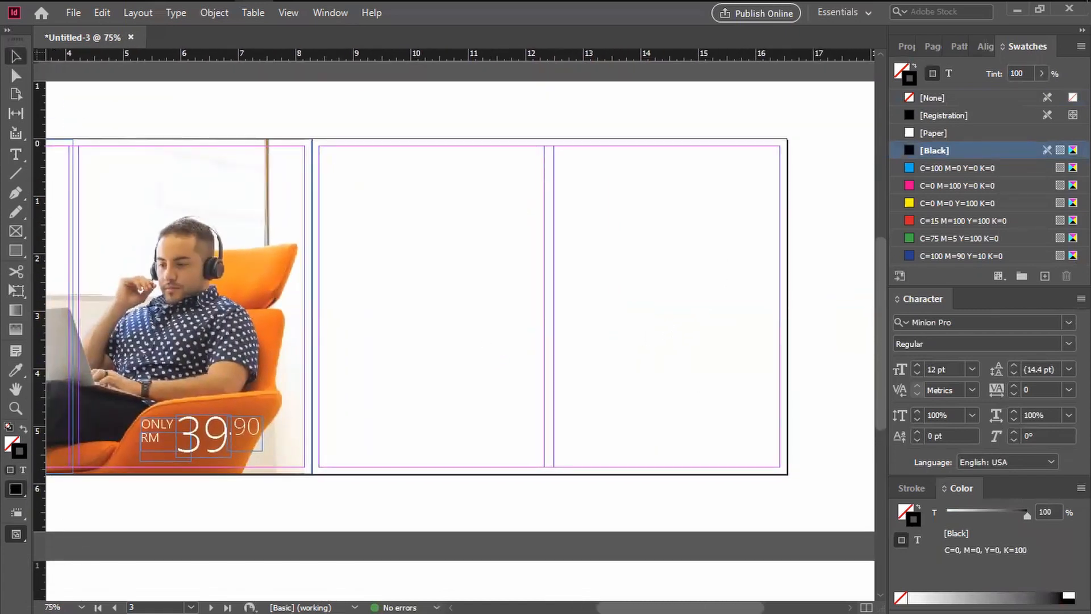
pyautogui.hotkey('ctrl', 'd')
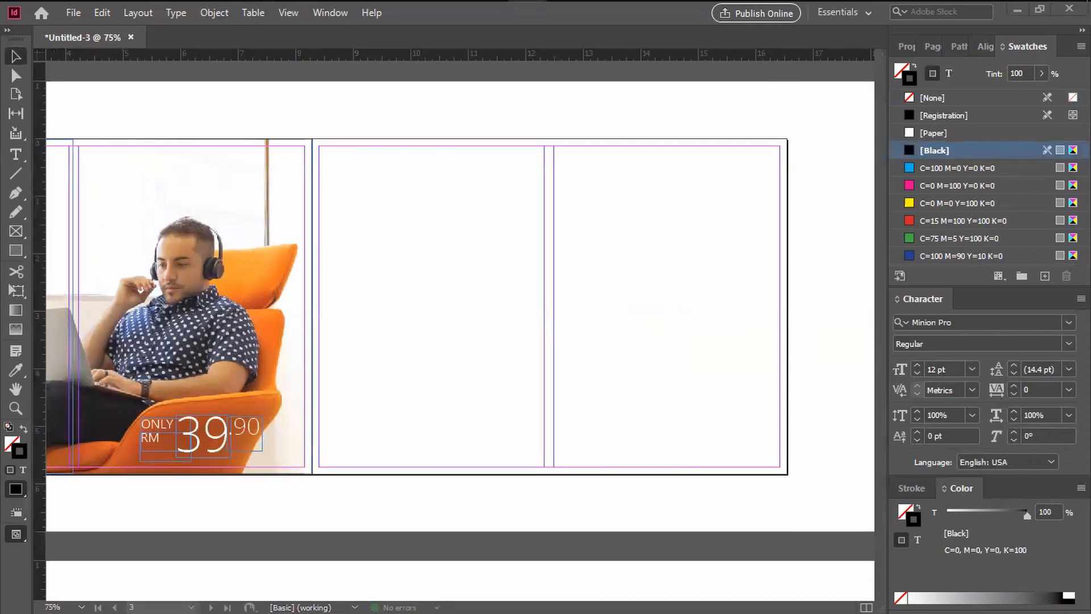
pyautogui.click(15, 154)
pyautogui.moveTo(353, 177); pyautogui.dragTo(509, 218)
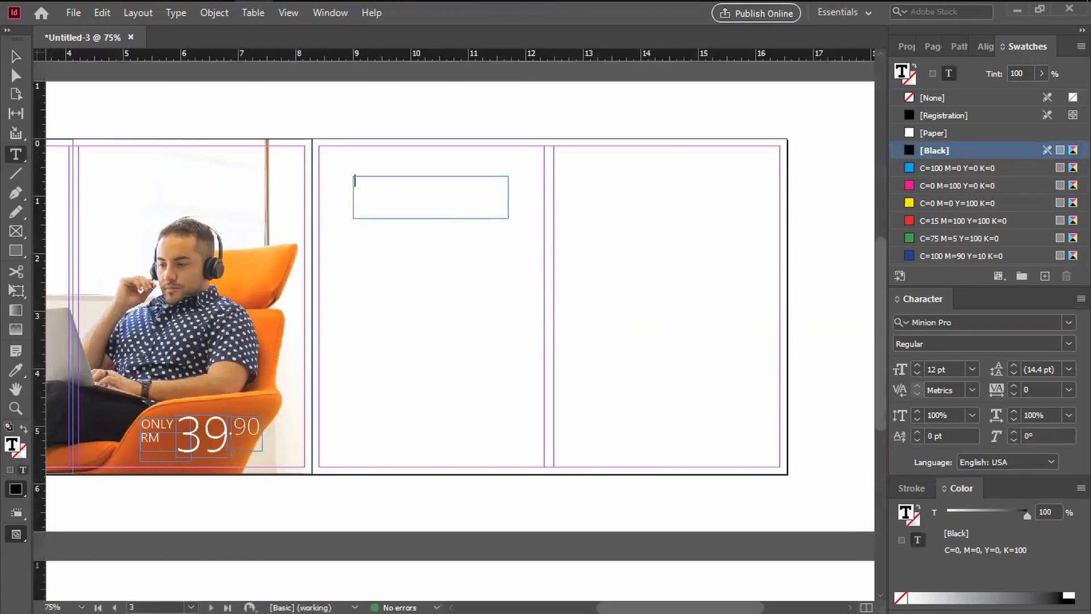
pyautogui.hotkey('ctrl', 'v')
pyautogui.hotkey('ctrl', 'a')
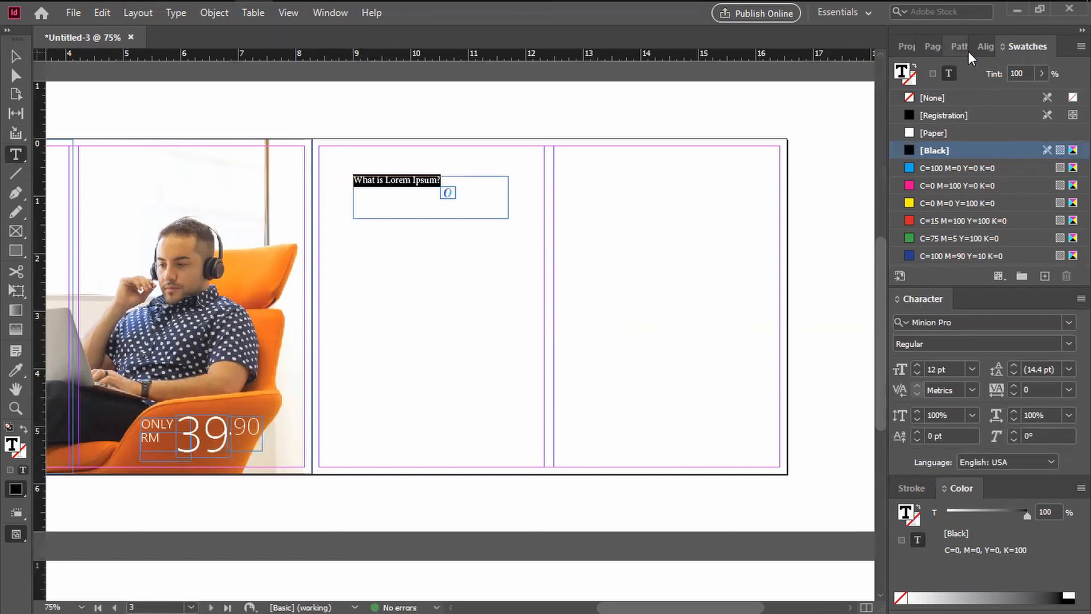
pyautogui.click(984, 49)
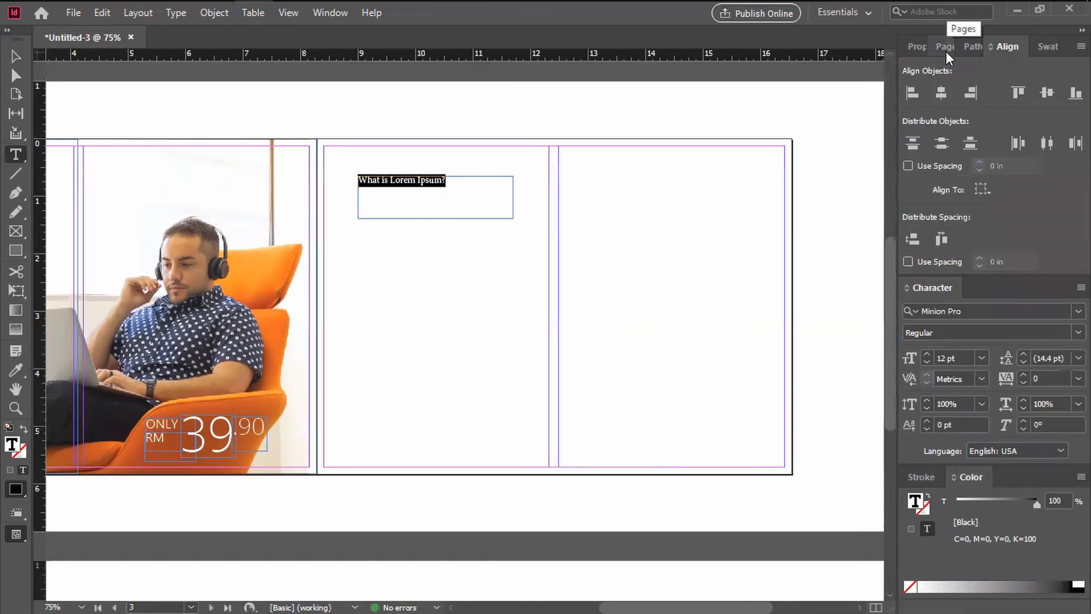
pyautogui.click(946, 52)
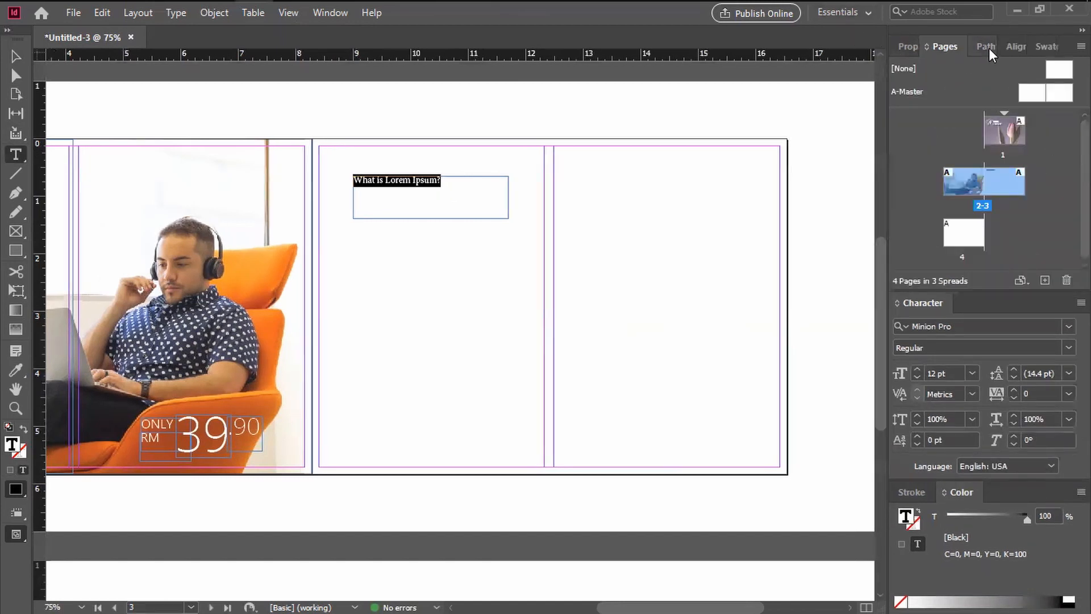
pyautogui.click(987, 48)
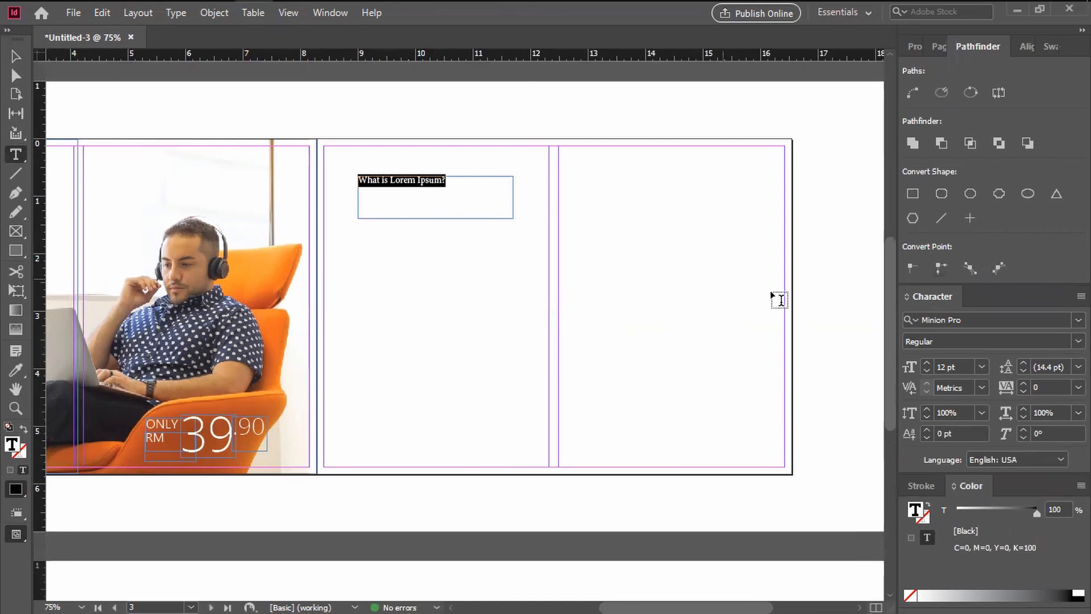
# Change the font of the "What is Lorem Ipsum?" heading to Open Sans Regular
pyautogui.click(960, 319)
pyautogui.write('opeb sans')
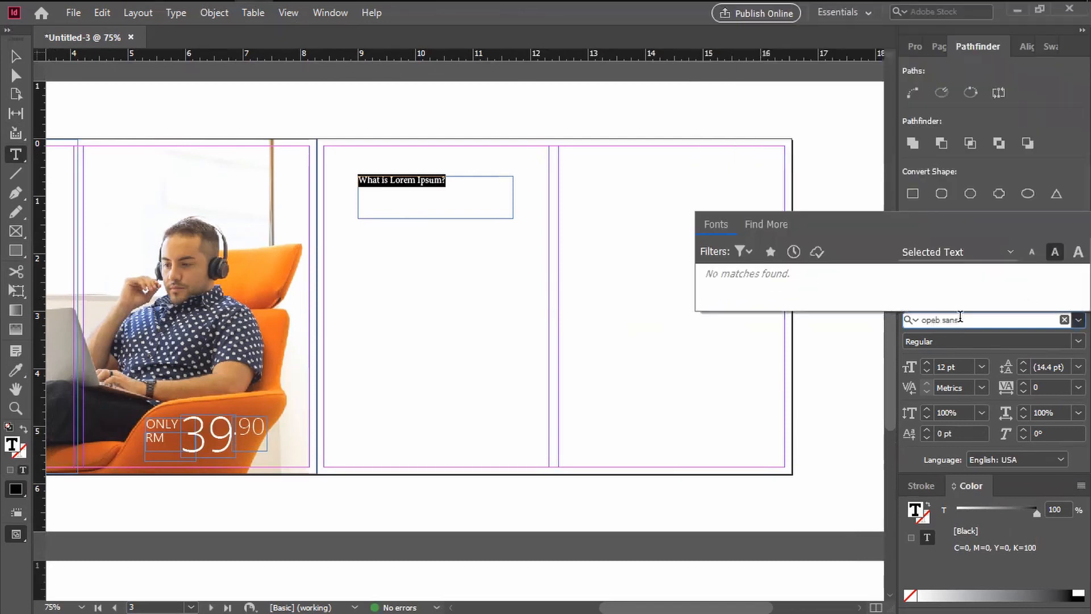
pyautogui.press('BackSpace')
pyautogui.press('BackSpace')
pyautogui.press('BackSpace')
pyautogui.press('BackSpace')
pyautogui.press('BackSpace')
pyautogui.press('BackSpace')
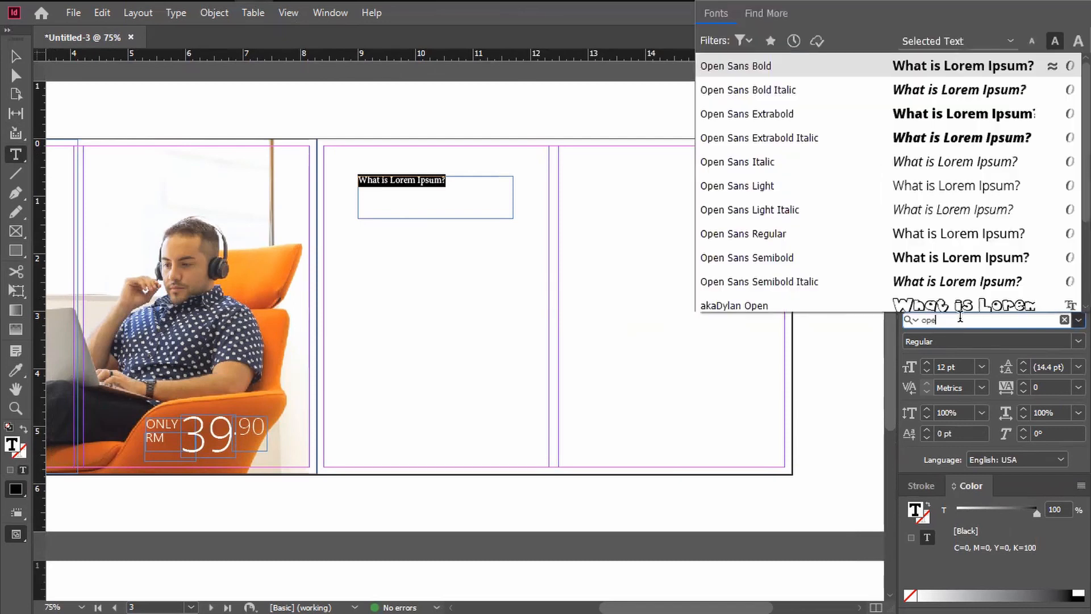
pyautogui.write('n san')
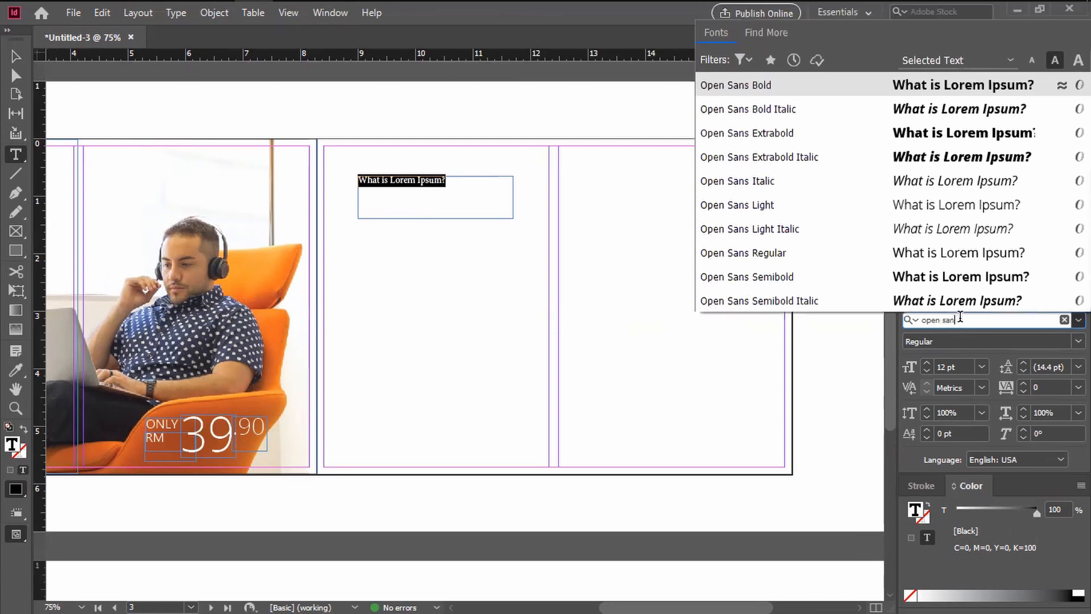
pyautogui.click(772, 259)
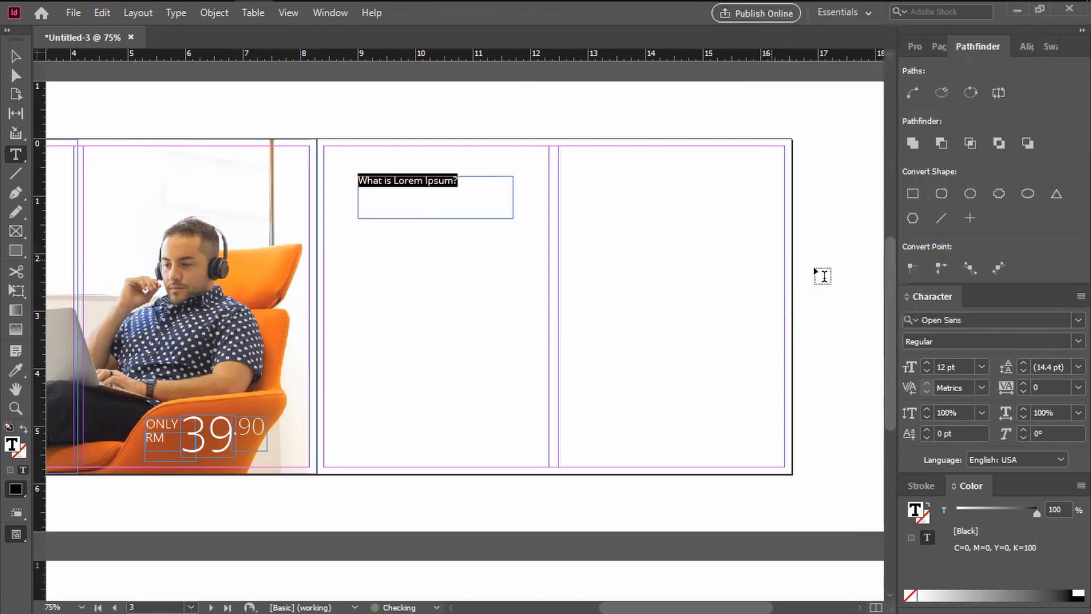
# Increase the page 3 heading's font size to 18 pt
pyautogui.click(927, 364)
pyautogui.click(927, 364)
pyautogui.click(928, 364)
pyautogui.click(928, 364)
pyautogui.click(927, 364)
pyautogui.click(927, 364)
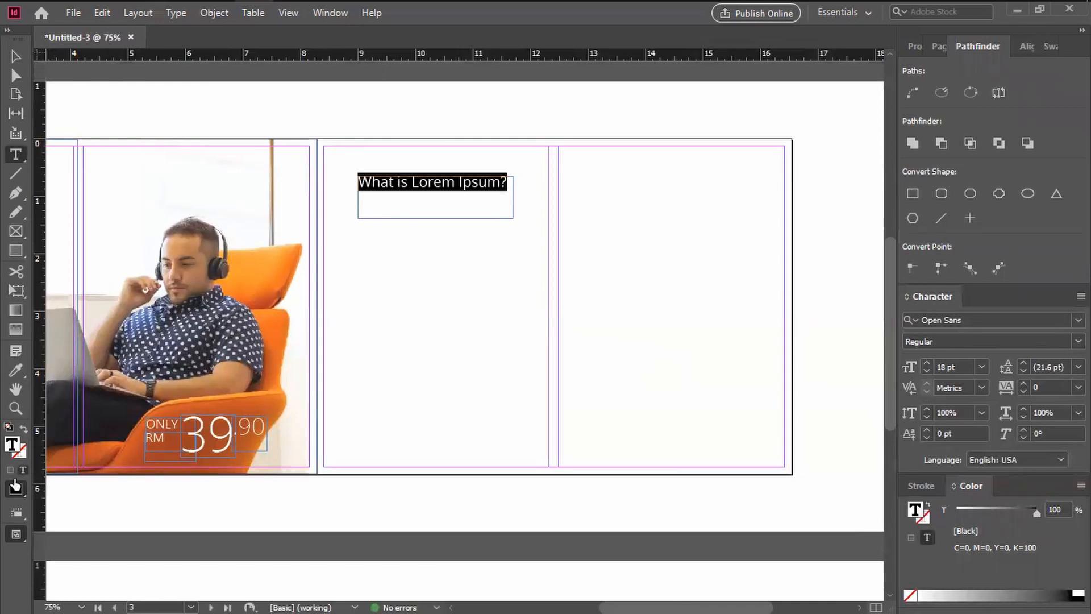
# Lighten the page 3 heading to grey by setting its [Black] tint to 67%
pyautogui.click(1047, 47)
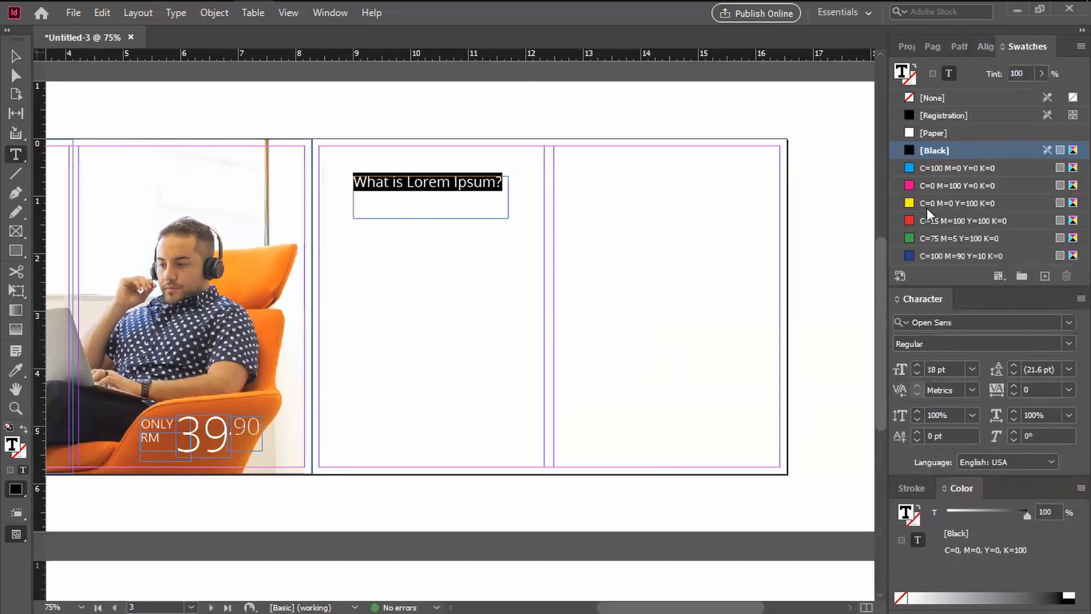
pyautogui.click(16, 489)
pyautogui.click(996, 512)
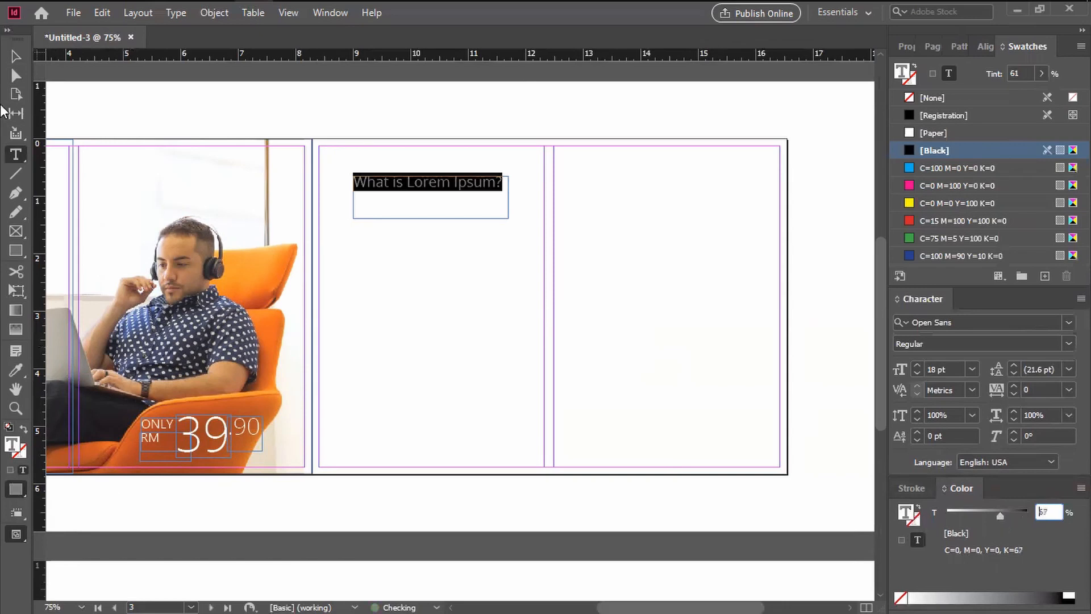
# Move the heading's text frame slightly up, closer to the top margin of page 3
pyautogui.click(16, 57)
pyautogui.click(465, 293)
pyautogui.moveTo(425, 182); pyautogui.dragTo(425, 171)
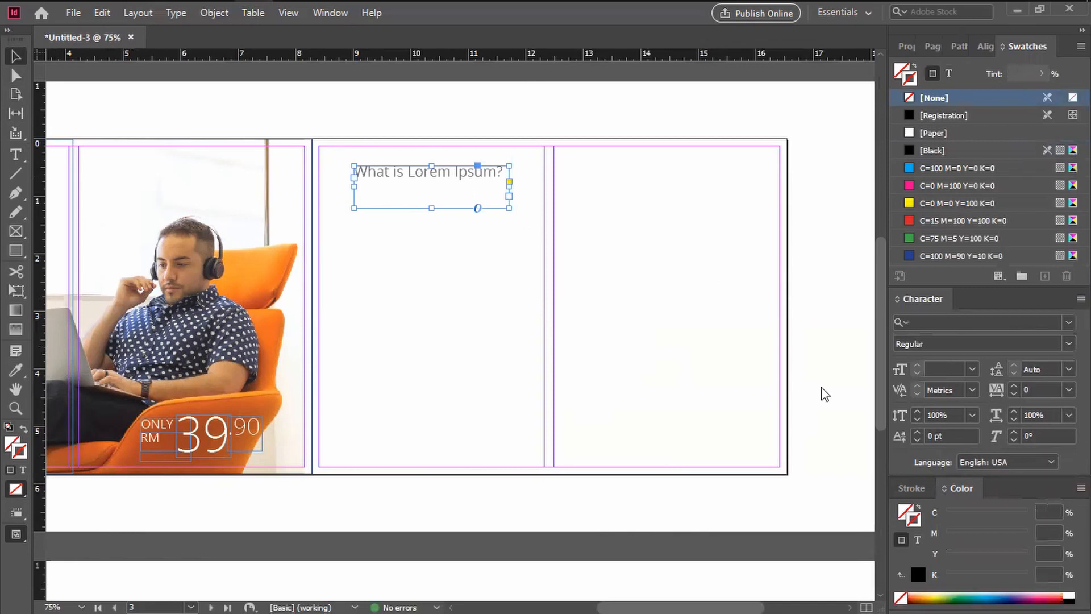
# Centre-align the "What is Lorem Ipsum?" heading within its text frame
pyautogui.doubleClick(423, 173)
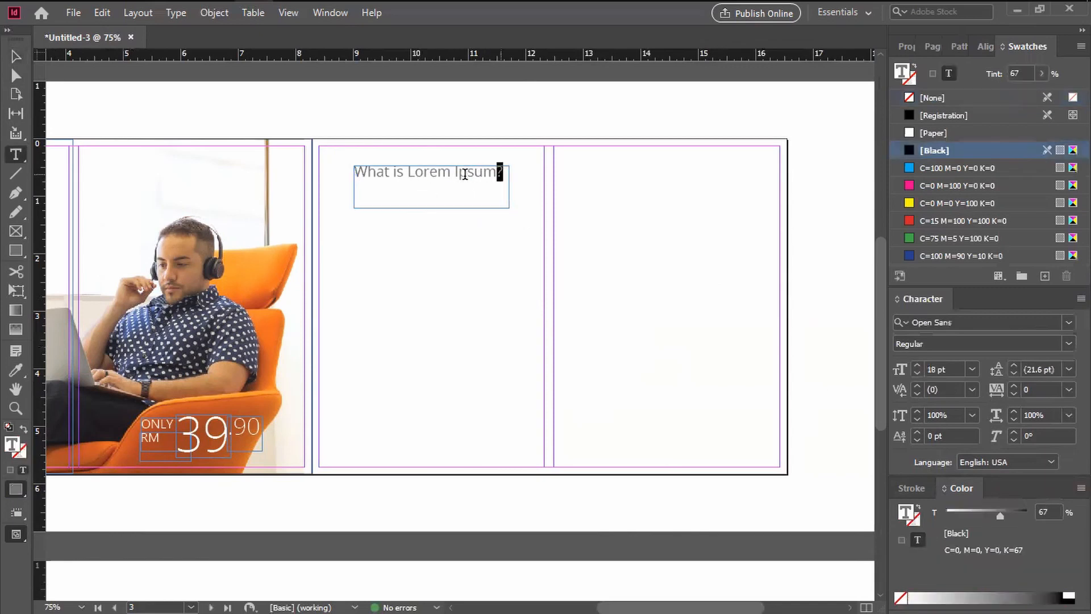
pyautogui.moveTo(500, 172); pyautogui.dragTo(312, 174)
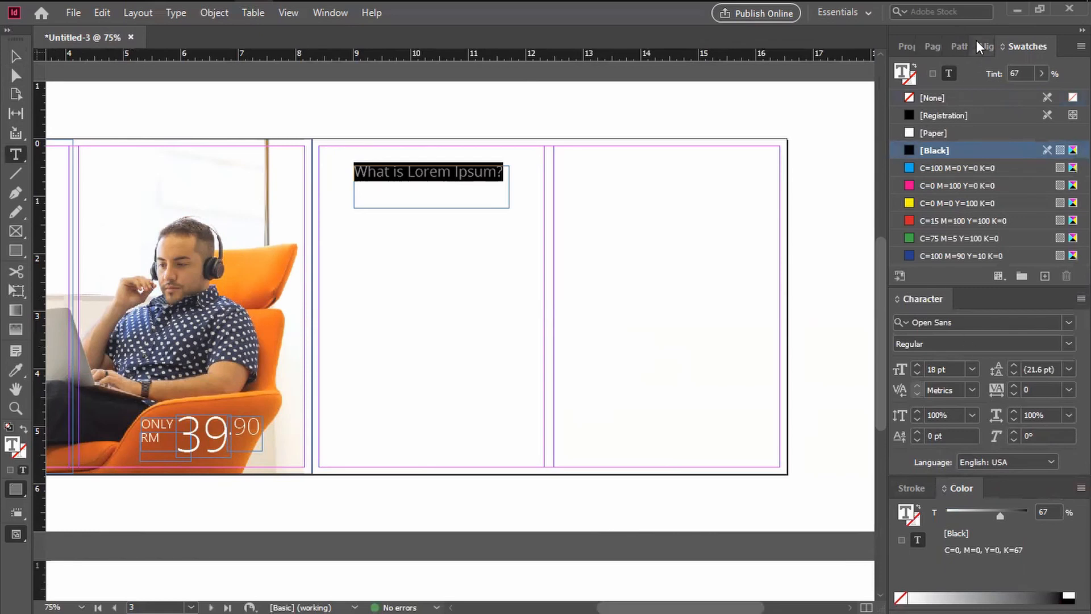
pyautogui.hotkey('ctrl', 'alt', 't')
pyautogui.click(730, 181)
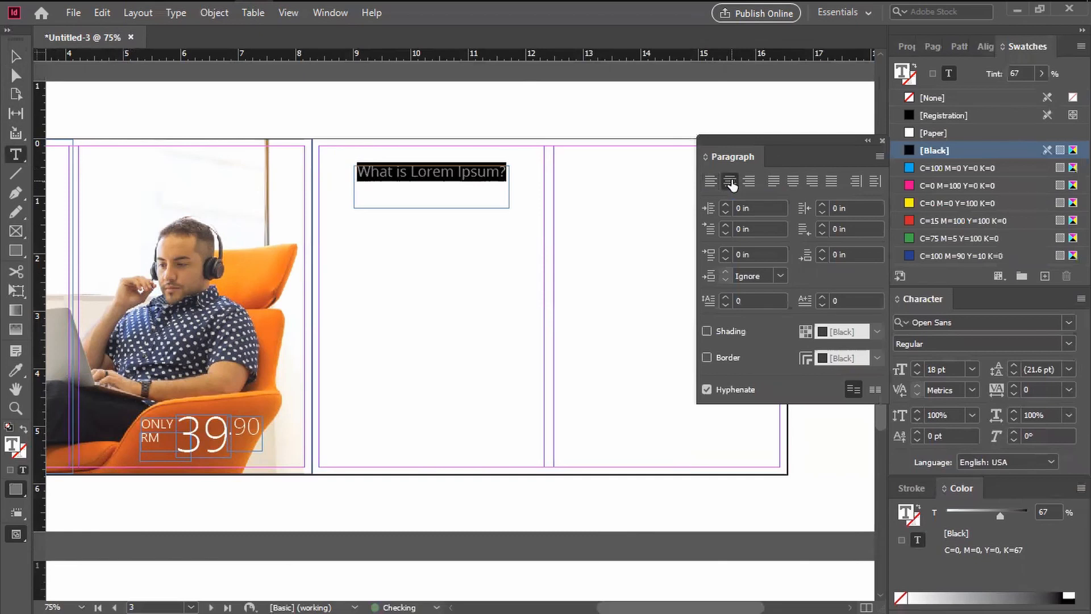
# Nudge the "What is Lorem Ipsum?" heading frame on page 3 slightly upward and deselect it
pyautogui.click(17, 55)
pyautogui.click(253, 105)
pyautogui.moveTo(455, 171); pyautogui.dragTo(447, 165)
pyautogui.click(490, 106)
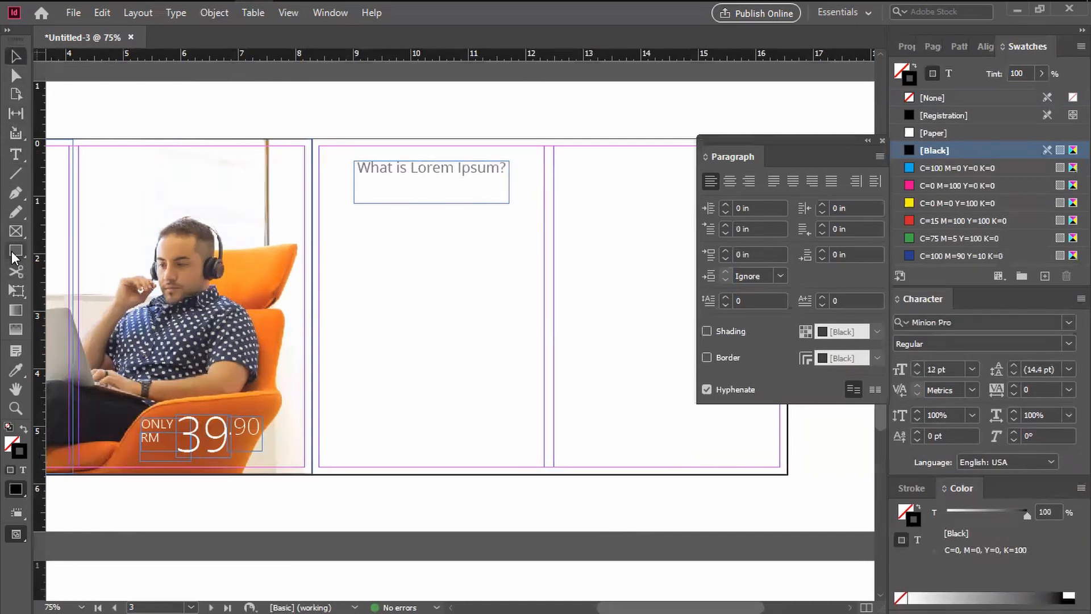
# Create a text frame below the heading, filling the first column of page 3, and paste the copied Lorem Ipsum paragraph into it
pyautogui.click(15, 154)
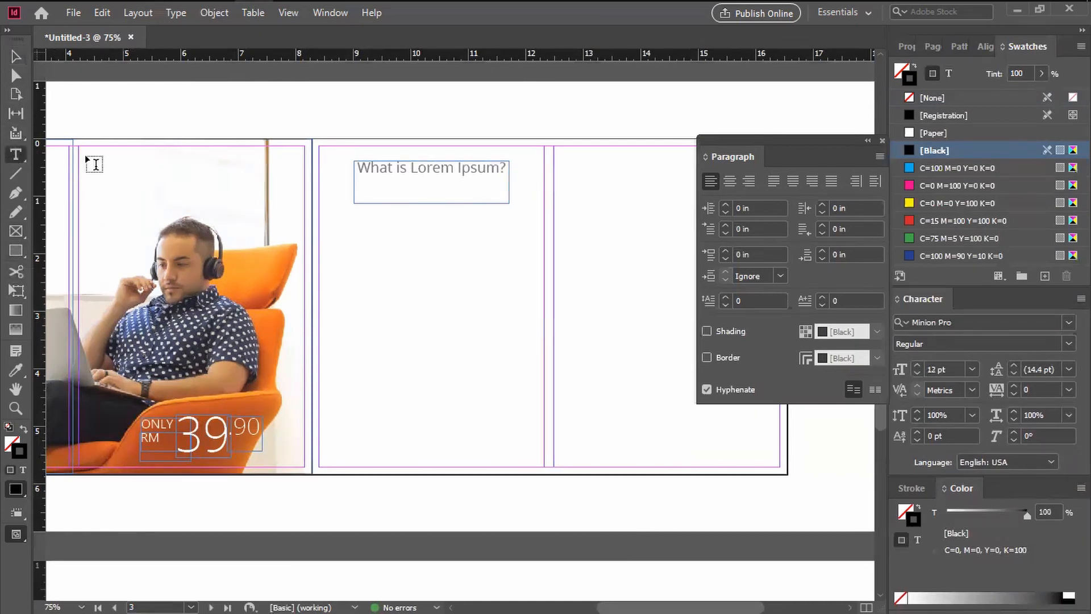
pyautogui.moveTo(323, 190)
pyautogui.mouseDown()
pyautogui.moveTo(458, 287)
pyautogui.moveTo(538, 474)
pyautogui.moveTo(540, 463)
pyautogui.mouseUp()
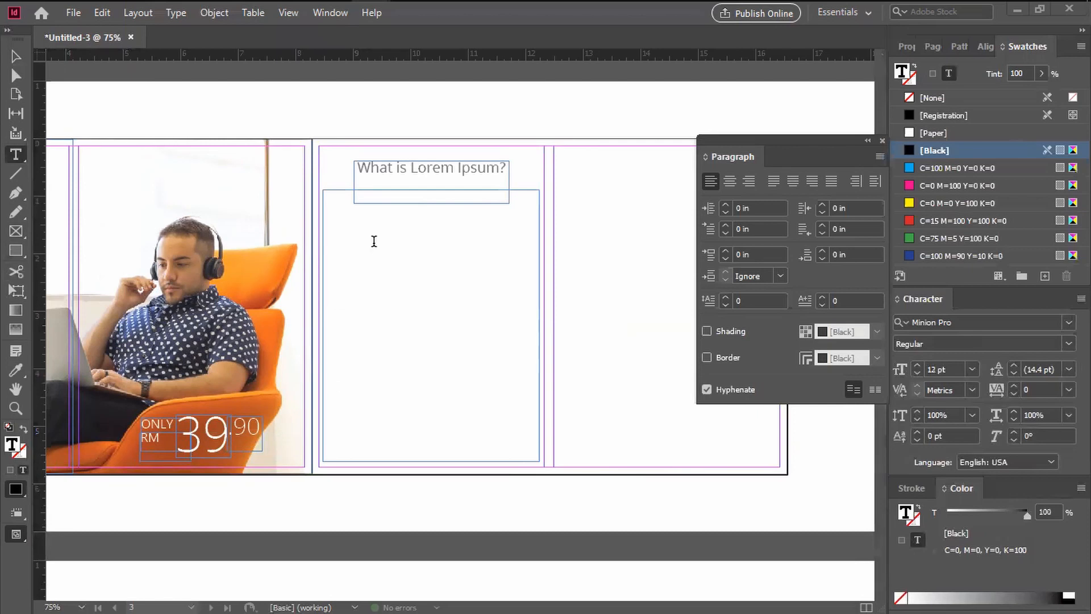
pyautogui.hotkey('ctrl', 'v')
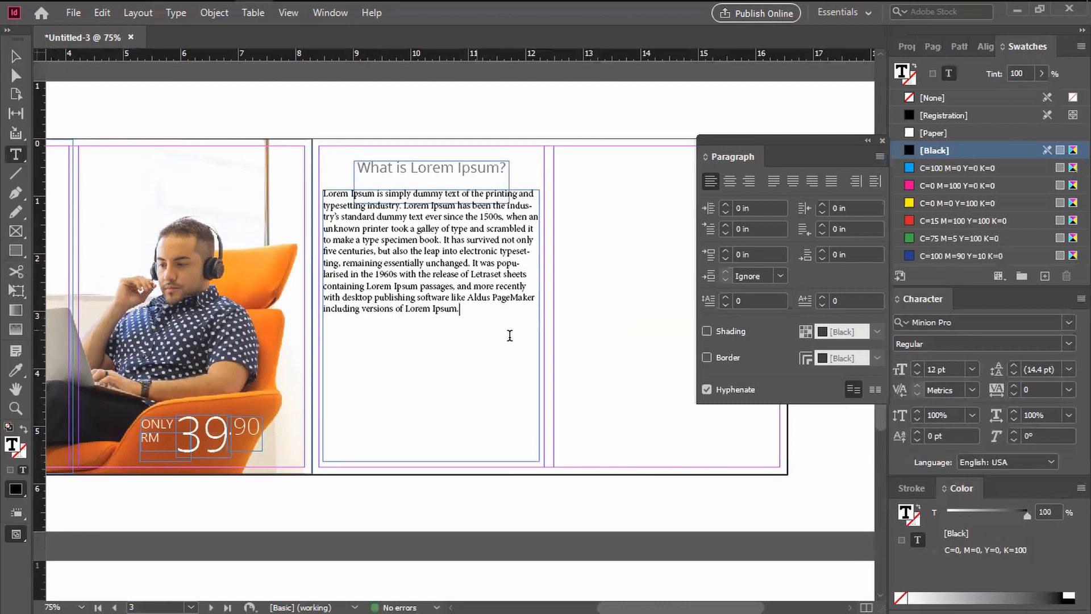
# Justify all lines of the Lorem Ipsum body paragraph and set its font to Open Sans Light
pyautogui.moveTo(479, 311); pyautogui.dragTo(300, 183)
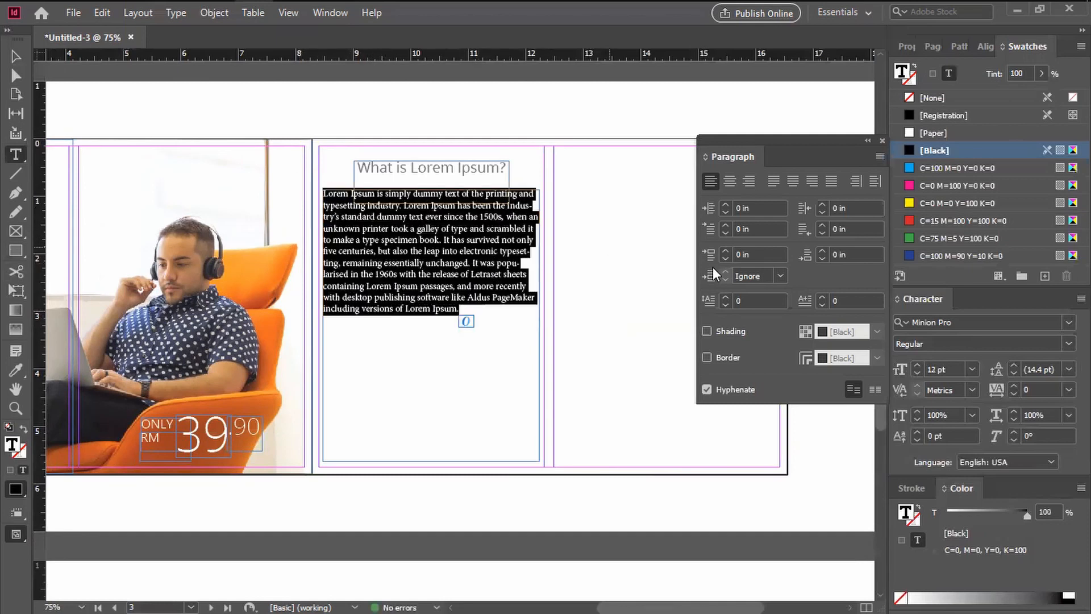
pyautogui.click(831, 181)
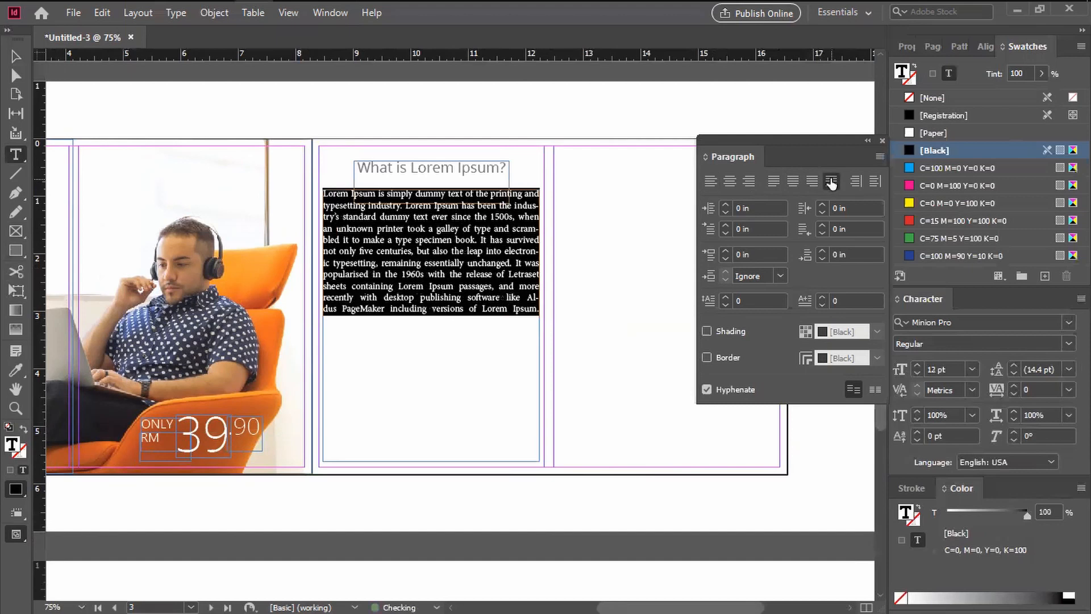
pyautogui.click(964, 323)
pyautogui.write('open')
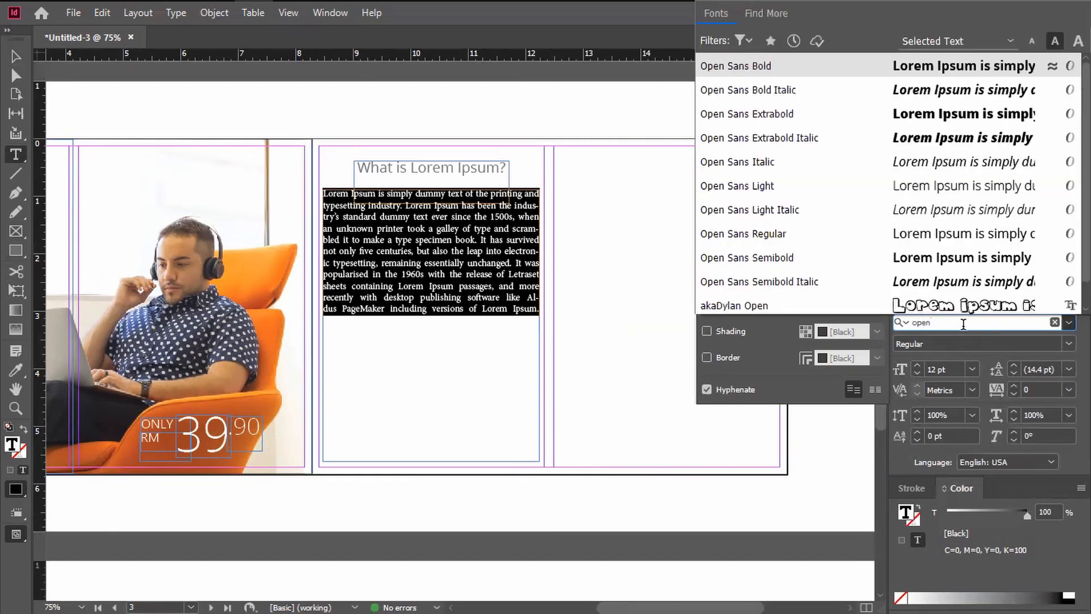
pyautogui.write(' sa')
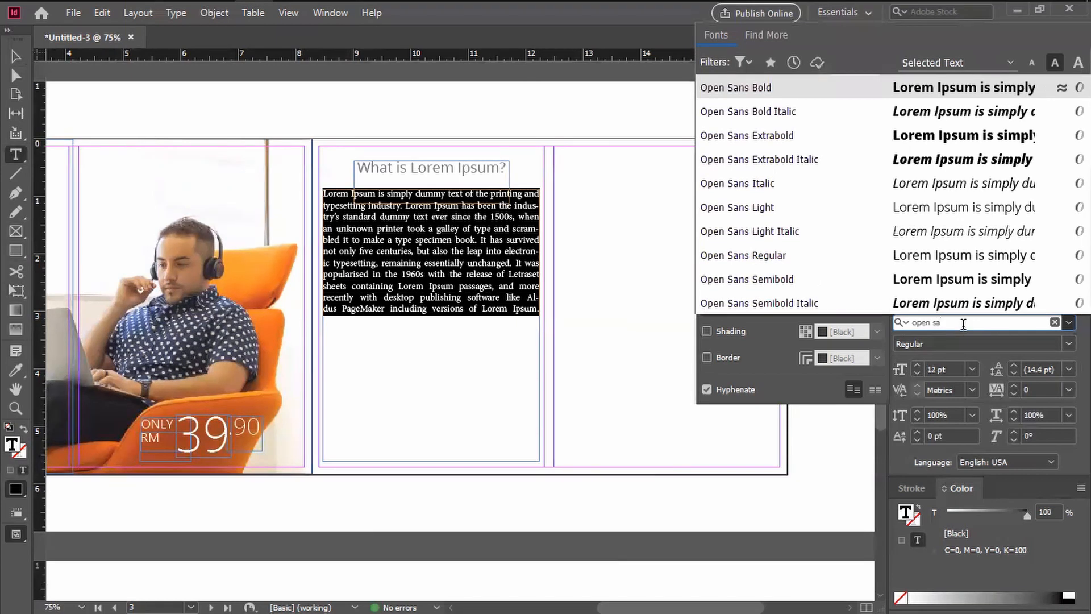
pyautogui.click(838, 183)
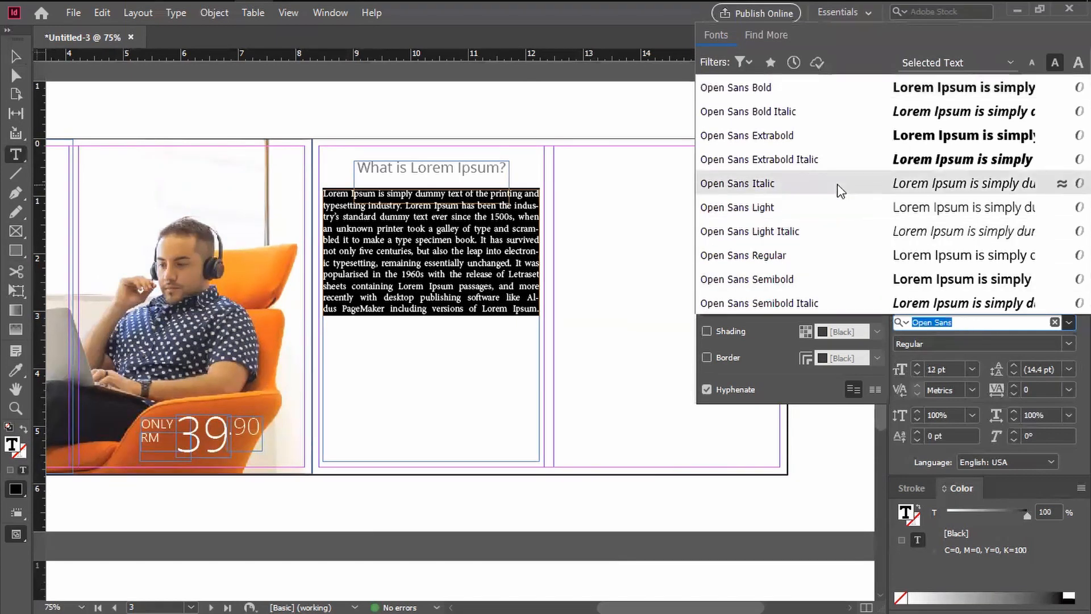
pyautogui.click(932, 342)
pyautogui.click(1068, 343)
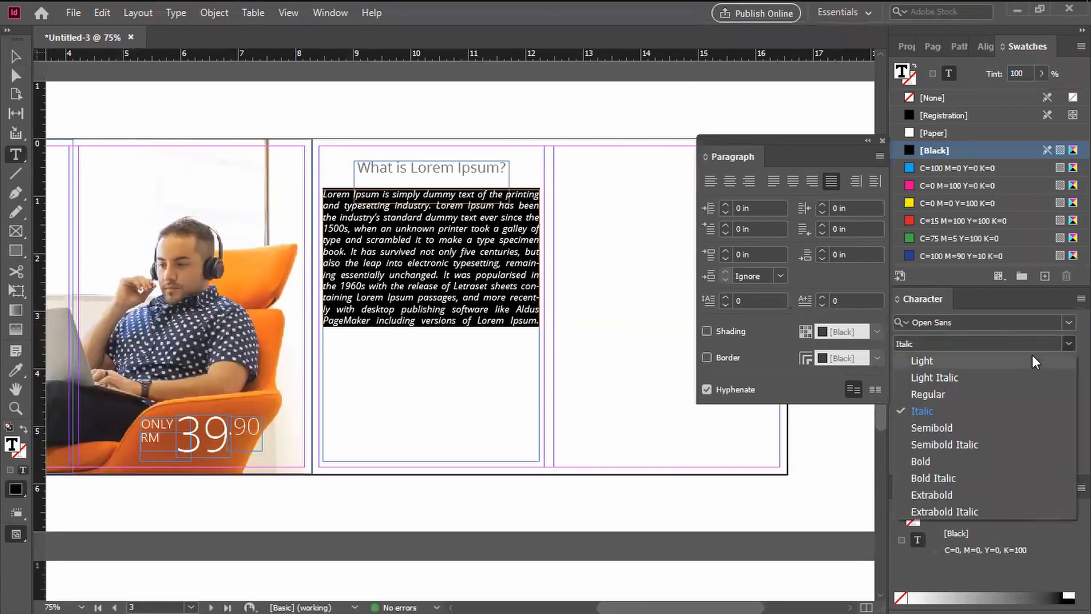
pyautogui.click(963, 363)
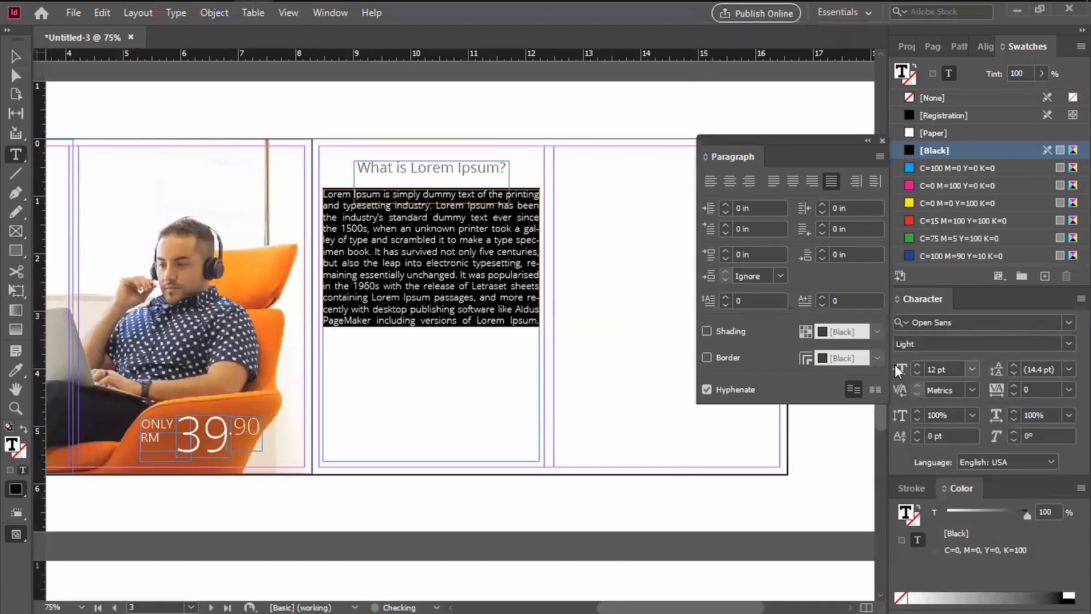
pyautogui.click(458, 304)
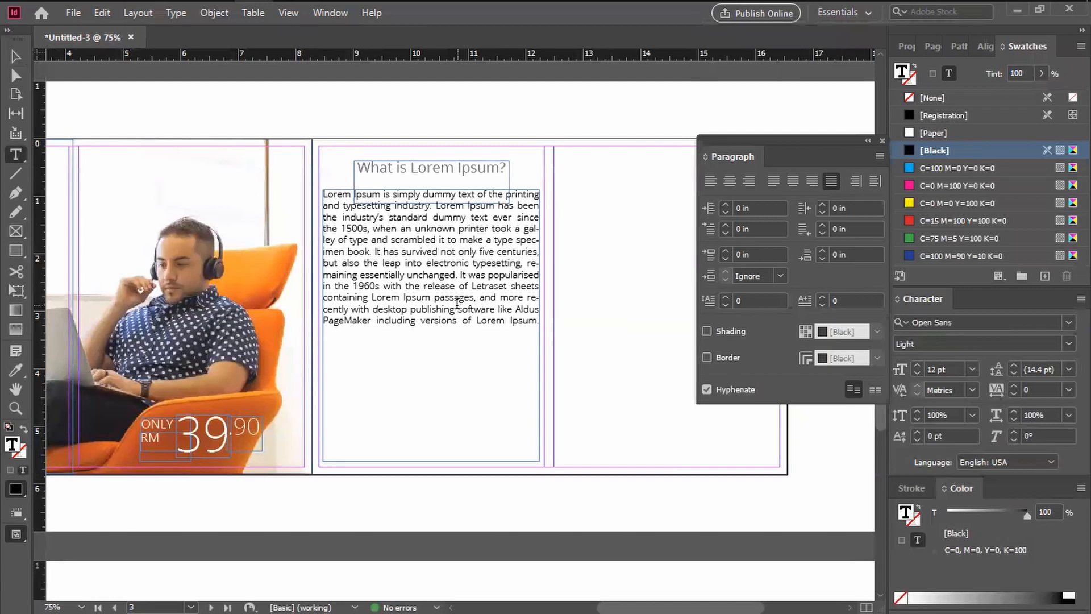
# Lighten the whole body paragraph on page 3 to dark grey by setting its [Black] tint to 83%
pyautogui.doubleClick(519, 317)
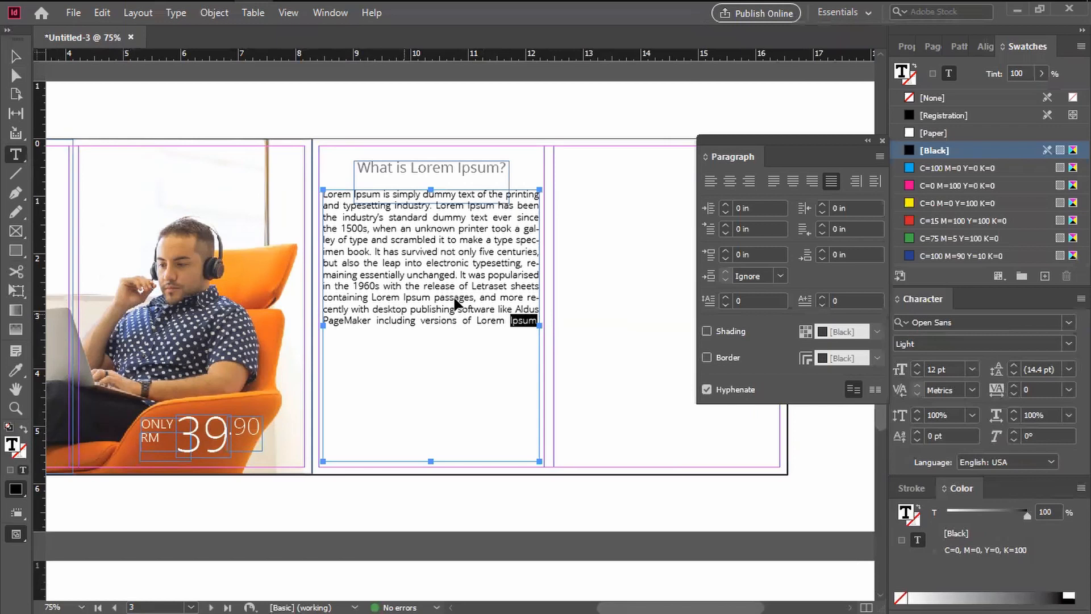
pyautogui.hotkey('ctrl', '=')
pyautogui.moveTo(200, 163); pyautogui.dragTo(526, 341)
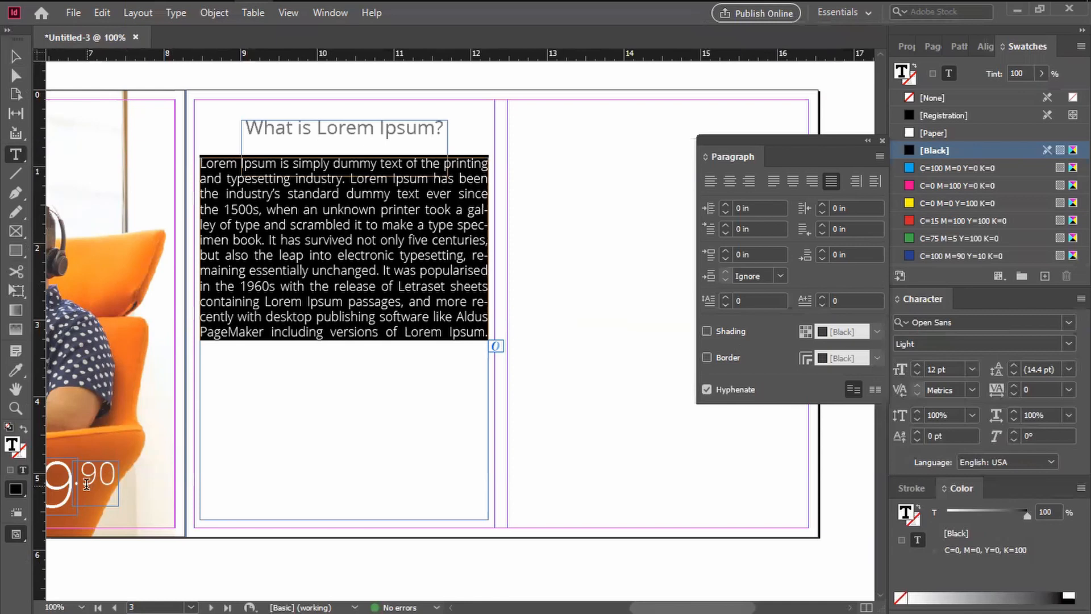
pyautogui.moveTo(1025, 514); pyautogui.dragTo(1018, 516)
# Increase the body paragraph's leading to 17 pt and deselect its text frame
pyautogui.click(15, 56)
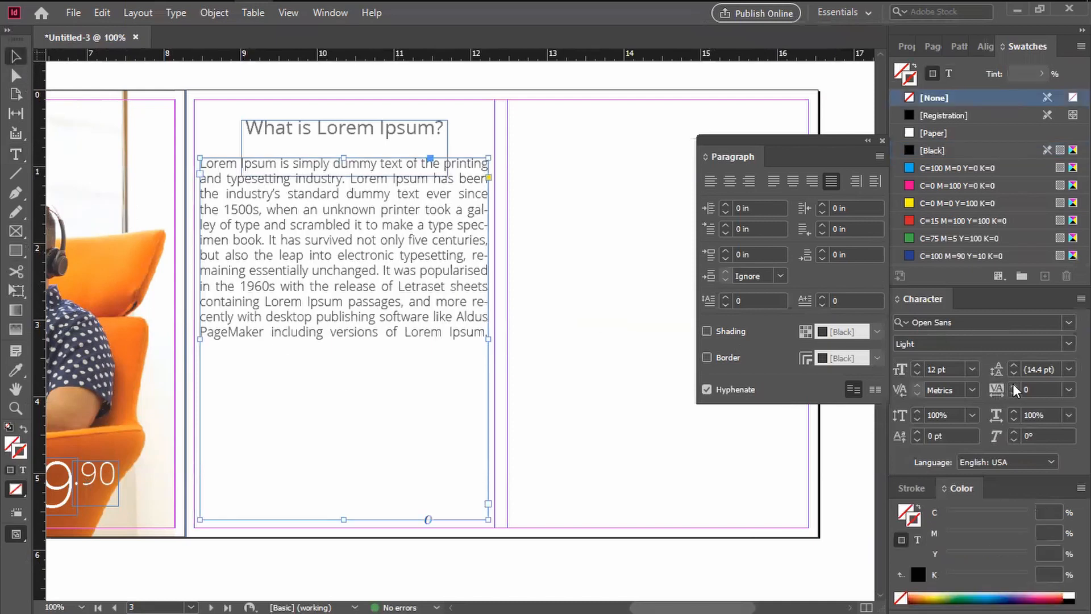
pyautogui.click(1015, 365)
pyautogui.click(1015, 365)
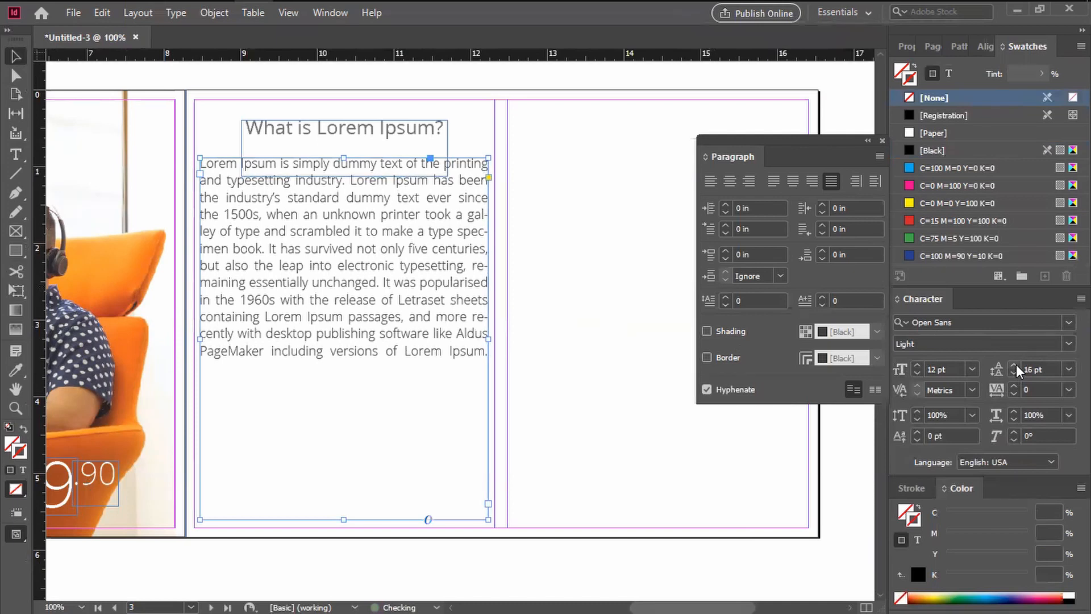
pyautogui.click(1015, 365)
pyautogui.click(534, 432)
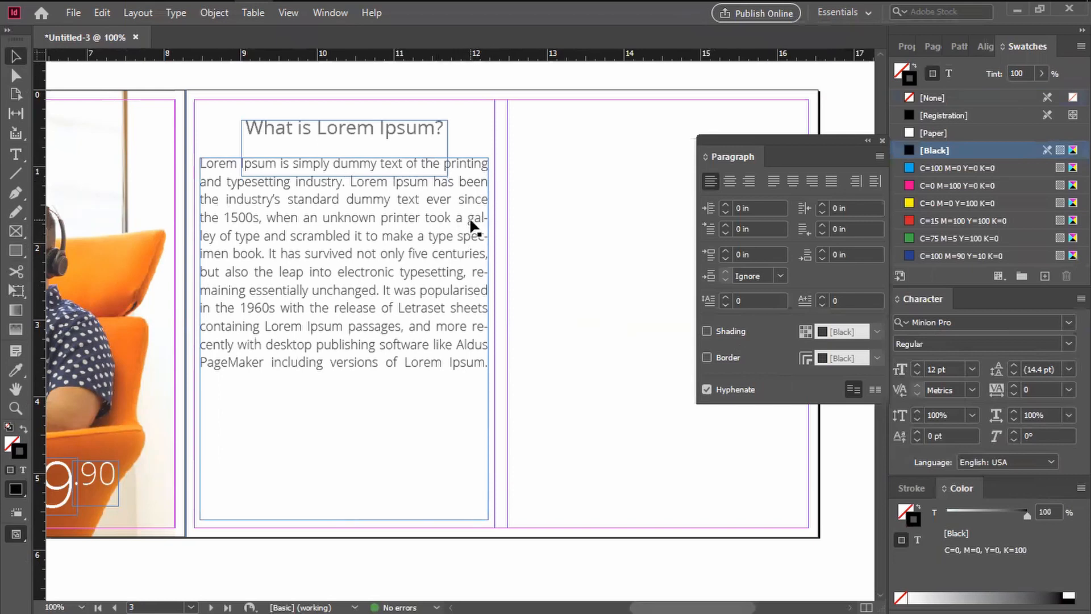
# Rework the body paragraph's line breaks so no words are hyphenated at line ends, and narrow its text frame slightly
pyautogui.doubleClick(470, 219)
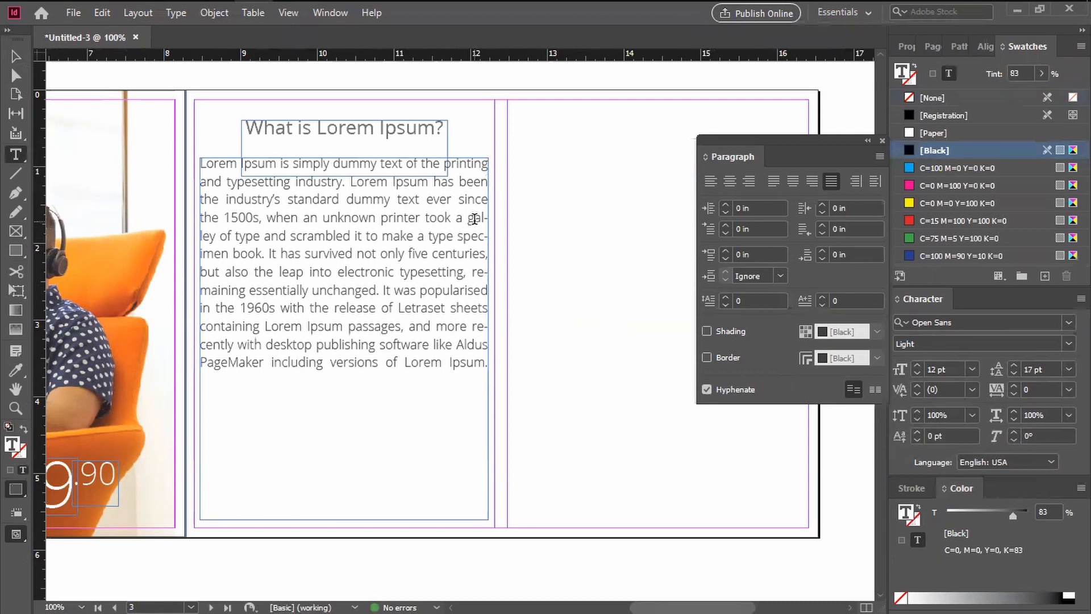
pyautogui.hotkey('shift', 'Return')
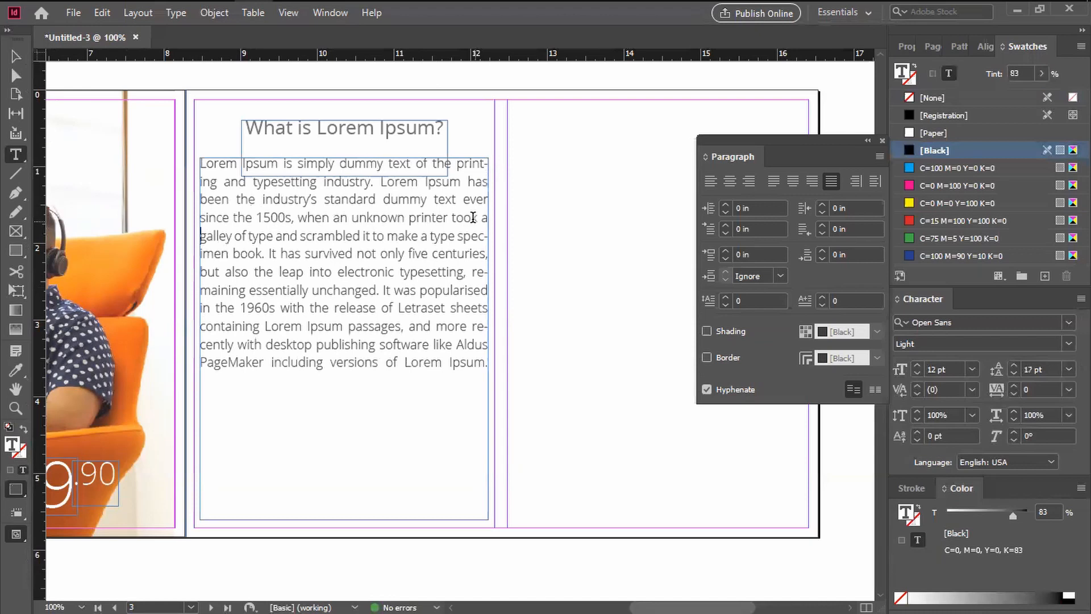
pyautogui.press('BackSpace')
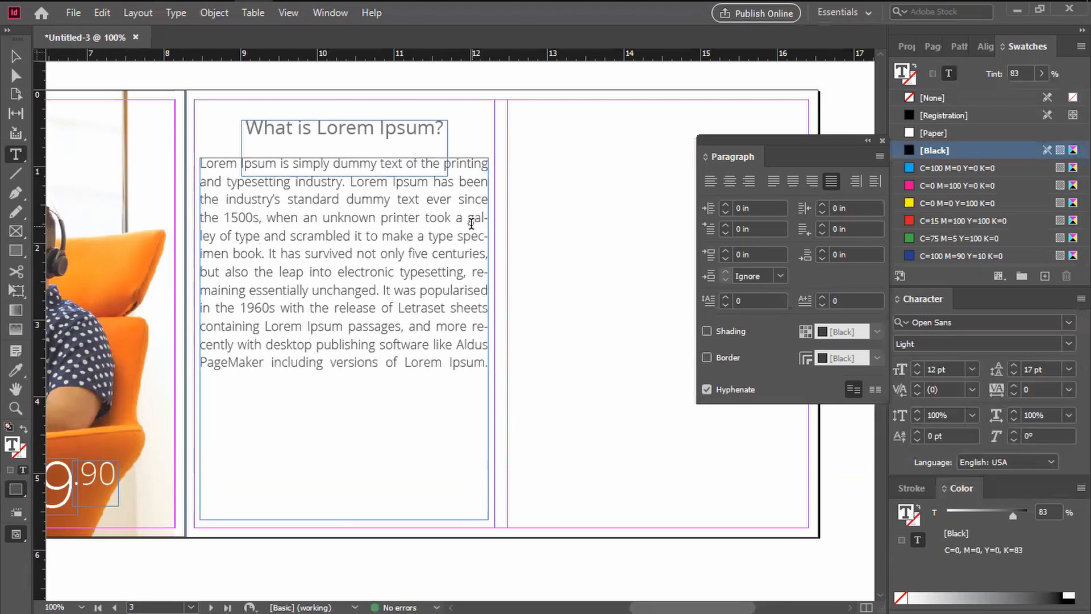
pyautogui.hotkey('ctrl', 'z')
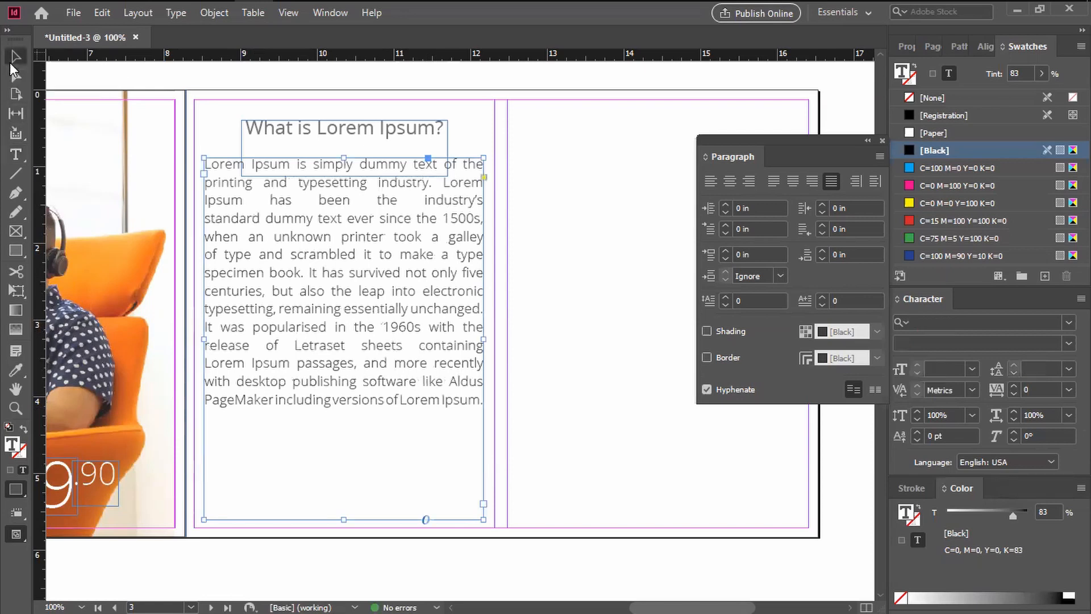
pyautogui.click(12, 59)
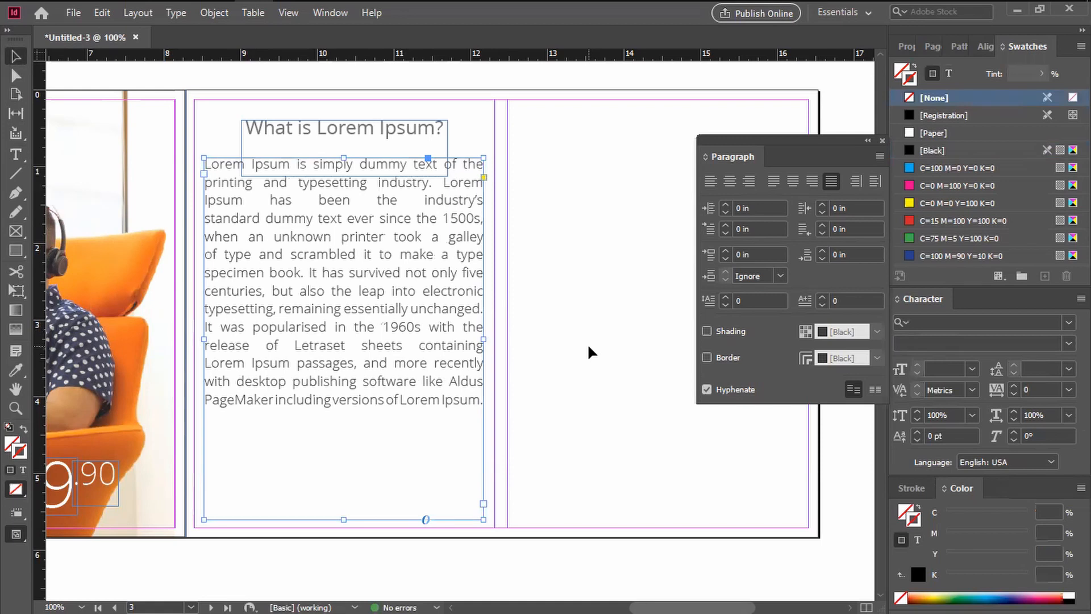
# Place the sunset horse-rider photo in the second column of page 3 and trim its frame to the outer margin
pyautogui.moveTo(597, 416); pyautogui.dragTo(415, 396)
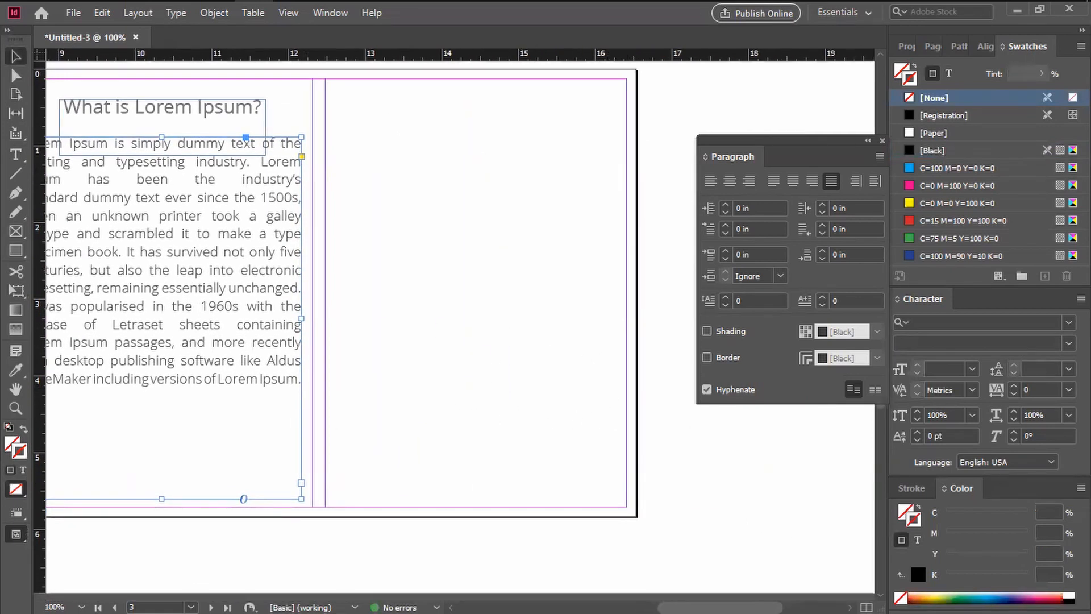
pyautogui.hotkey('alt', 'Tab')
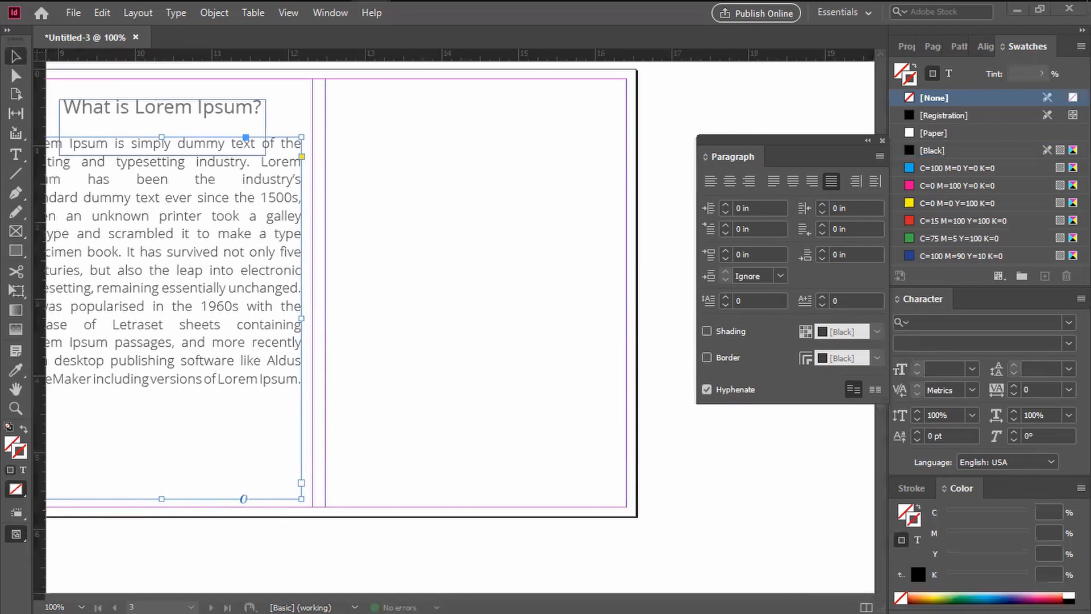
pyautogui.moveTo(185, 348); pyautogui.dragTo(326, 81)
pyautogui.moveTo(331, 88); pyautogui.dragTo(646, 506)
pyautogui.moveTo(646, 293); pyautogui.dragTo(627, 293)
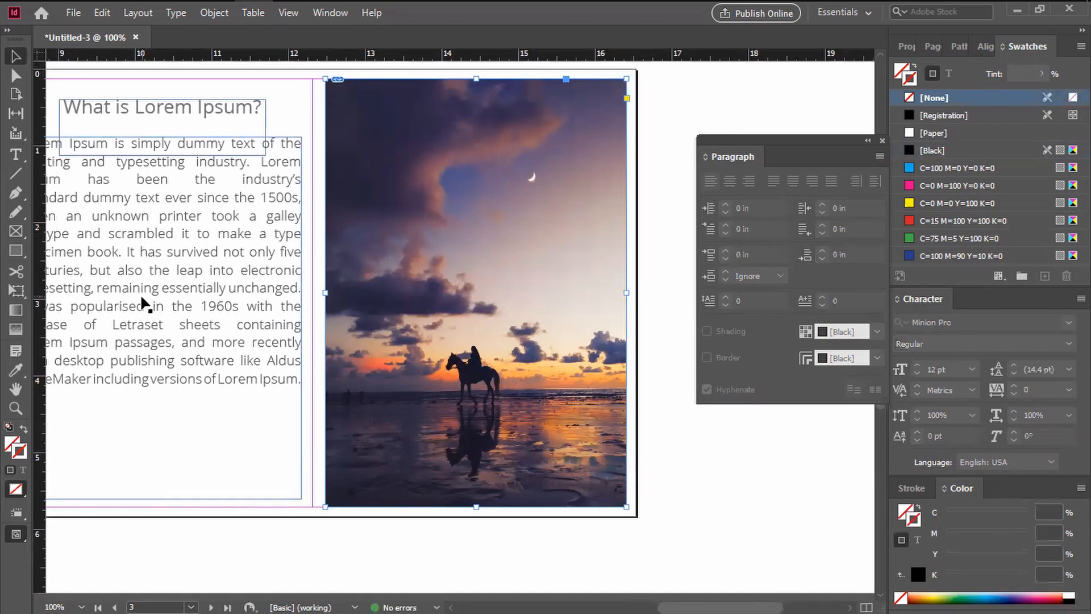
# Enlarge the sunset photo inside its frame and reposition it so the horse rider sits near the centre, low in the crop
pyautogui.doubleClick(426, 367)
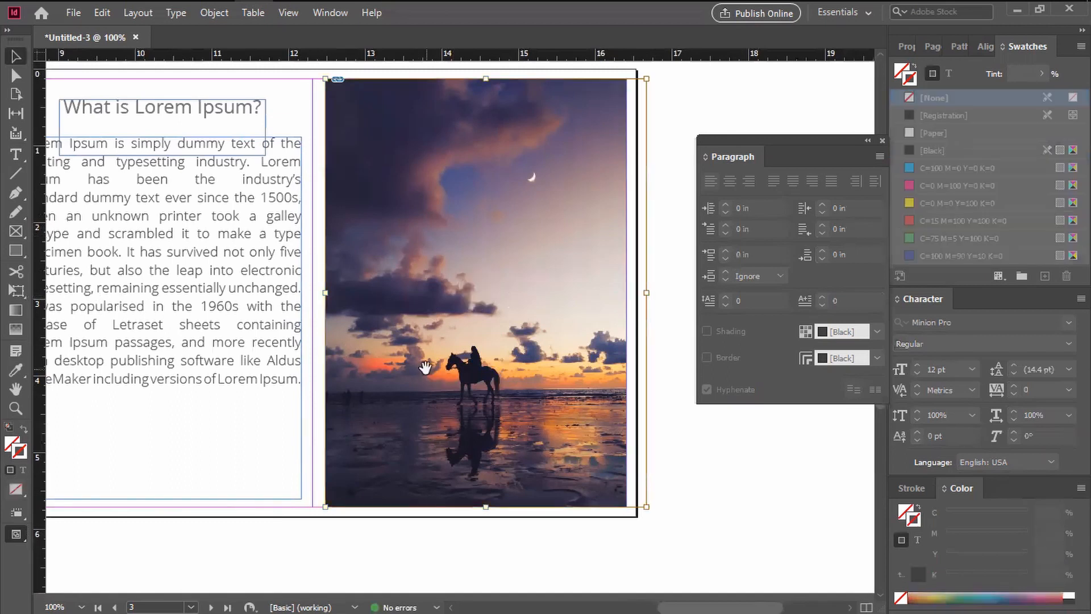
pyautogui.hotkey('ctrl', '-')
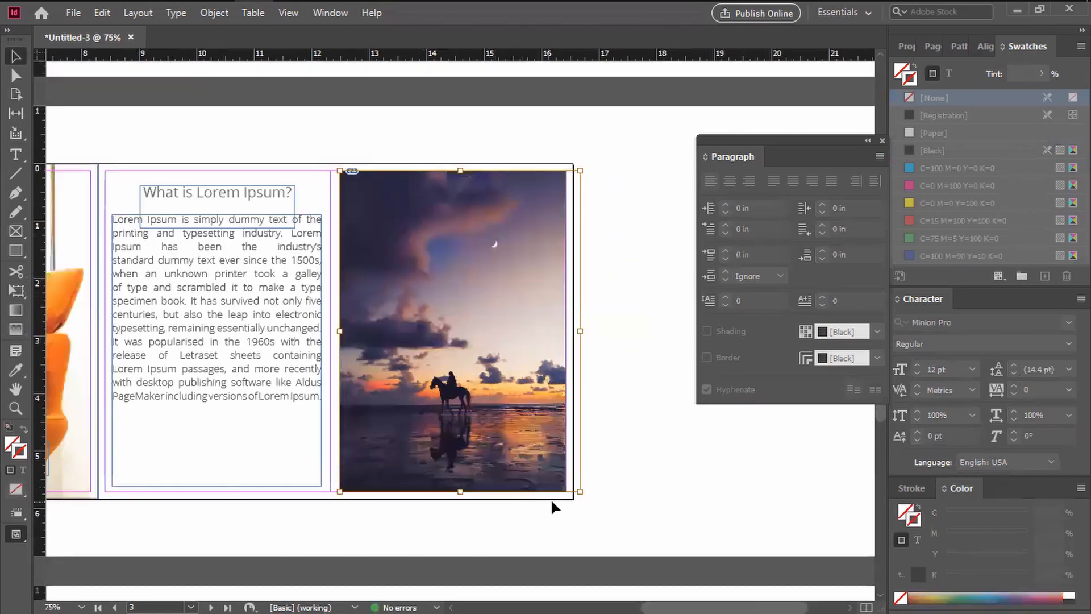
pyautogui.moveTo(579, 492); pyautogui.dragTo(629, 557)
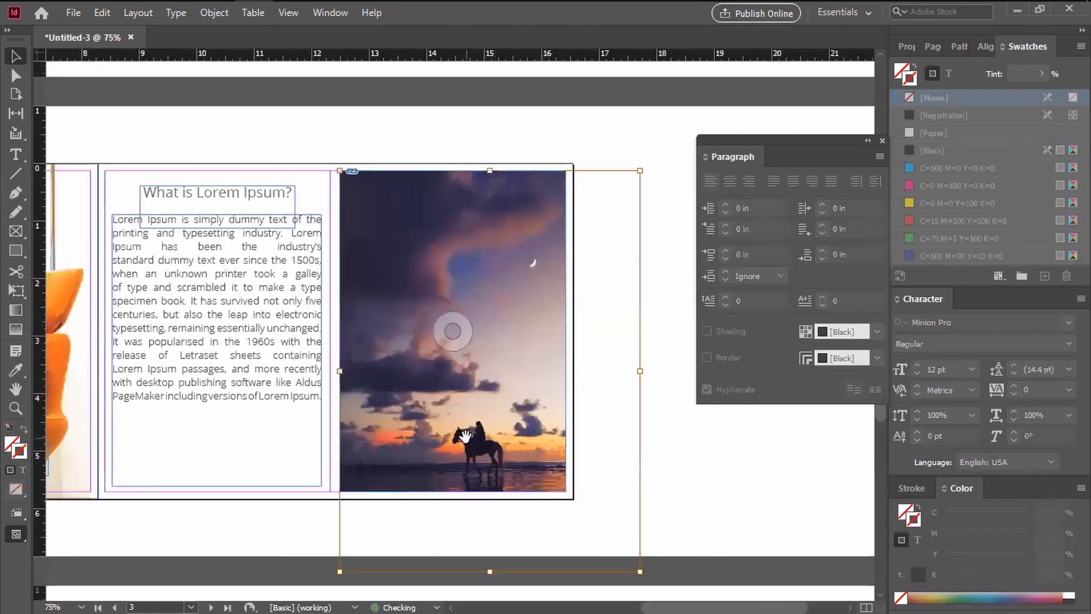
pyautogui.moveTo(459, 429); pyautogui.dragTo(449, 435)
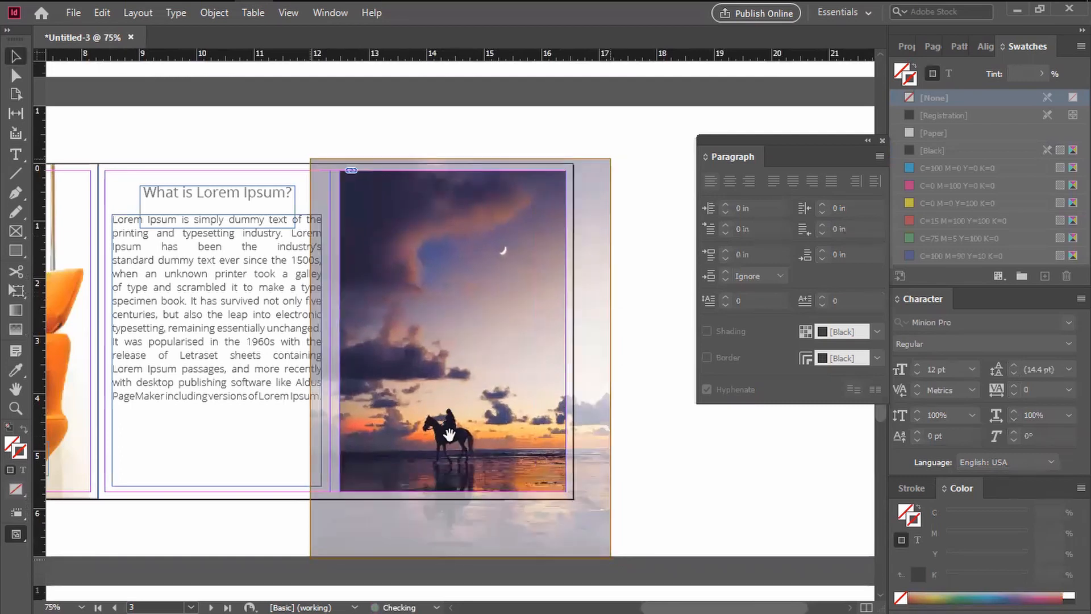
pyautogui.click(689, 449)
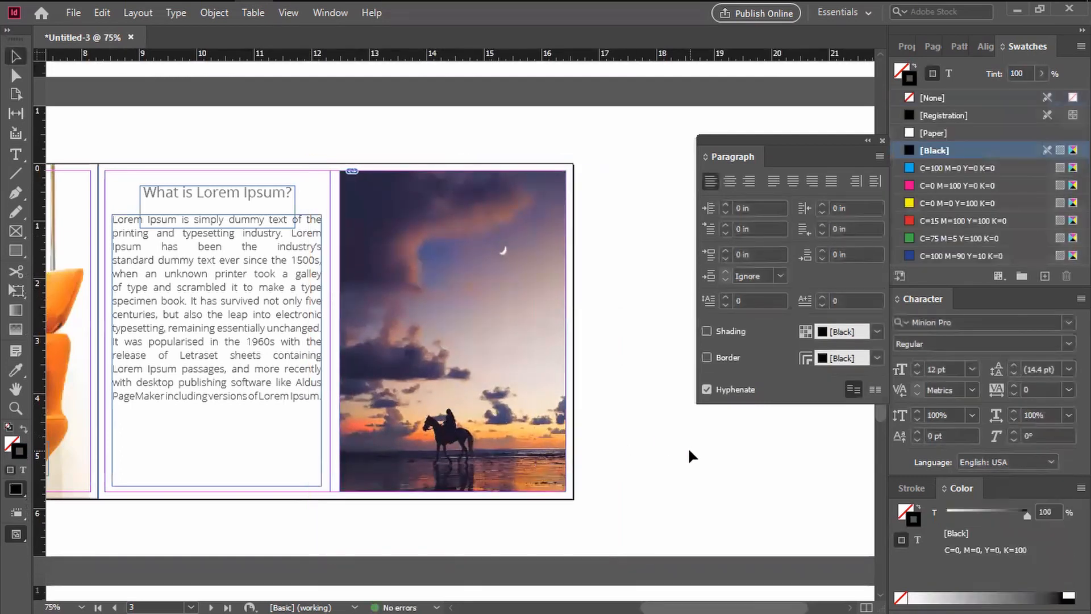
# Move the body text frame and the heading frame on page 3 slightly down, away from the top margin
pyautogui.moveTo(409, 380); pyautogui.dragTo(519, 380)
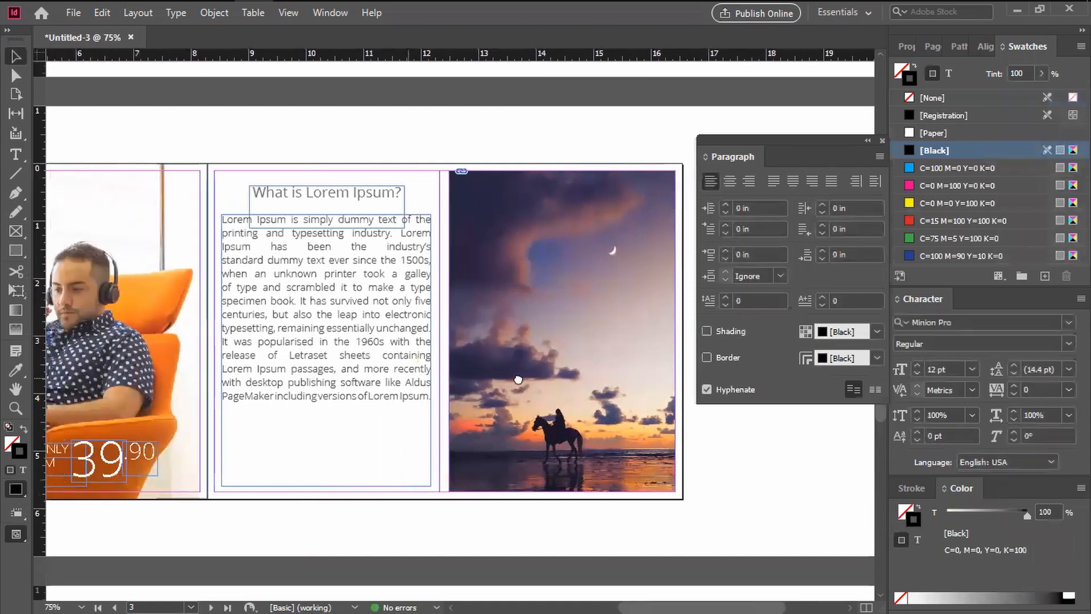
pyautogui.moveTo(312, 363); pyautogui.dragTo(311, 377)
pyautogui.moveTo(325, 190); pyautogui.dragTo(328, 207)
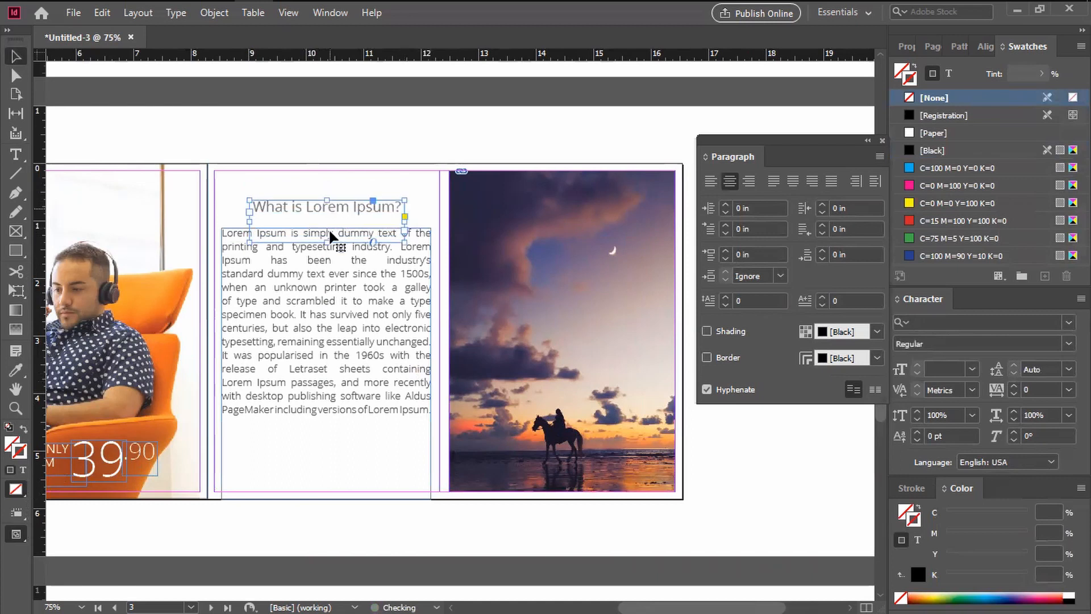
pyautogui.click(379, 130)
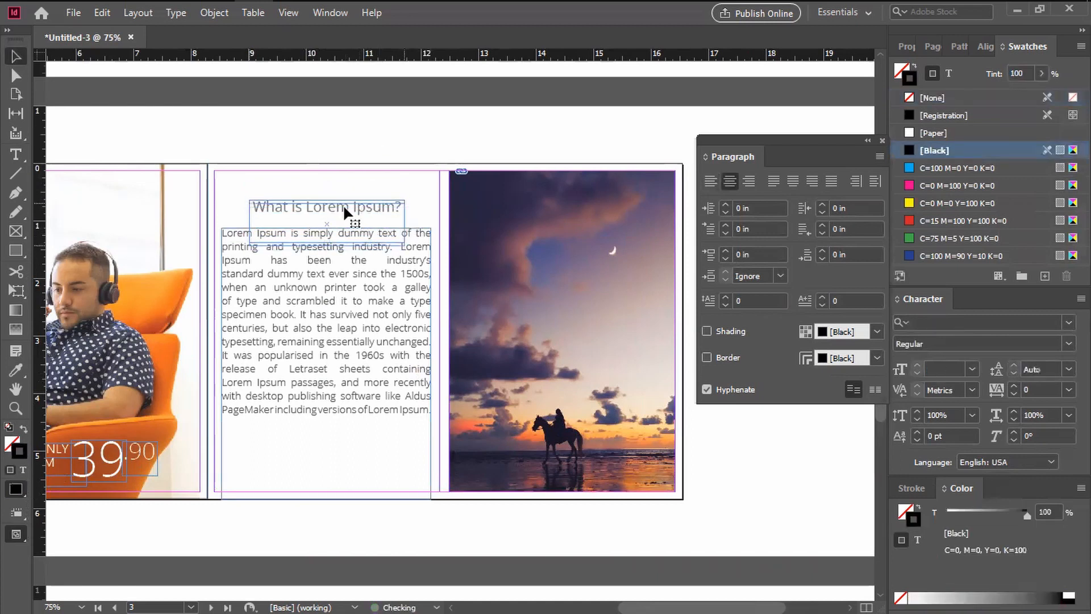
pyautogui.click(392, 124)
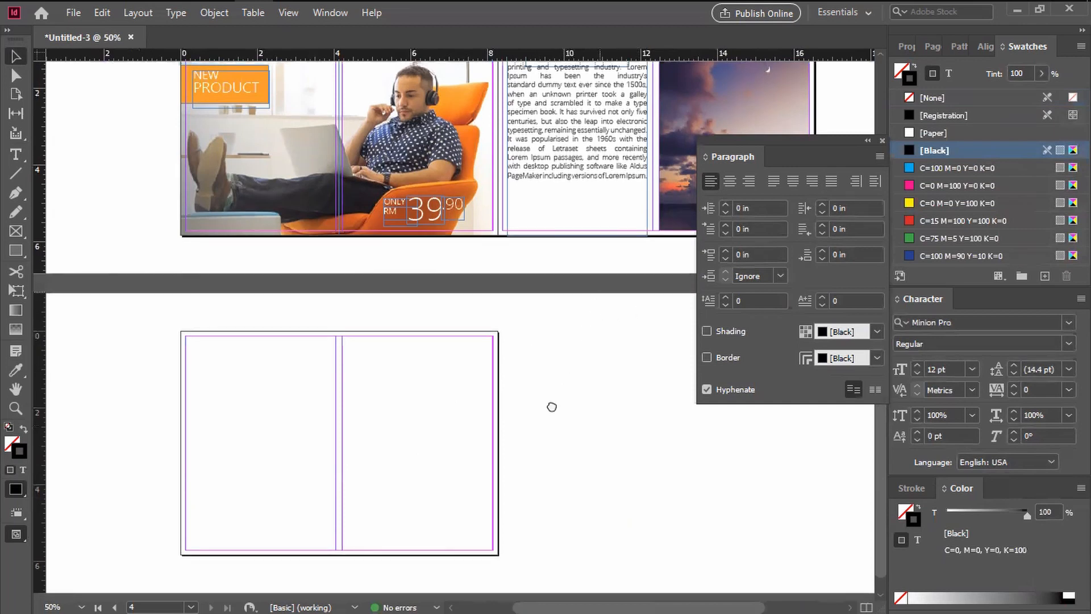
# Return to the page 2–3 spread and open the screen mode options for the document view
pyautogui.scroll(5, 550, 407)
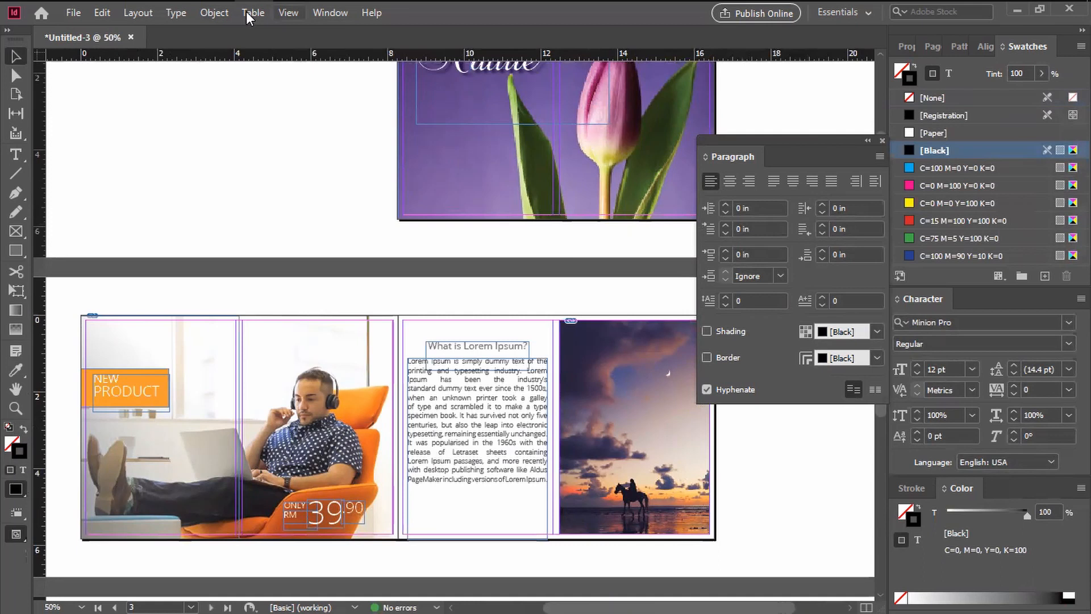
pyautogui.click(288, 13)
pyautogui.moveTo(435, 247)
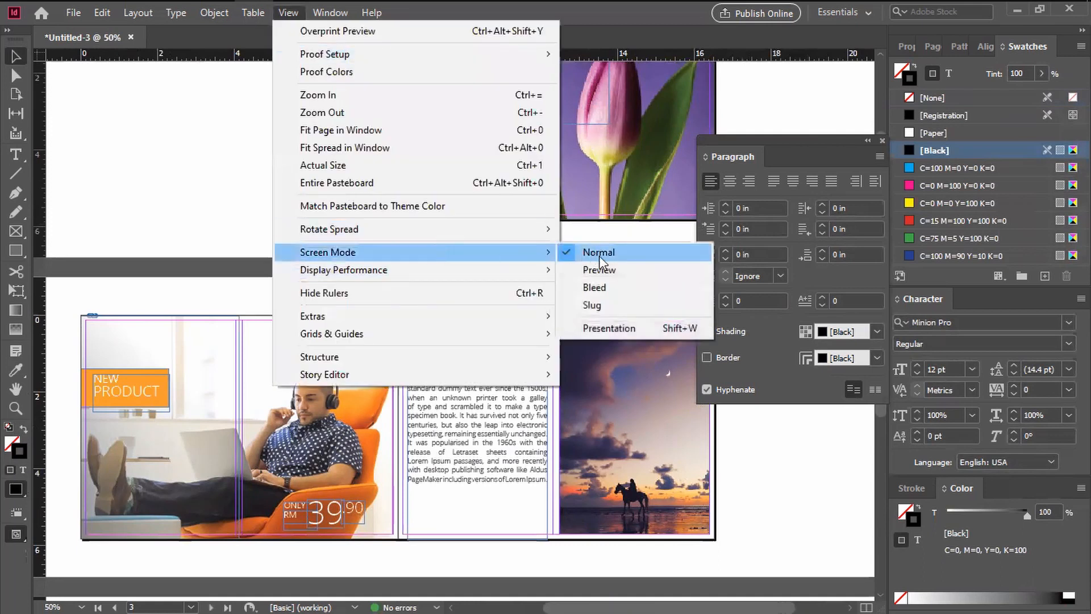